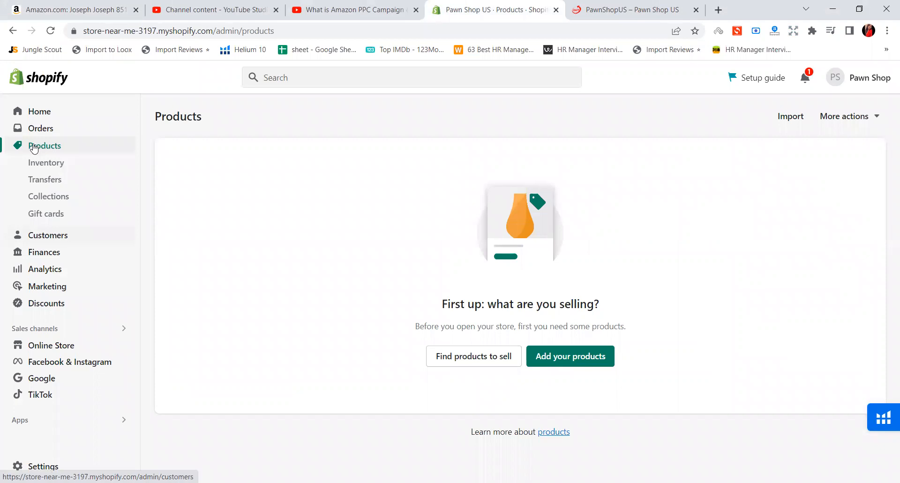
Start adding a new product to the Shopify store and view the images on the knife organizer's Amazon listing
{"action": "left_click", "coordinate": [558, 363]}
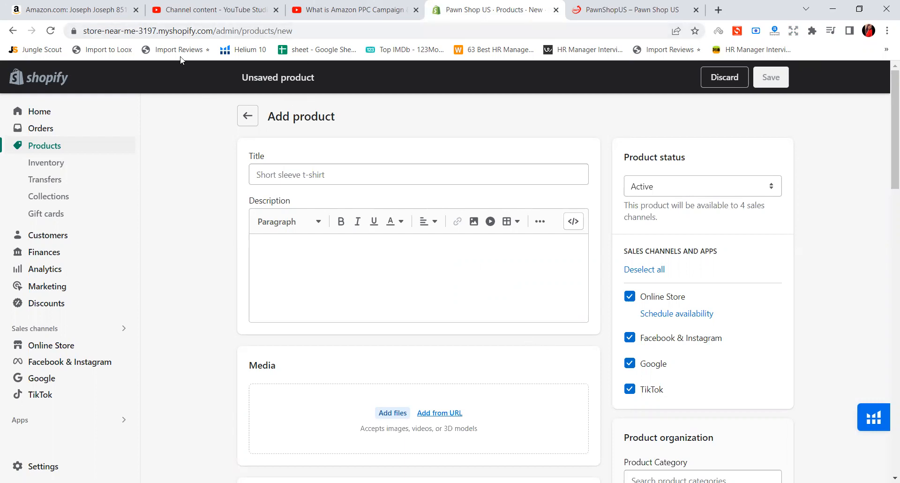
{"action": "left_click", "coordinate": [118, 5]}
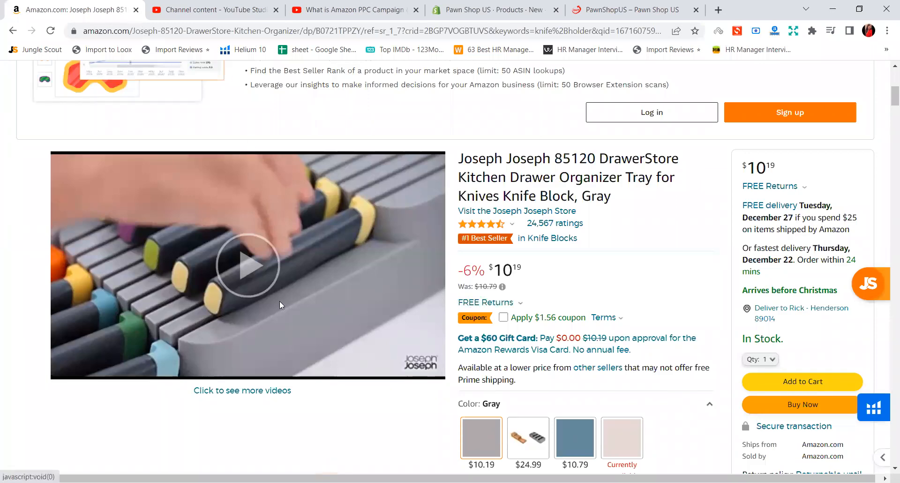
{"action": "scroll", "coordinate": [262, 328], "scroll_direction": "down", "scroll_amount": 4}
{"action": "mouse_move", "coordinate": [153, 412]}
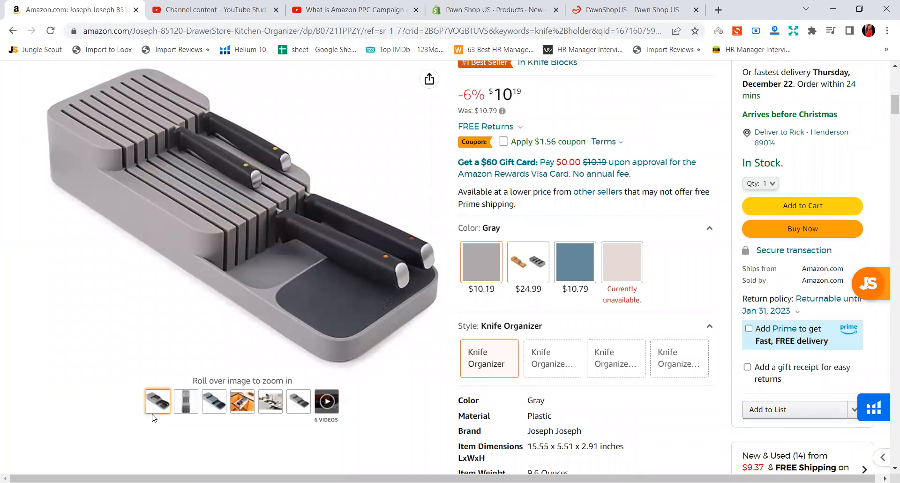
{"action": "left_click", "coordinate": [504, 6]}
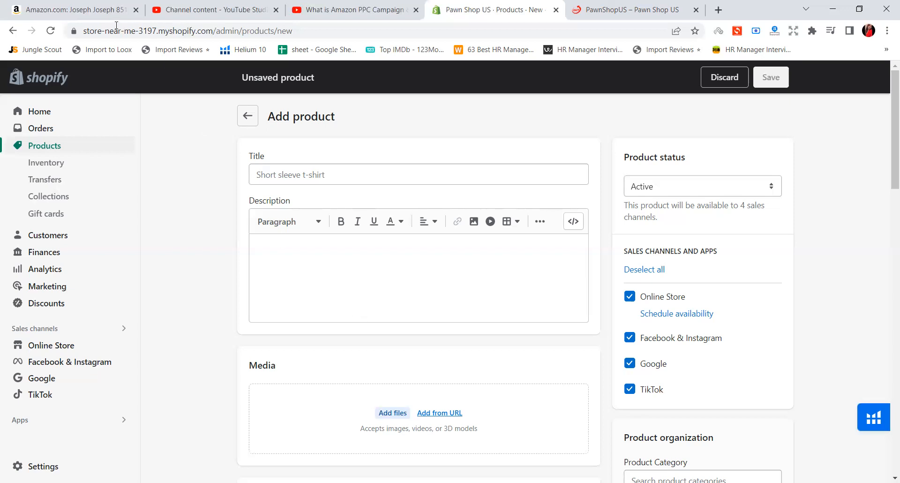
Copy the full knife organizer title from the Amazon listing into the new Shopify product's title
{"action": "left_click", "coordinate": [120, 10]}
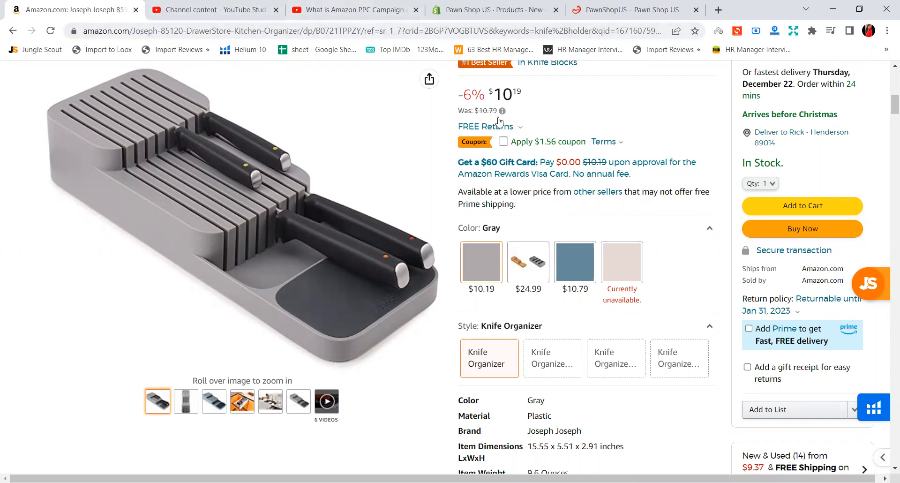
{"action": "scroll", "coordinate": [496, 125], "scroll_direction": "up", "scroll_amount": 10}
{"action": "scroll", "coordinate": [515, 130], "scroll_direction": "down", "scroll_amount": 6}
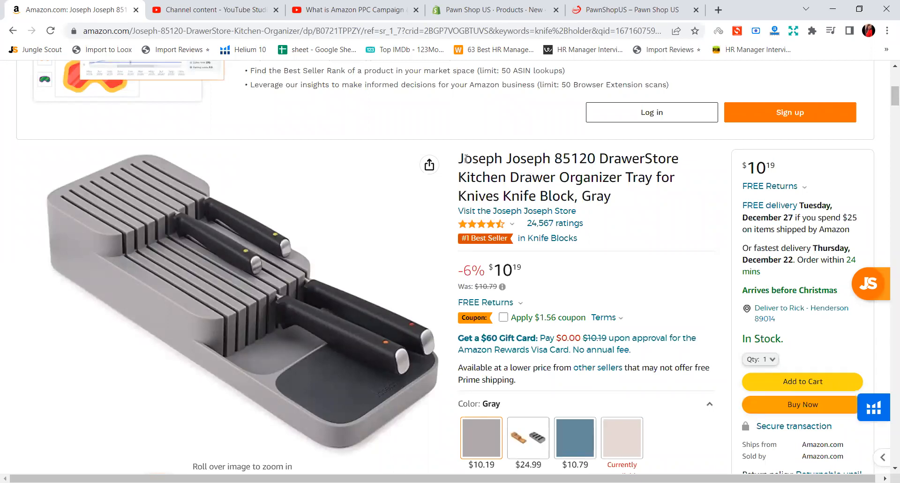
{"action": "left_click_drag", "start_coordinate": [459, 157], "coordinate": [615, 194]}
{"action": "key", "text": "ctrl+c"}
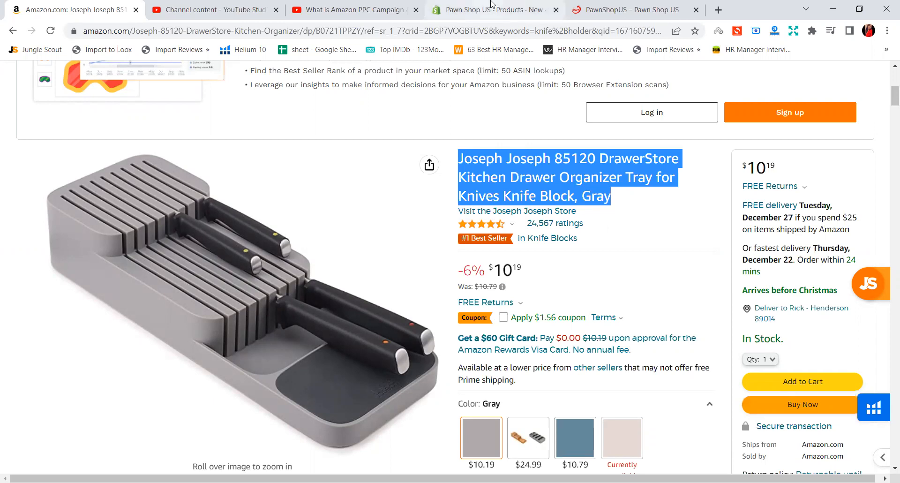
{"action": "mouse_move", "coordinate": [492, 3]}
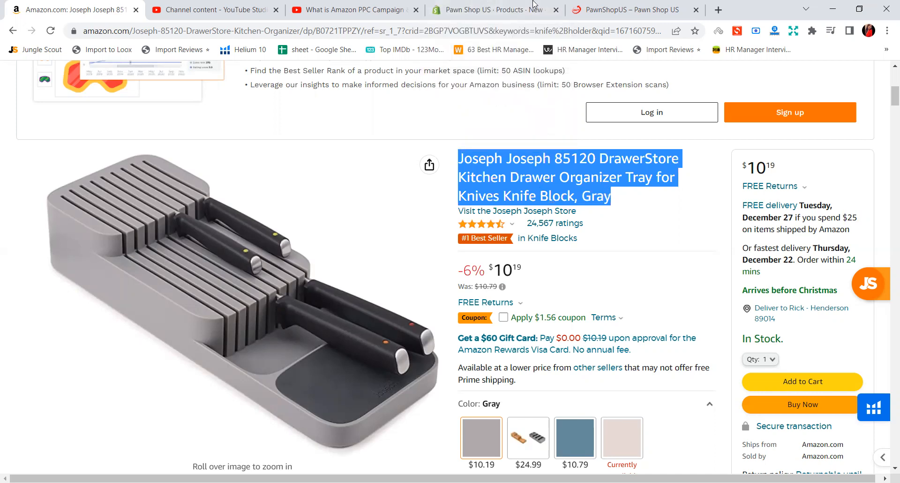
{"action": "left_click", "coordinate": [516, 10]}
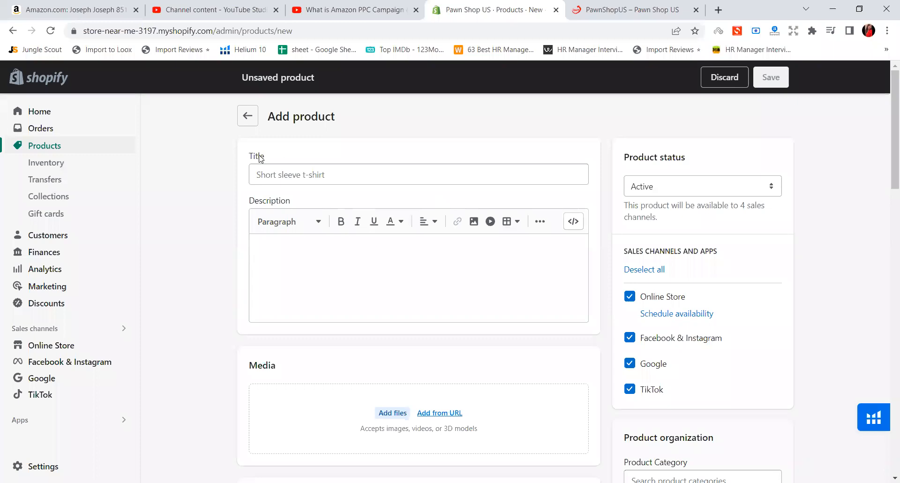
{"action": "left_click", "coordinate": [264, 172]}
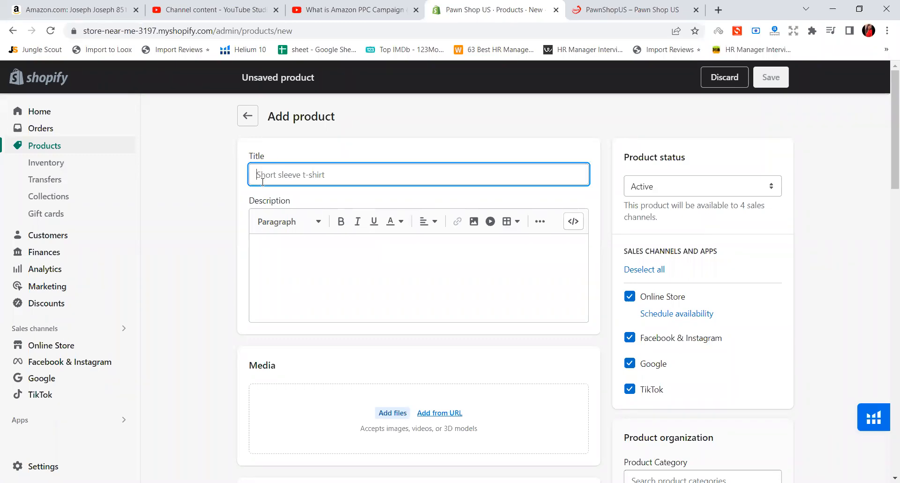
{"action": "key", "text": "ctrl+v"}
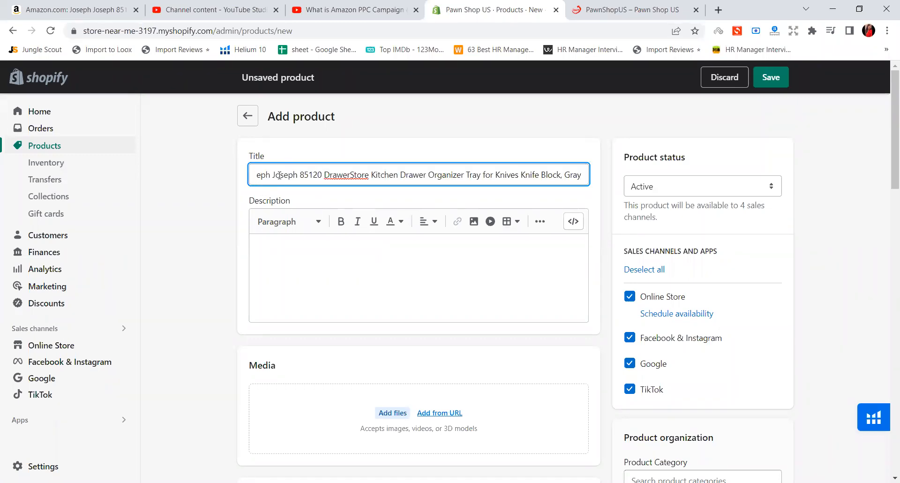
Replace the brand name "Joseph Joseph" at the start of the product title with "Goodluck"
{"action": "left_click_drag", "start_coordinate": [297, 176], "coordinate": [230, 196]}
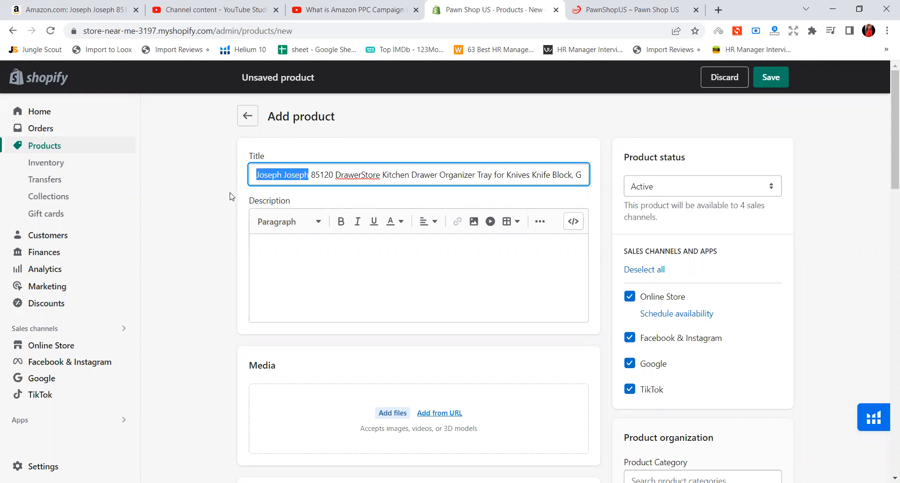
{"action": "key", "text": "BackSpace"}
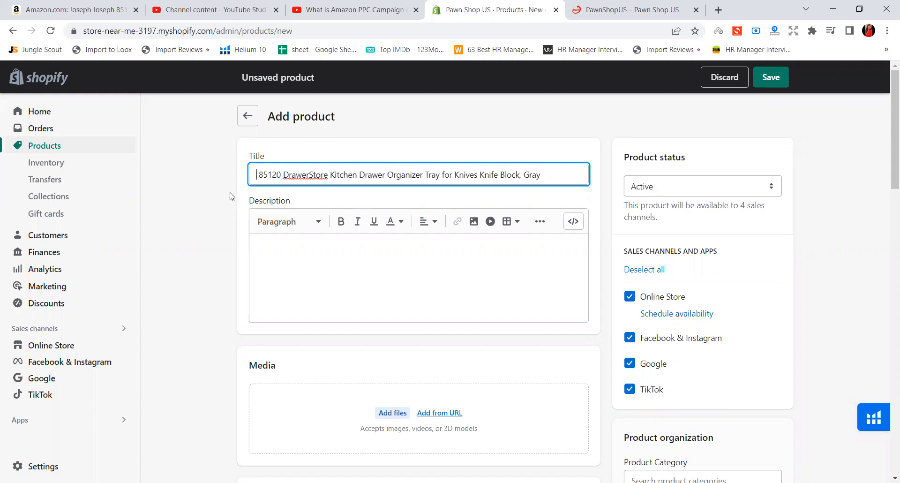
{"action": "type", "text": "Good "}
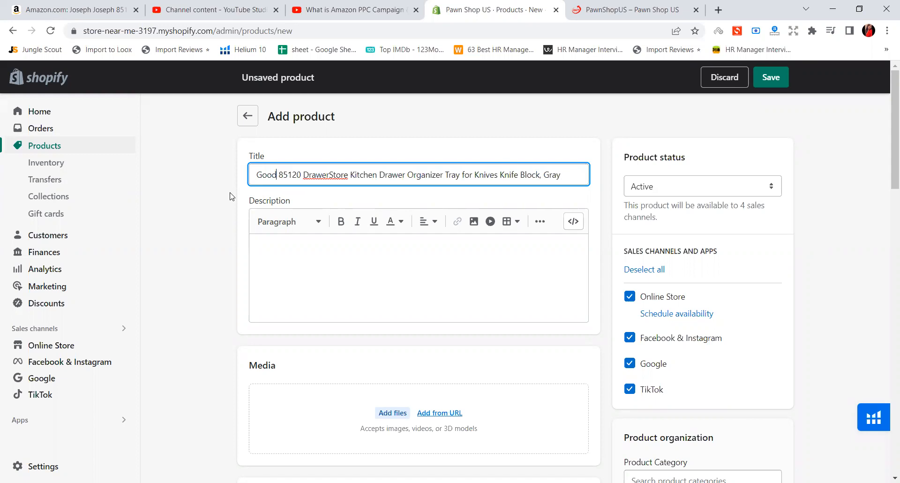
{"action": "type", "text": "luck"}
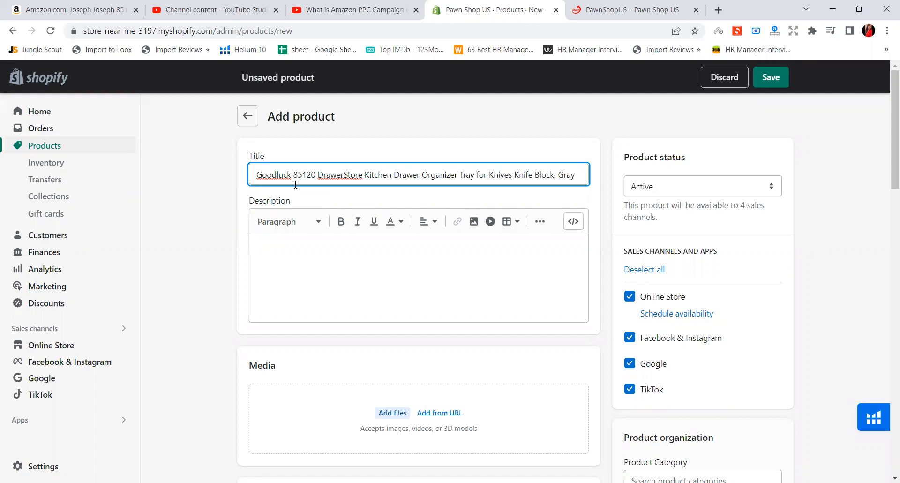
Copy the "About this item" heading and its bullet points from the Amazon listing into the Shopify product description
{"action": "left_click", "coordinate": [81, 4]}
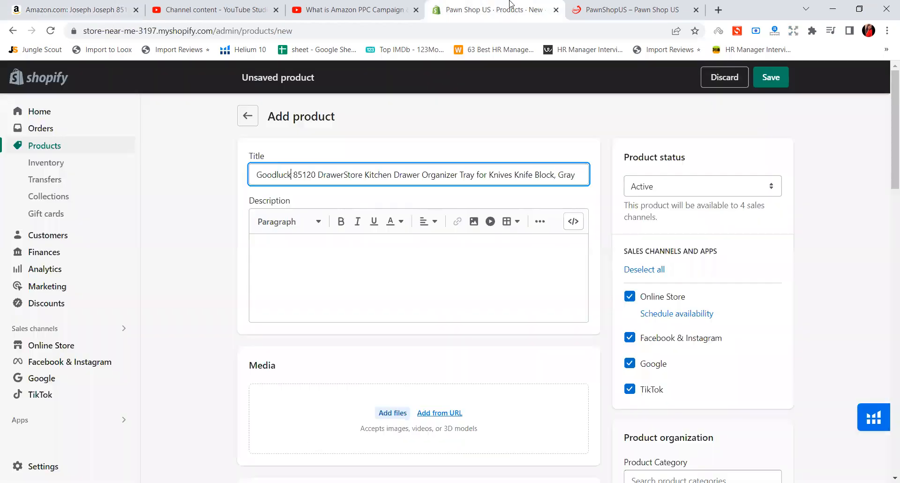
{"action": "left_click", "coordinate": [512, 6]}
{"action": "left_click", "coordinate": [70, 8]}
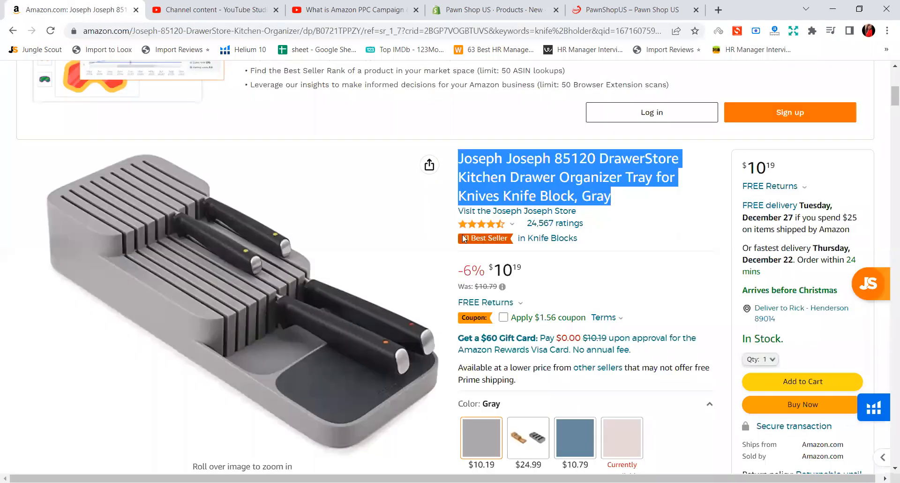
{"action": "scroll", "coordinate": [489, 253], "scroll_direction": "down", "scroll_amount": 3}
{"action": "scroll", "coordinate": [489, 254], "scroll_direction": "down", "scroll_amount": 5}
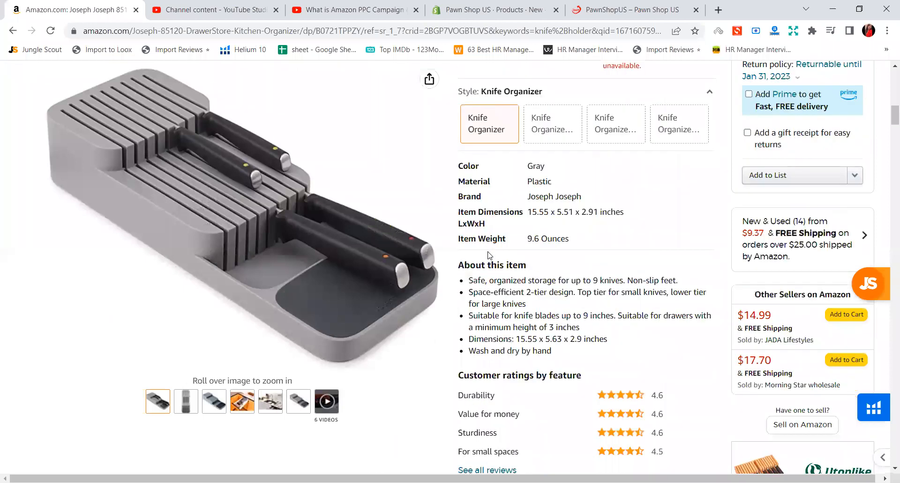
{"action": "scroll", "coordinate": [487, 259], "scroll_direction": "down", "scroll_amount": 3}
{"action": "left_click_drag", "start_coordinate": [552, 233], "coordinate": [460, 165]}
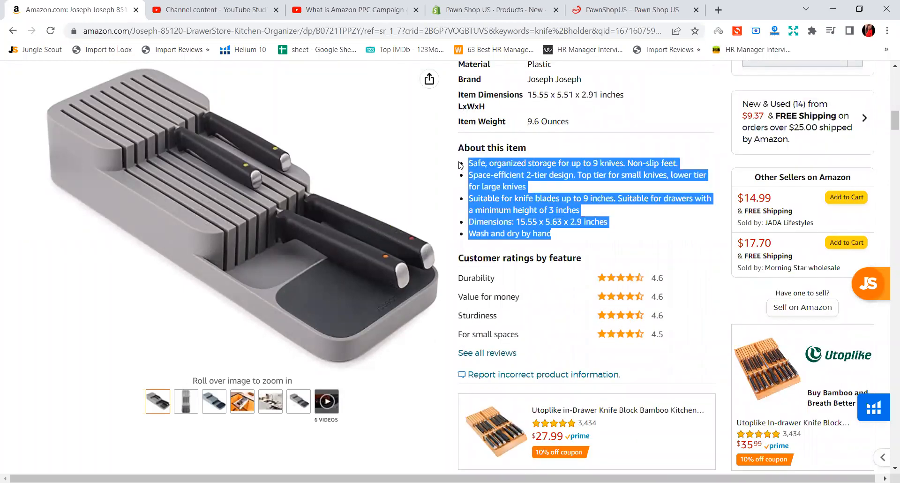
{"action": "left_click", "coordinate": [456, 153]}
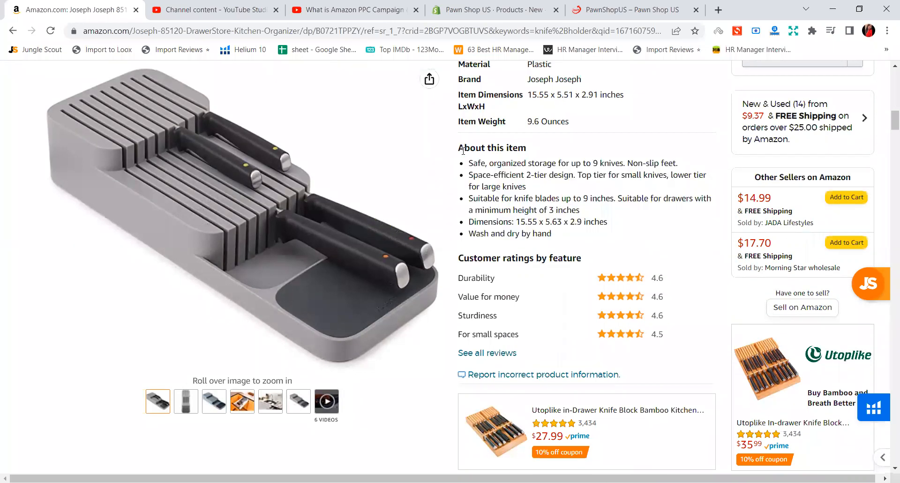
{"action": "left_click_drag", "start_coordinate": [456, 149], "coordinate": [585, 240]}
{"action": "key", "text": "ctrl+c"}
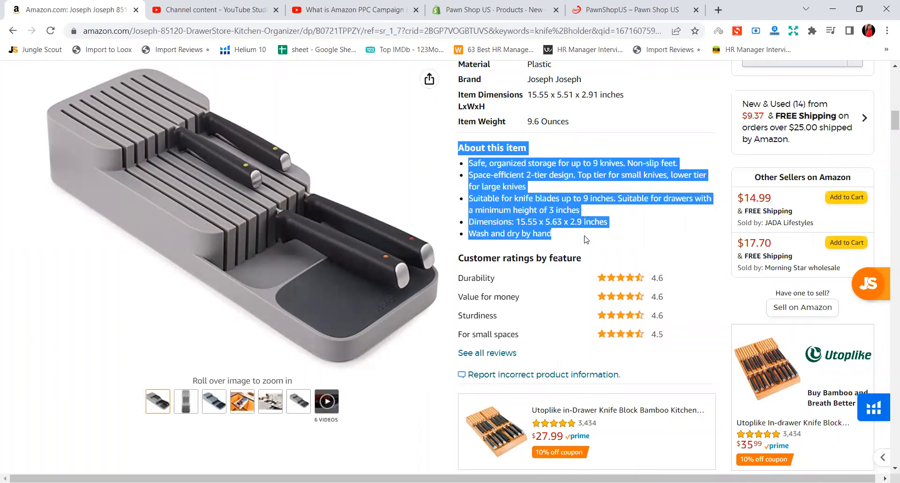
{"action": "left_click", "coordinate": [505, 5]}
{"action": "left_click", "coordinate": [362, 289]}
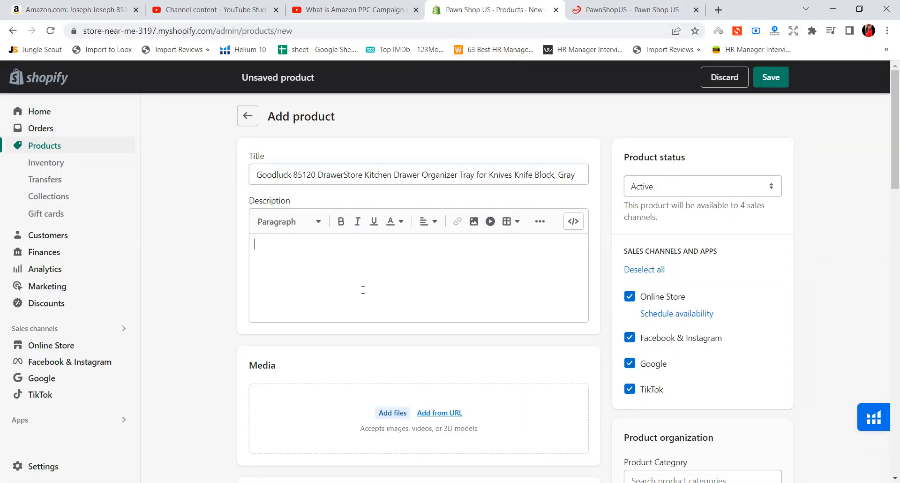
{"action": "key", "text": "ctrl+v"}
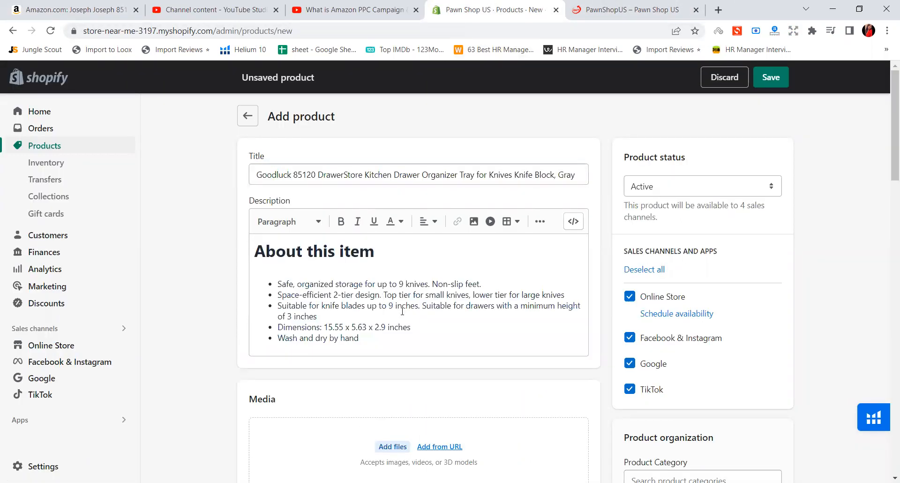
Copy the "Cutlery Organizer - Small" heading, text and dimensions from the Amazon page to the end of the Shopify product description
{"action": "scroll", "coordinate": [401, 311], "scroll_direction": "down", "scroll_amount": 2}
{"action": "left_click", "coordinate": [116, 5]}
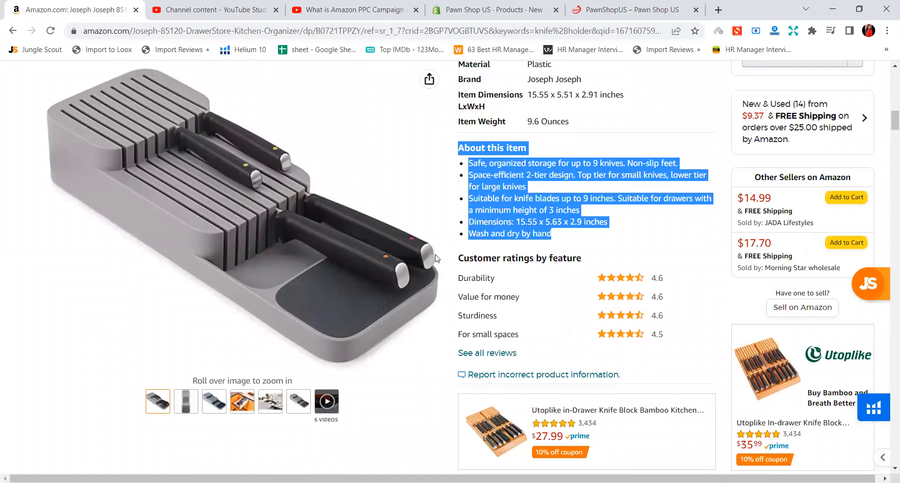
{"action": "scroll", "coordinate": [439, 265], "scroll_direction": "down", "scroll_amount": 10}
{"action": "scroll", "coordinate": [440, 264], "scroll_direction": "down", "scroll_amount": 5}
{"action": "scroll", "coordinate": [440, 264], "scroll_direction": "down", "scroll_amount": 10}
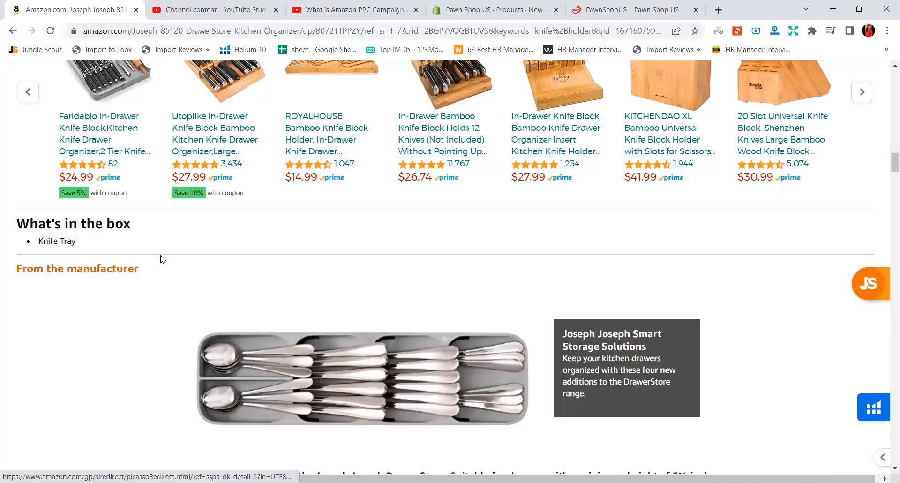
{"action": "scroll", "coordinate": [275, 251], "scroll_direction": "down", "scroll_amount": 1}
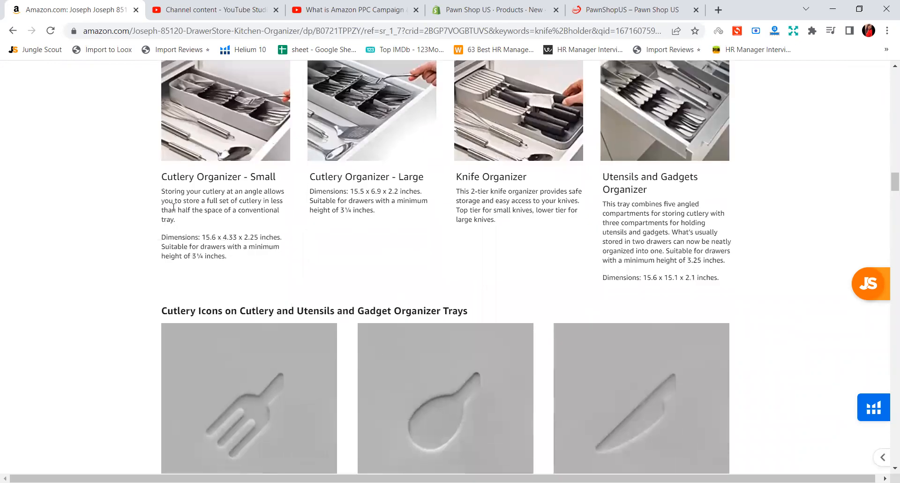
{"action": "left_click_drag", "start_coordinate": [205, 210], "coordinate": [220, 221]}
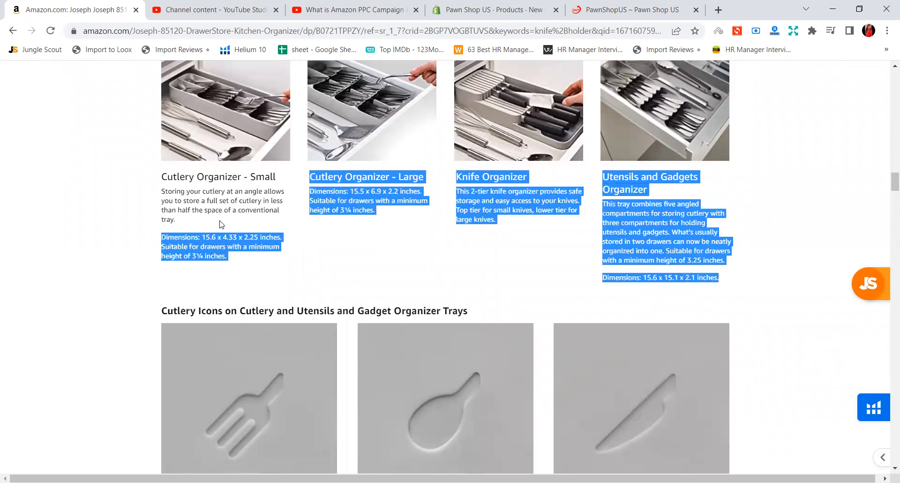
{"action": "left_click", "coordinate": [211, 238]}
{"action": "left_click_drag", "start_coordinate": [228, 259], "coordinate": [164, 188]}
{"action": "left_click", "coordinate": [201, 237]}
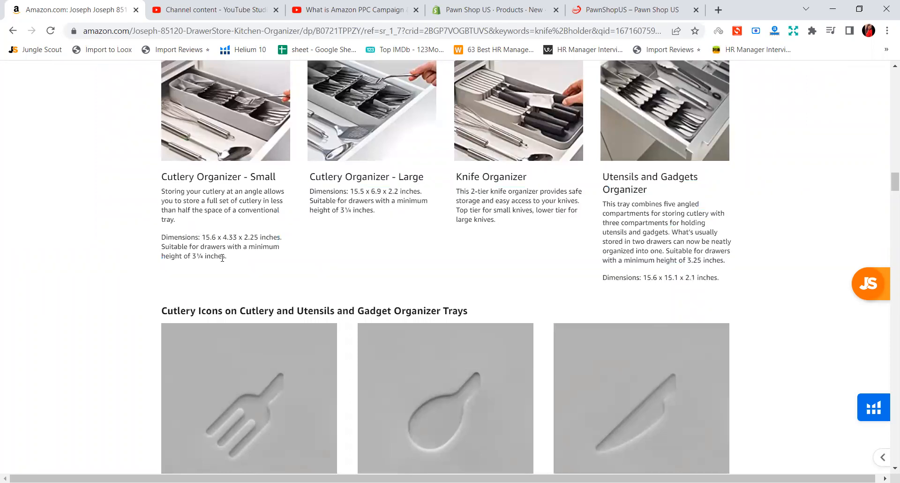
{"action": "left_click_drag", "start_coordinate": [226, 256], "coordinate": [164, 184]}
{"action": "key", "text": "ctrl+c"}
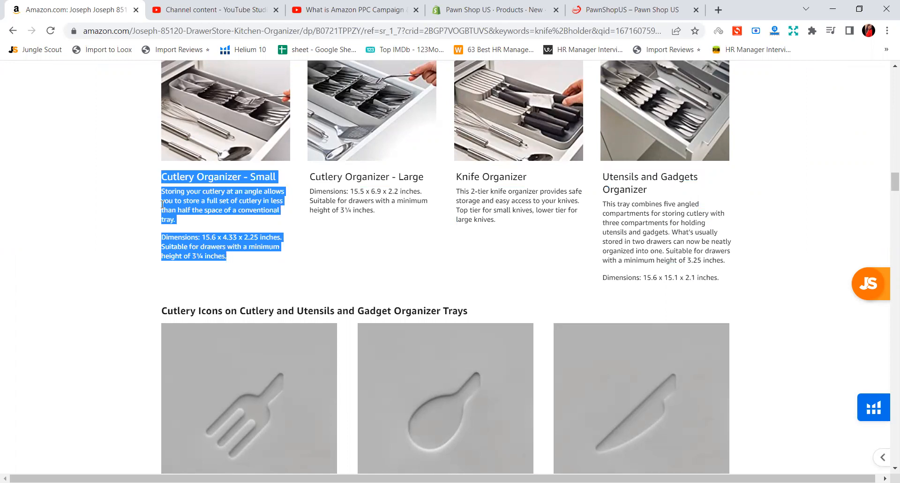
{"action": "left_click", "coordinate": [492, 9]}
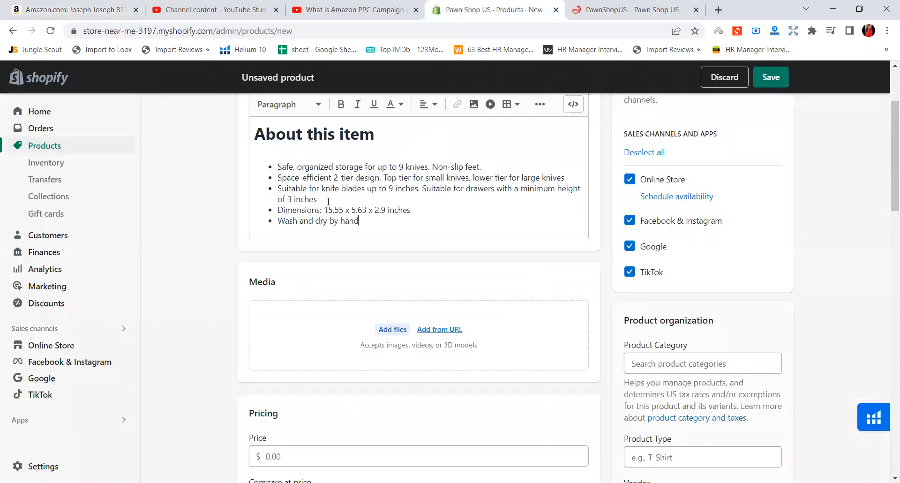
{"action": "key", "text": "Return"}
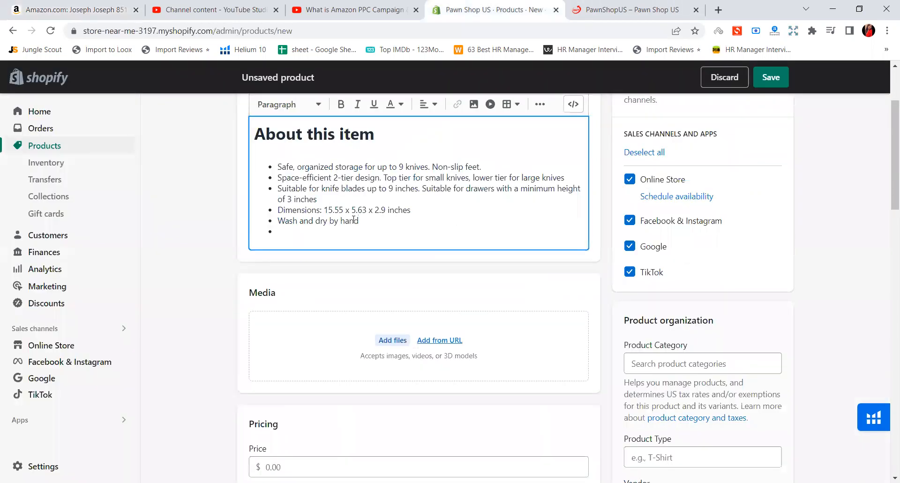
{"action": "key", "text": "ctrl+v"}
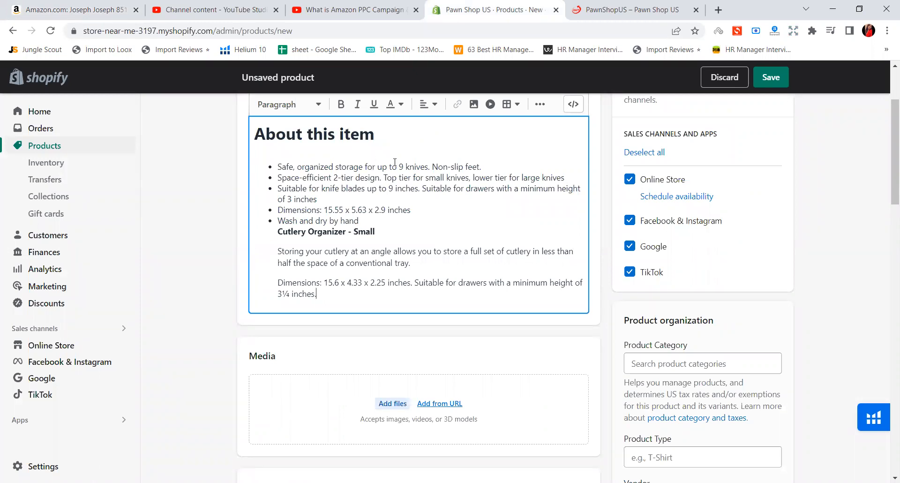
Make the word "Storing" in the Cutlery Organizer text bold, italic and underlined, keeping its paragraph left-aligned
{"action": "scroll", "coordinate": [445, 296], "scroll_direction": "up", "scroll_amount": 1}
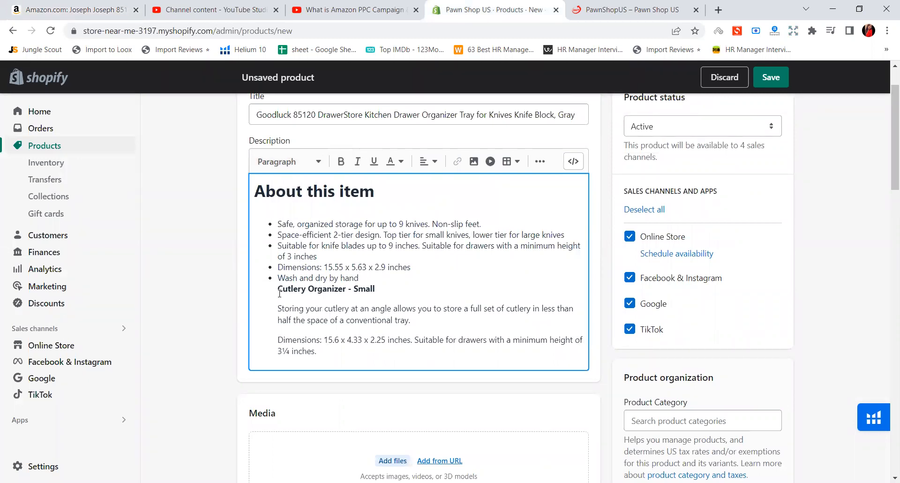
{"action": "left_click", "coordinate": [306, 308], "text": "shift"}
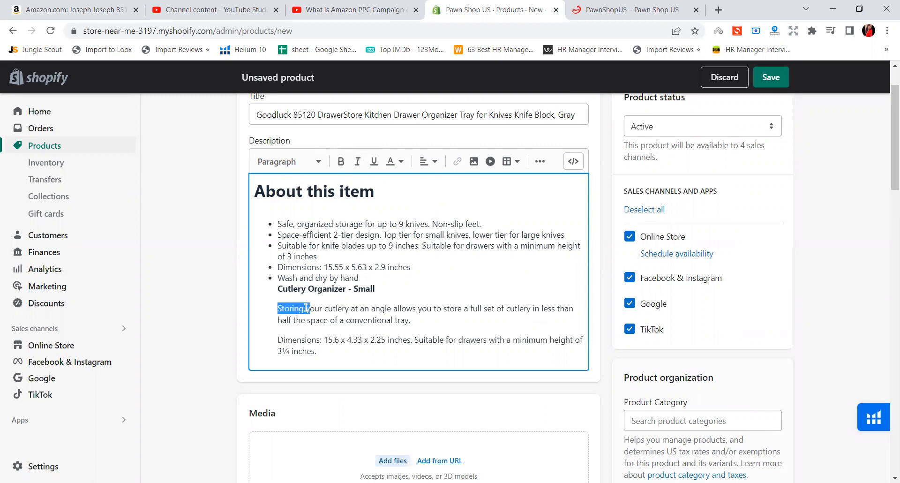
{"action": "left_click", "coordinate": [341, 161]}
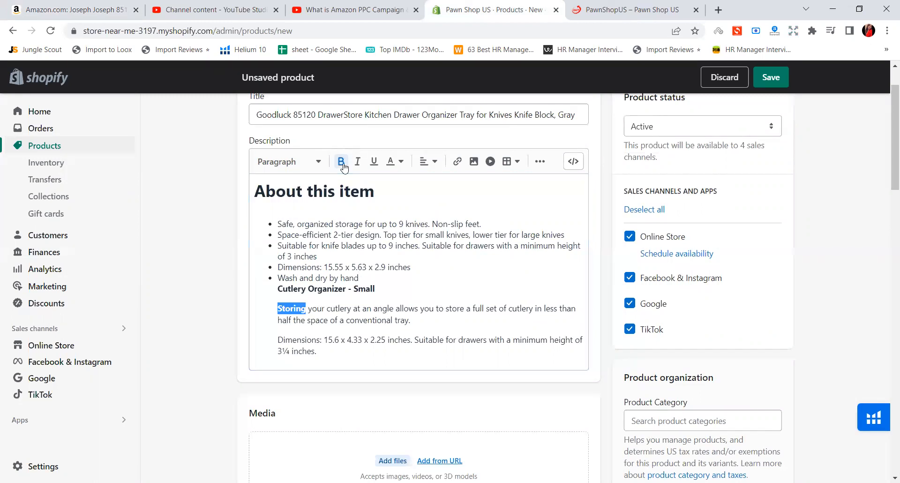
{"action": "left_click", "coordinate": [357, 162]}
{"action": "left_click", "coordinate": [374, 162]}
{"action": "left_click", "coordinate": [432, 163]}
{"action": "left_click", "coordinate": [428, 181]}
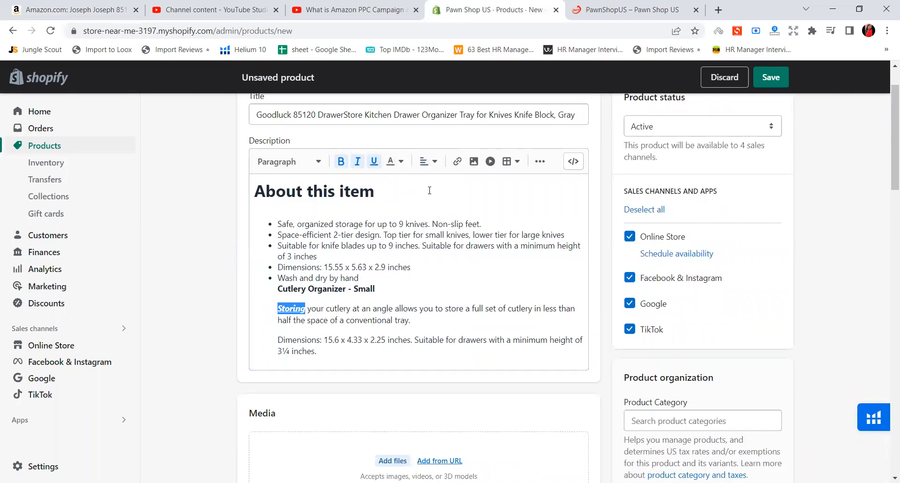
Center-align the two paragraphs below the "Cutlery Organizer - Small" heading in the product description
{"action": "left_click_drag", "start_coordinate": [277, 308], "coordinate": [317, 352]}
{"action": "left_click", "coordinate": [427, 161]}
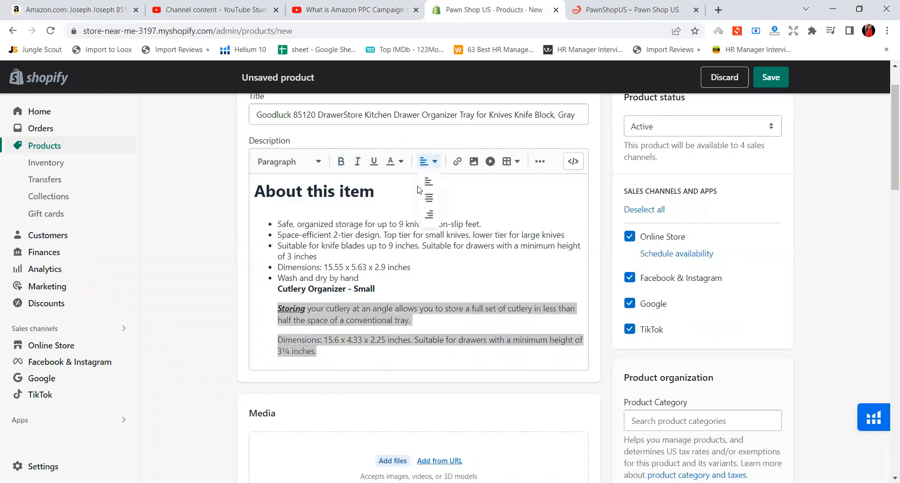
{"action": "left_click", "coordinate": [427, 200]}
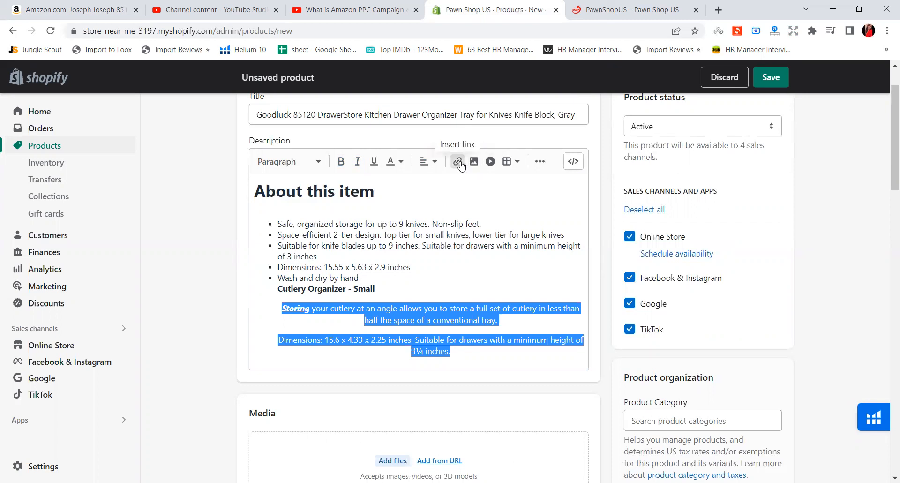
Turn the two centered paragraphs at the end of the description into a numbered list
{"action": "left_click", "coordinate": [511, 165]}
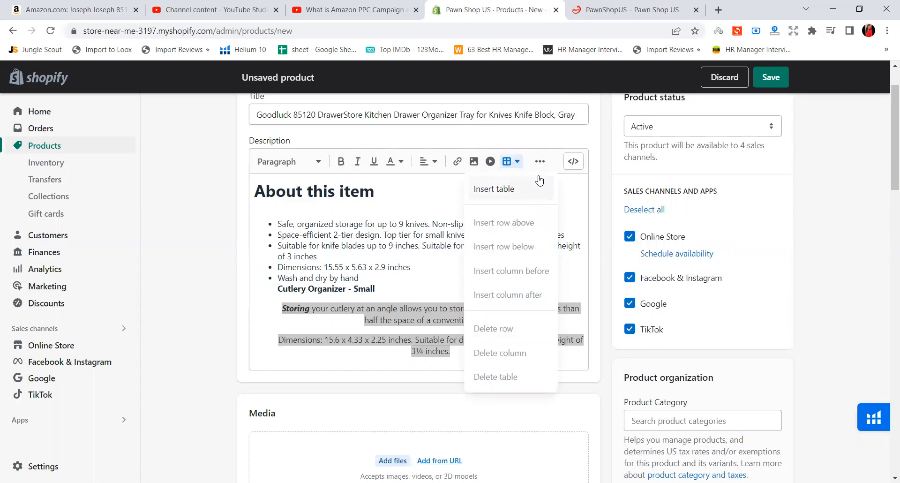
{"action": "left_click", "coordinate": [542, 161]}
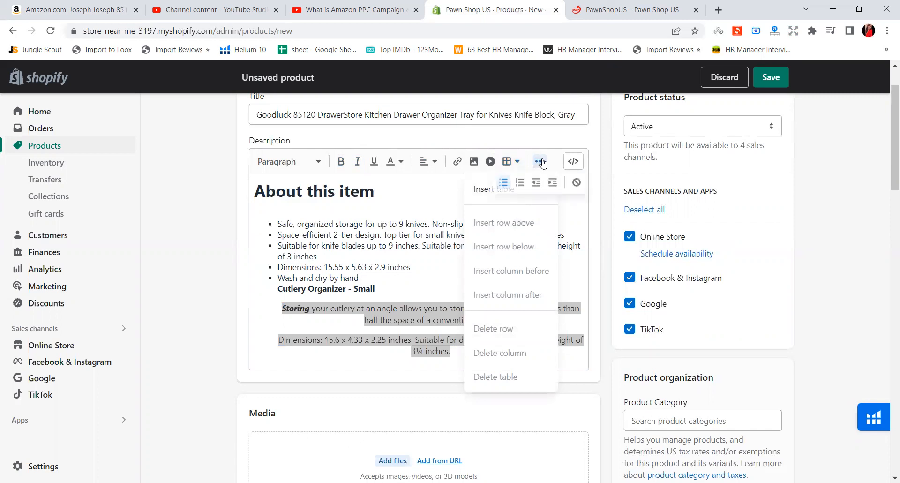
{"action": "left_click", "coordinate": [520, 184]}
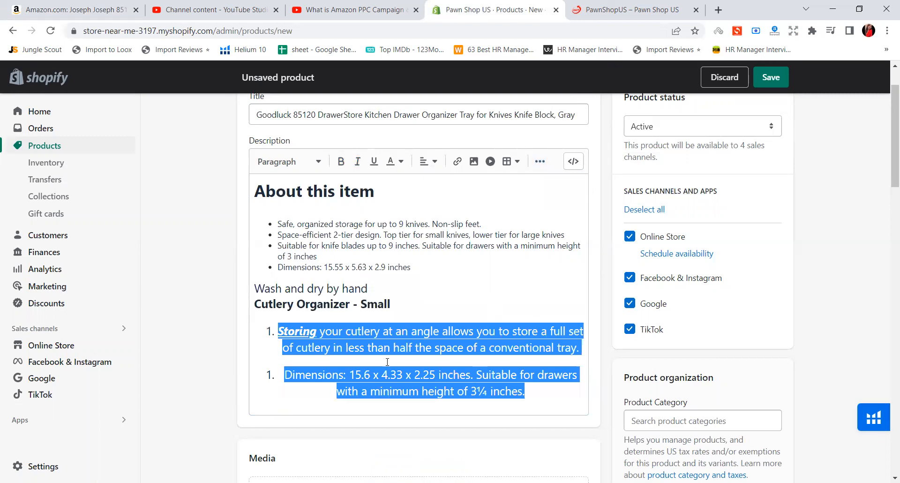
{"action": "scroll", "coordinate": [388, 362], "scroll_direction": "down", "scroll_amount": 1}
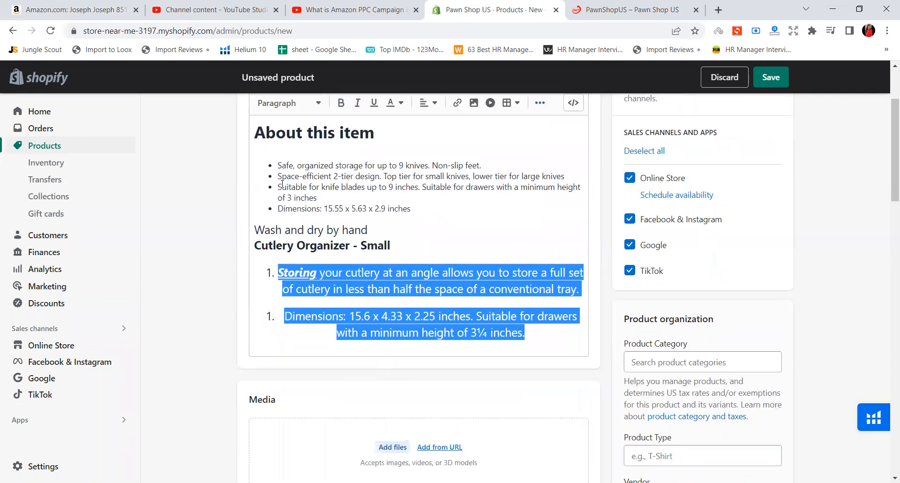
{"action": "scroll", "coordinate": [281, 184], "scroll_direction": "up", "scroll_amount": 1}
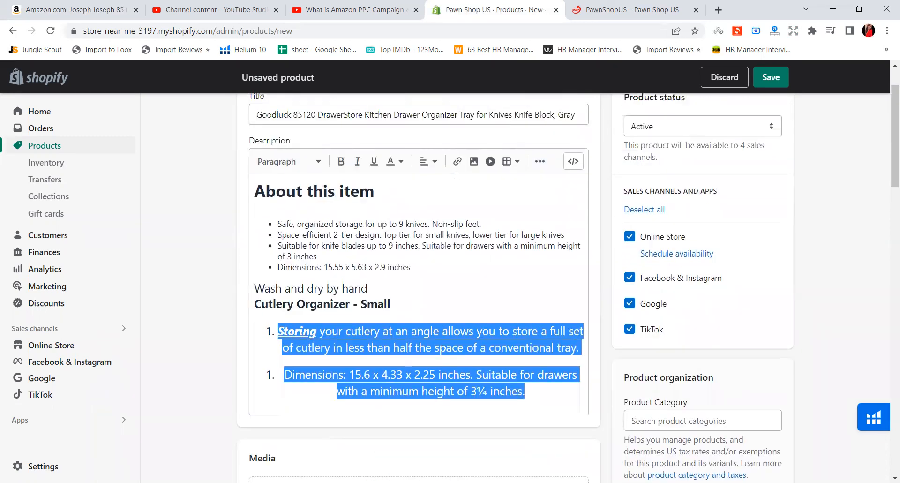
Try the Heading 4 style and then the Heading 1 style on the two numbered paragraphs
{"action": "left_click", "coordinate": [312, 163]}
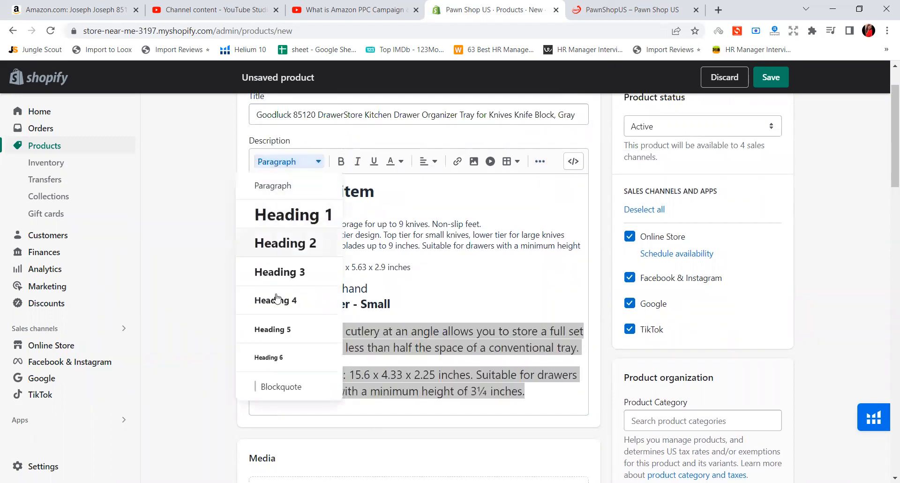
{"action": "left_click", "coordinate": [276, 300]}
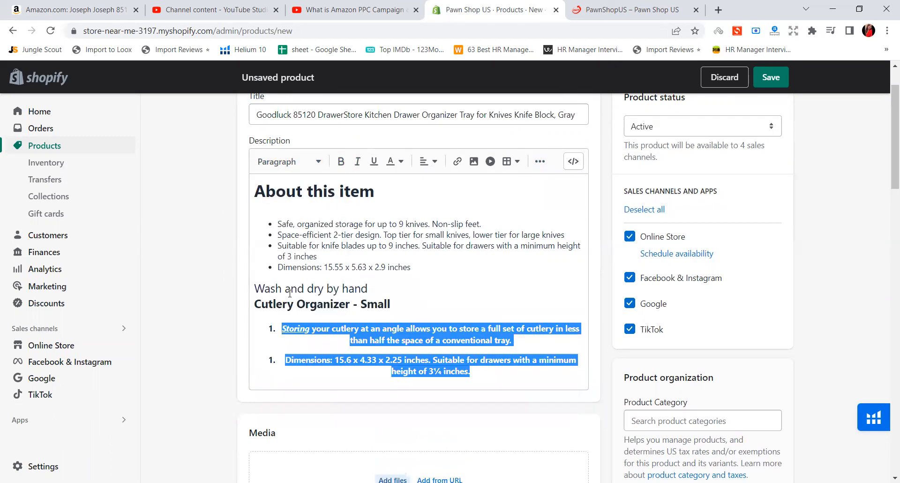
{"action": "left_click", "coordinate": [296, 162]}
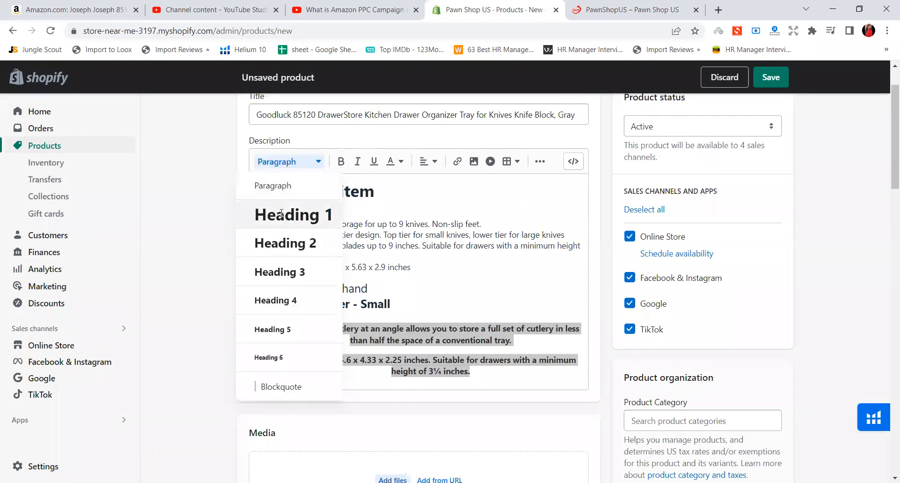
{"action": "left_click", "coordinate": [282, 215]}
Format the two numbered paragraphs as a Blockquote with the Heading 5 text style
{"action": "left_click", "coordinate": [301, 164]}
{"action": "scroll", "coordinate": [293, 361], "scroll_direction": "down", "scroll_amount": 1}
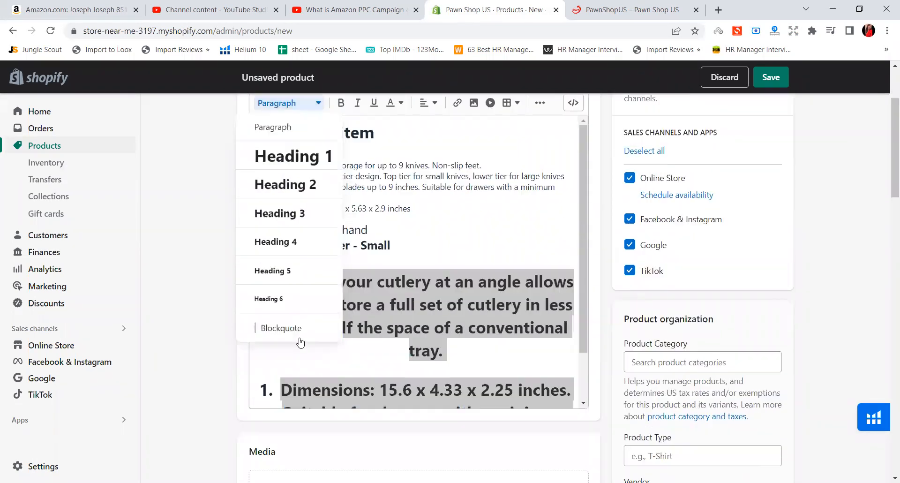
{"action": "left_click", "coordinate": [302, 328]}
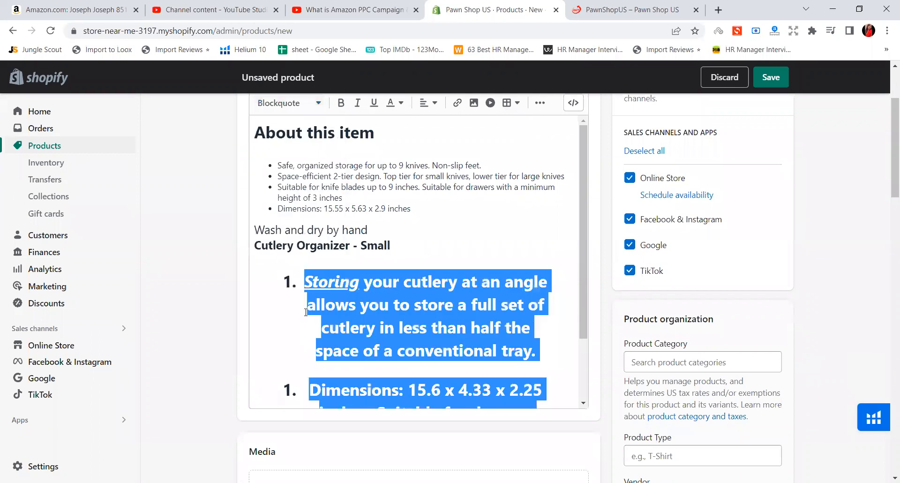
{"action": "left_click", "coordinate": [299, 104]}
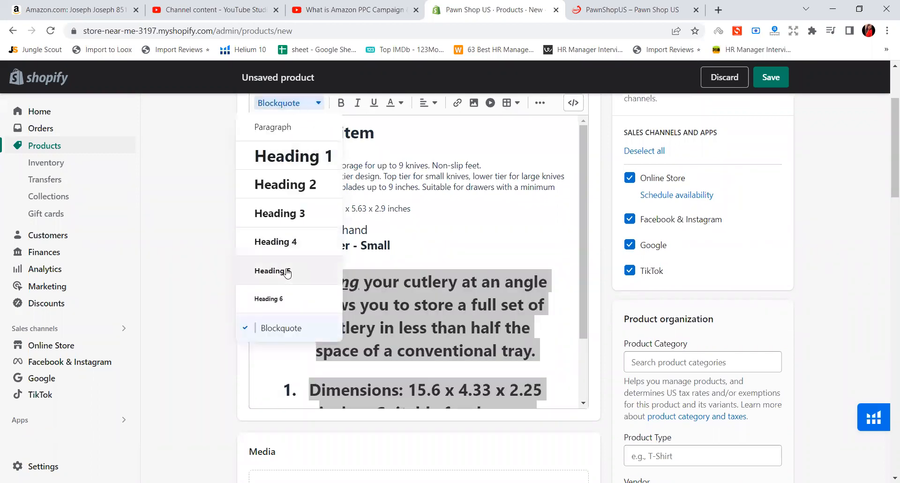
{"action": "left_click", "coordinate": [277, 270]}
{"action": "scroll", "coordinate": [288, 272], "scroll_direction": "up", "scroll_amount": 3}
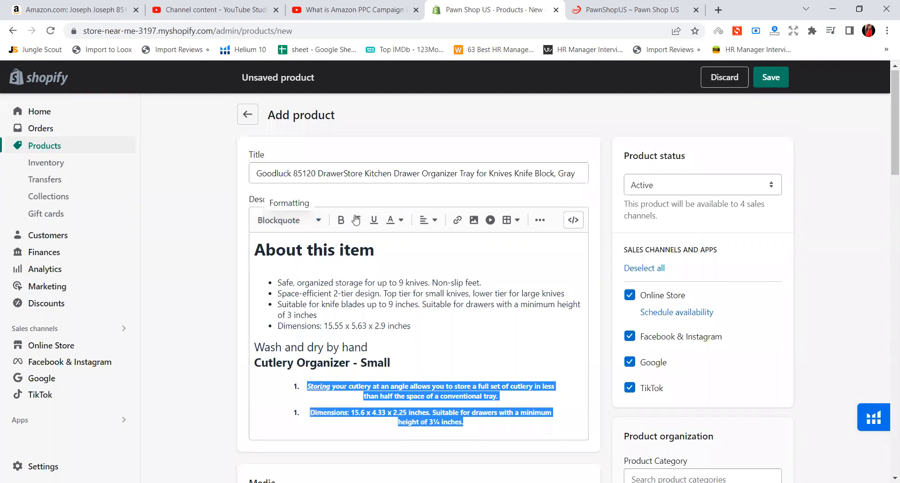
{"action": "scroll", "coordinate": [504, 319], "scroll_direction": "down", "scroll_amount": 1}
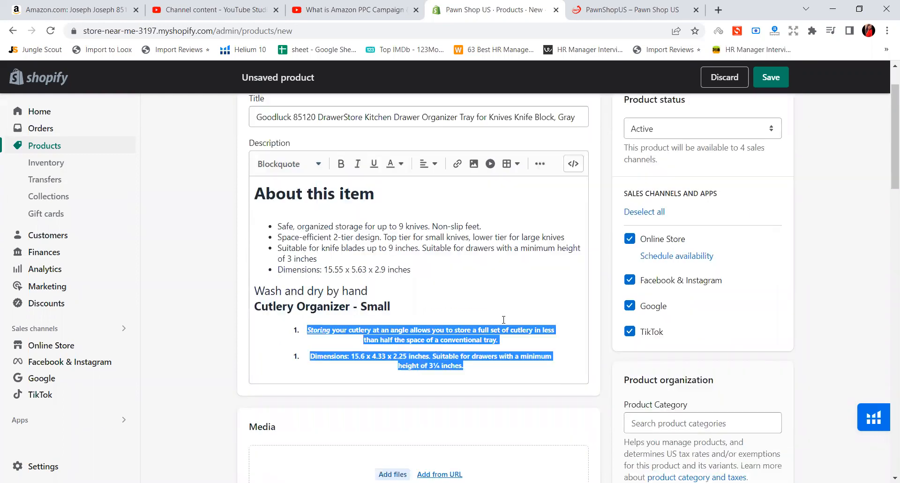
{"action": "scroll", "coordinate": [504, 320], "scroll_direction": "down", "scroll_amount": 5}
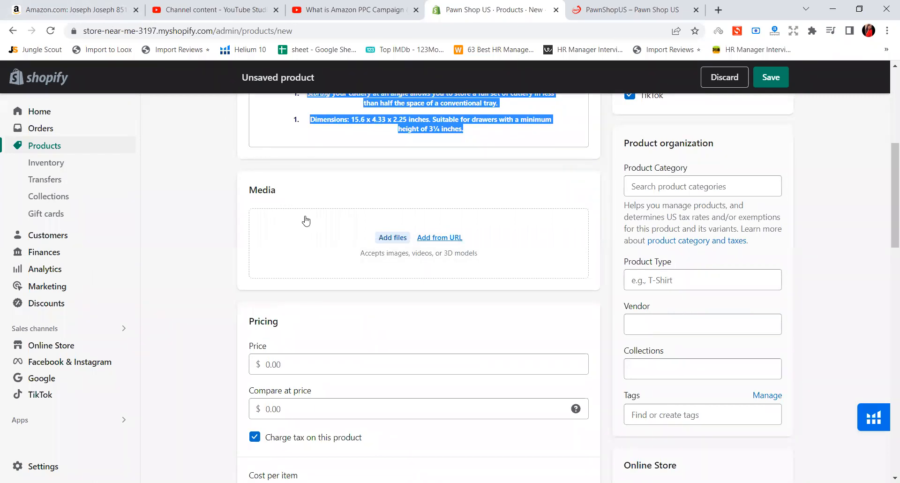
{"action": "left_click", "coordinate": [385, 238]}
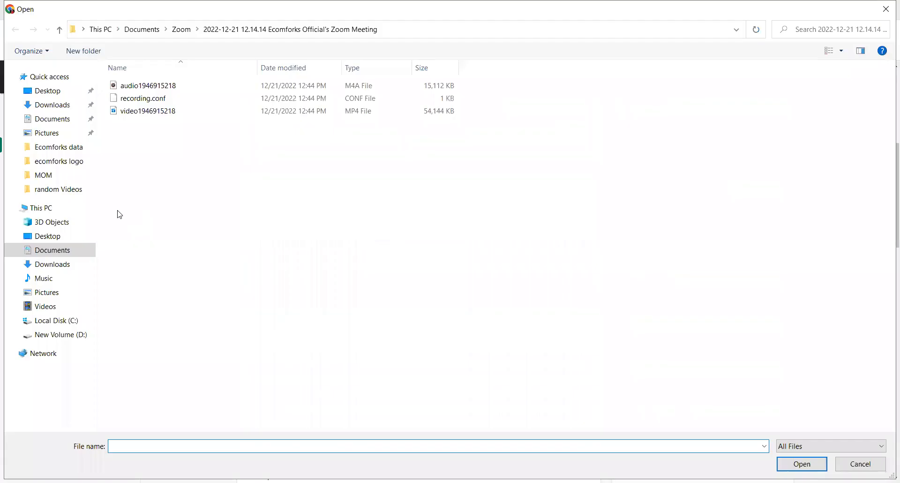
{"action": "left_click", "coordinate": [61, 92]}
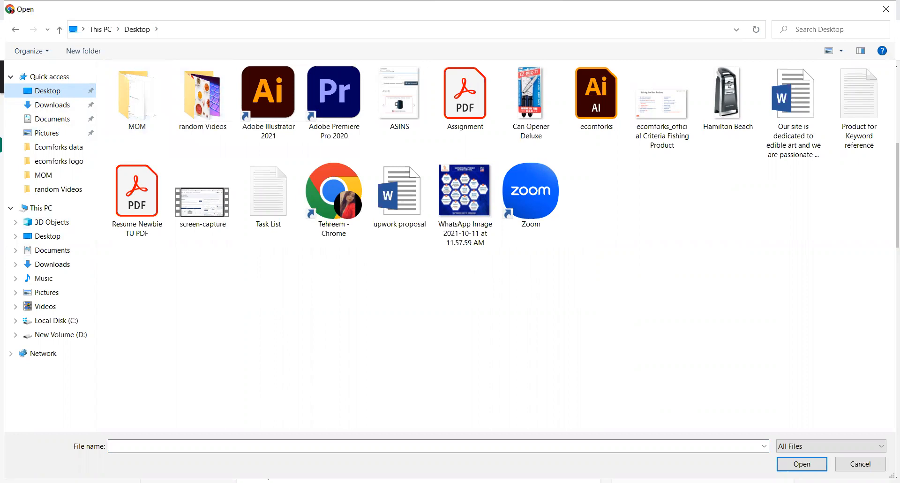
{"action": "left_click", "coordinate": [886, 9]}
Save the main product image from the Amazon knife organizer listing as a JPEG in the Desktop's random Videos folder
{"action": "left_click", "coordinate": [102, 10]}
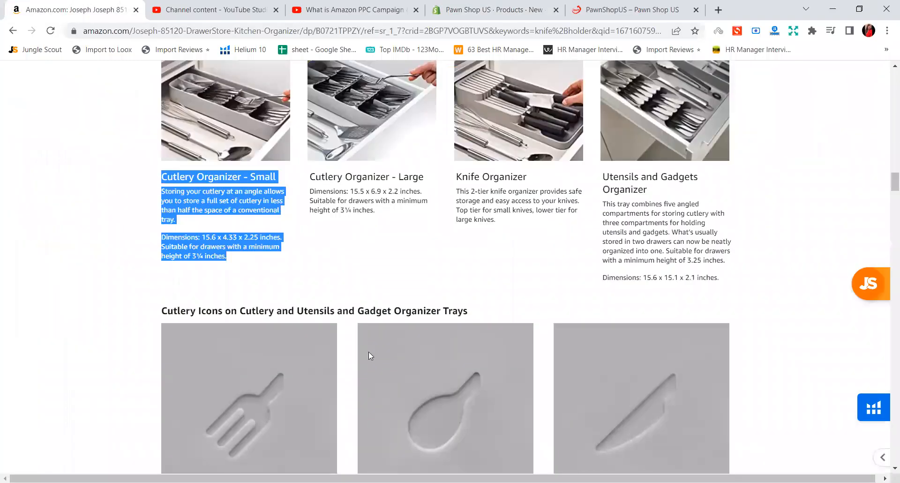
{"action": "scroll", "coordinate": [353, 318], "scroll_direction": "up", "scroll_amount": 15}
{"action": "scroll", "coordinate": [347, 315], "scroll_direction": "up", "scroll_amount": 10}
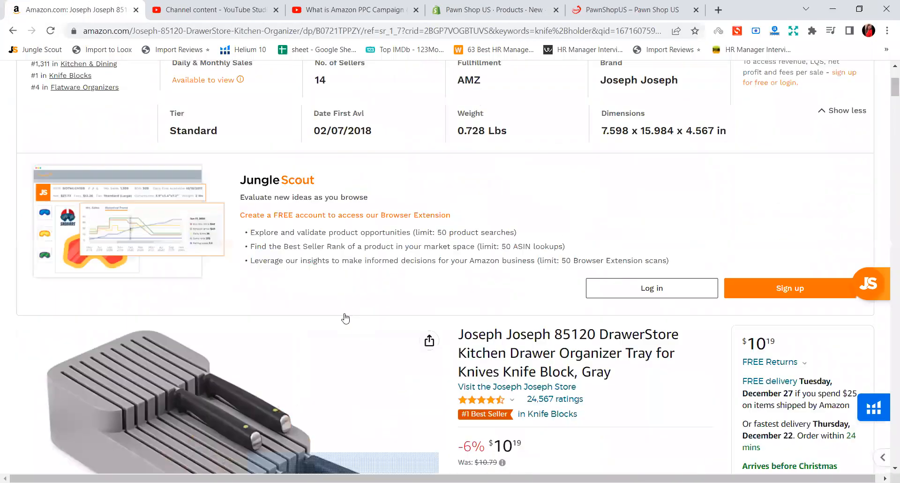
{"action": "right_click", "coordinate": [244, 193]}
{"action": "left_click", "coordinate": [262, 209]}
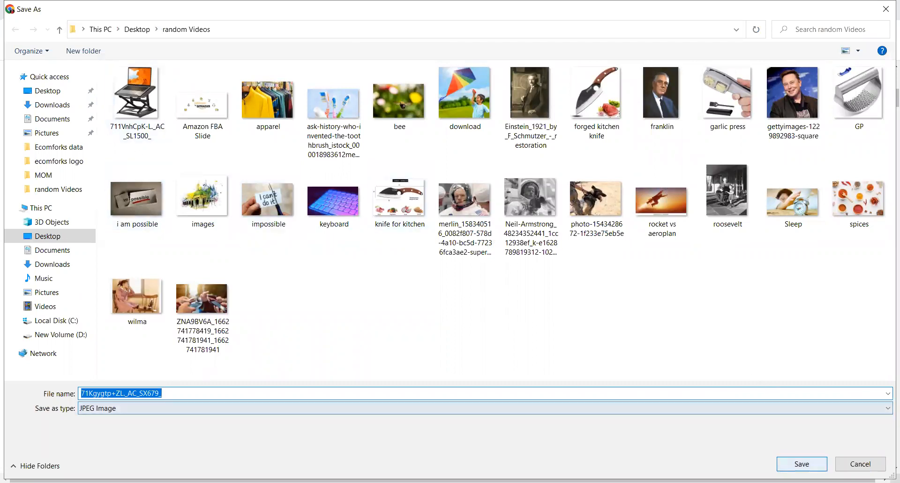
{"action": "key", "text": "Return"}
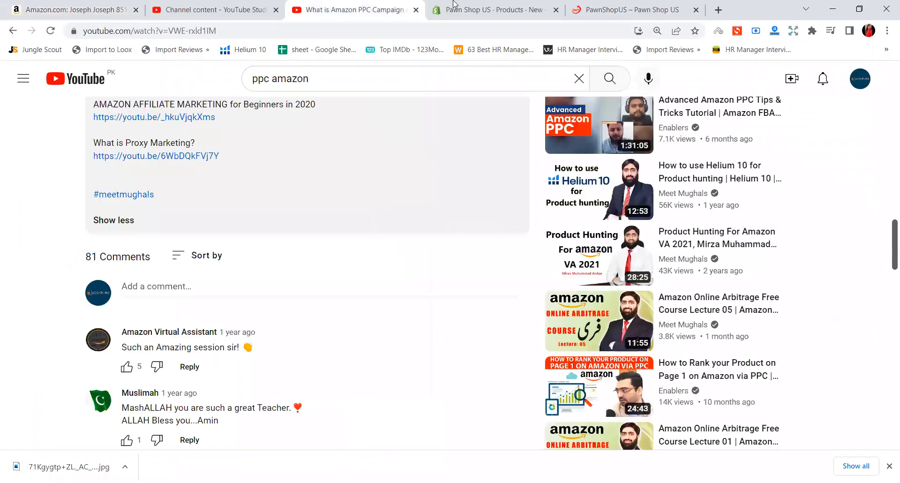
Upload the "forged kitchen knife" image from the Desktop's random Videos folder to the Shopify product's media
{"action": "left_click", "coordinate": [466, 6]}
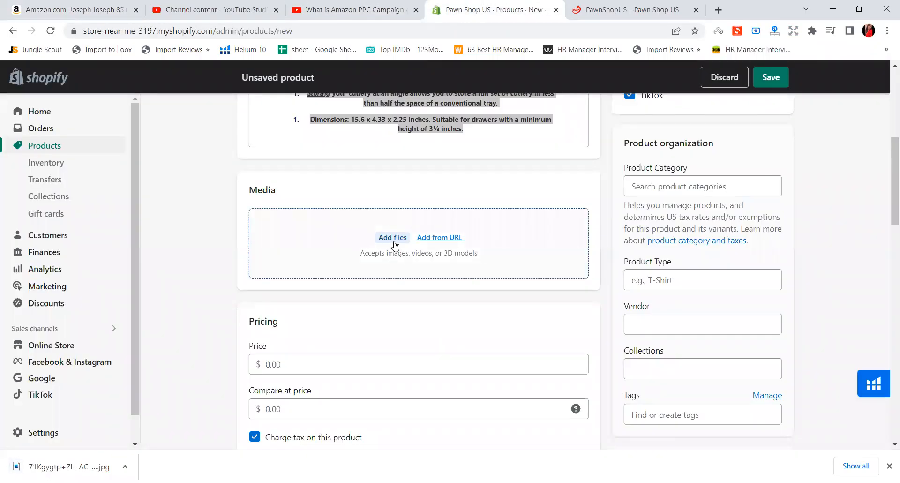
{"action": "left_click", "coordinate": [394, 243]}
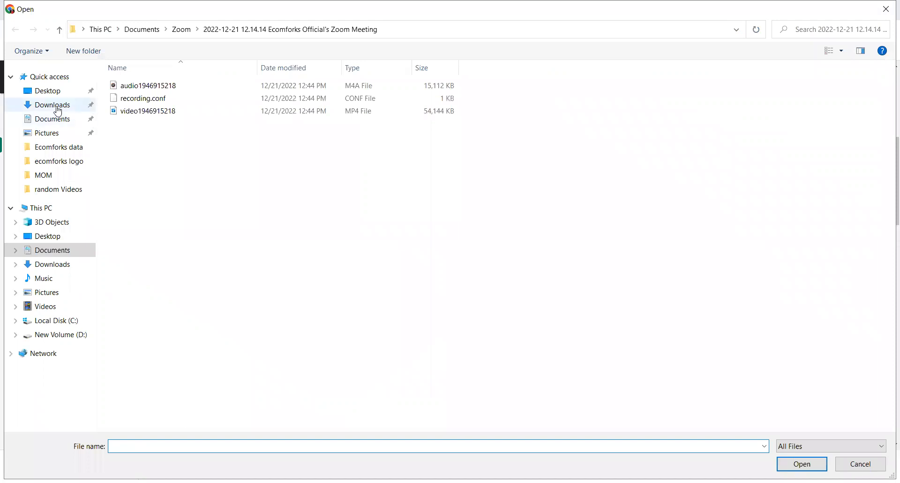
{"action": "left_click", "coordinate": [54, 91]}
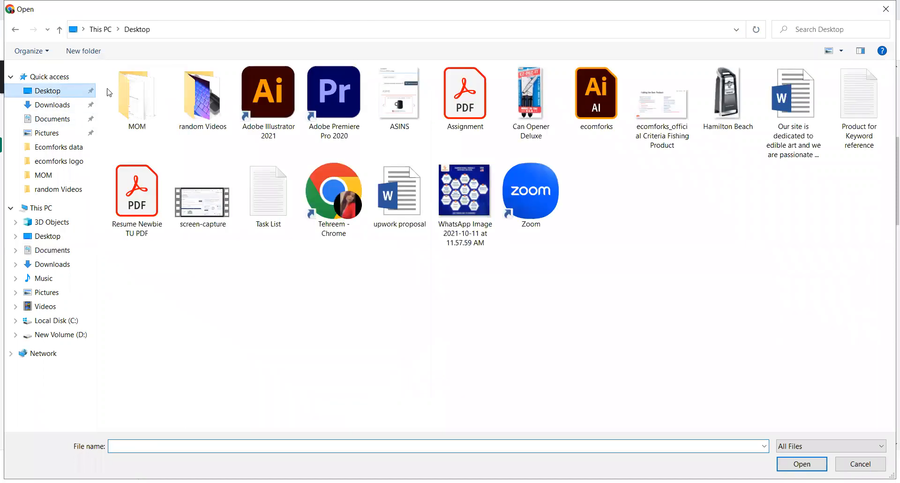
{"action": "double_click", "coordinate": [212, 112]}
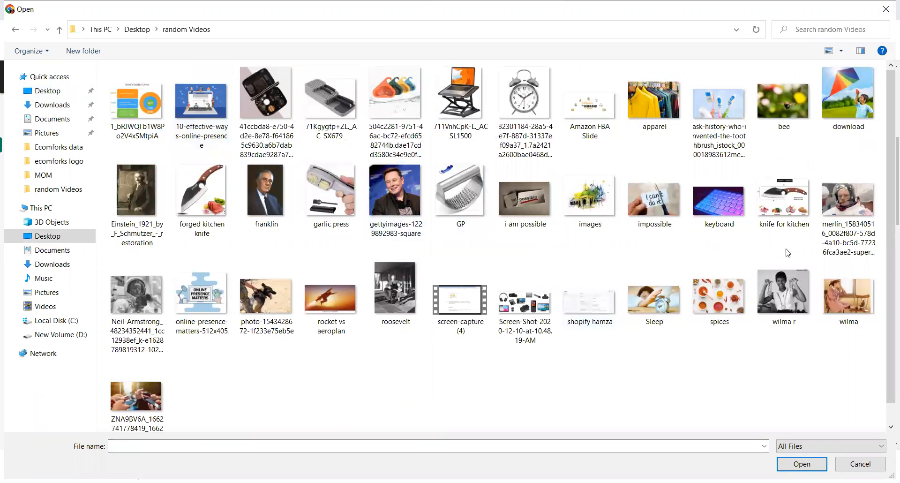
{"action": "left_click", "coordinate": [202, 199]}
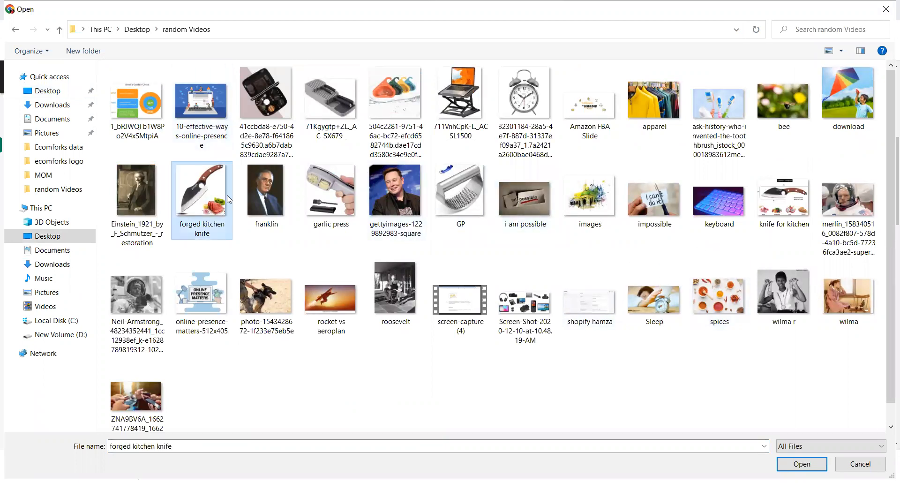
{"action": "left_click", "coordinate": [813, 466]}
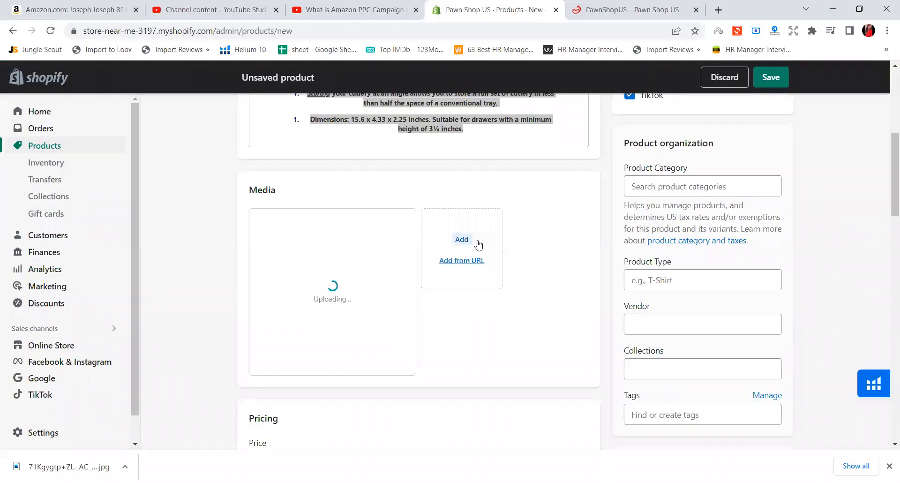
{"action": "scroll", "coordinate": [476, 246], "scroll_direction": "down", "scroll_amount": 2}
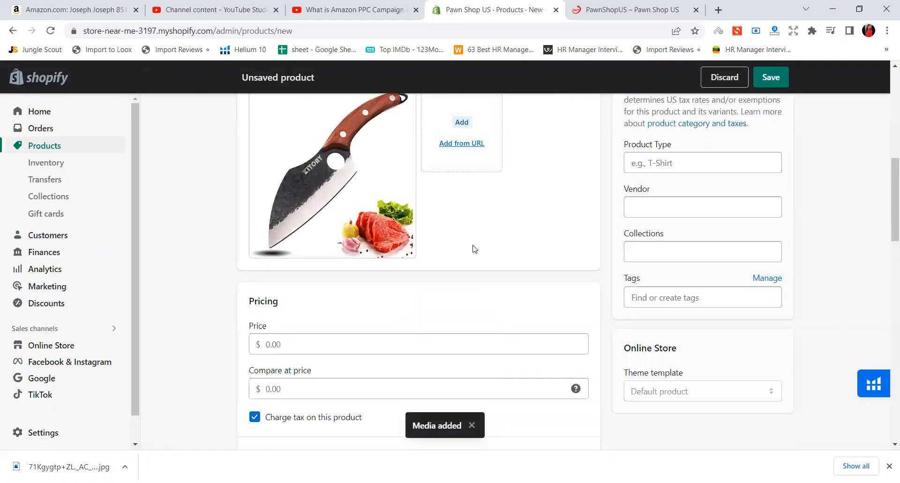
{"action": "scroll", "coordinate": [480, 204], "scroll_direction": "up", "scroll_amount": 3}
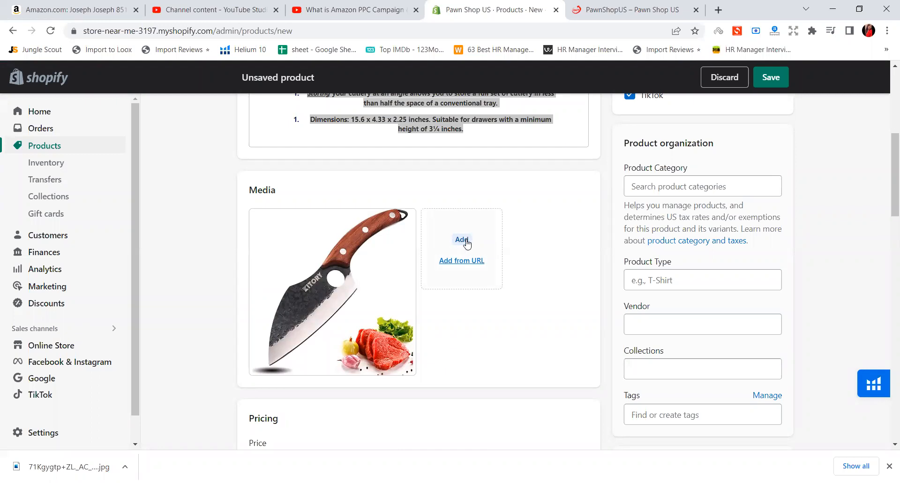
{"action": "scroll", "coordinate": [471, 231], "scroll_direction": "up", "scroll_amount": 3}
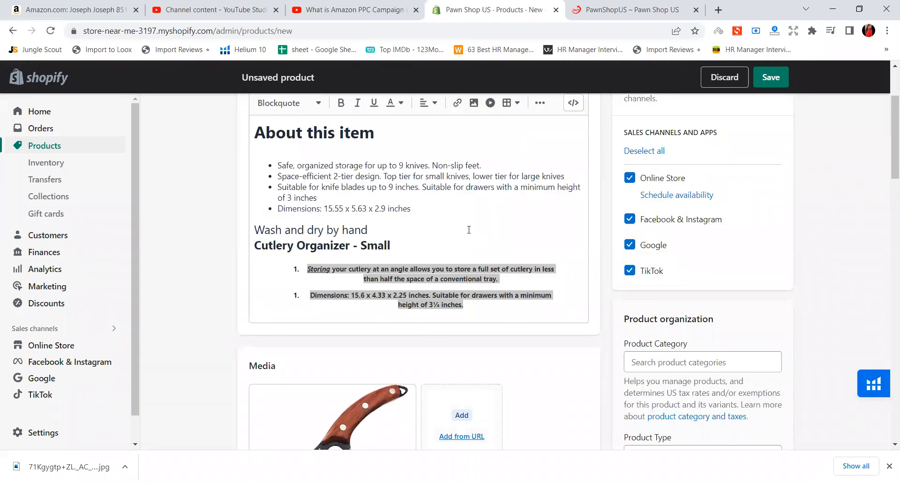
Add the "garlic press" and "71Kgygtp+ZL._AC_SX679_" images from the random Videos folder to the product's media
{"action": "scroll", "coordinate": [469, 230], "scroll_direction": "down", "scroll_amount": 4}
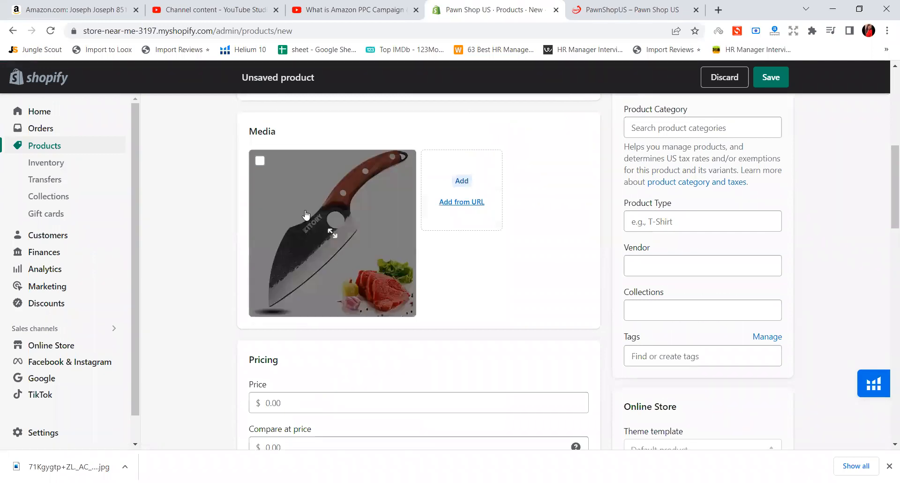
{"action": "left_click", "coordinate": [470, 191]}
{"action": "left_click", "coordinate": [338, 181]}
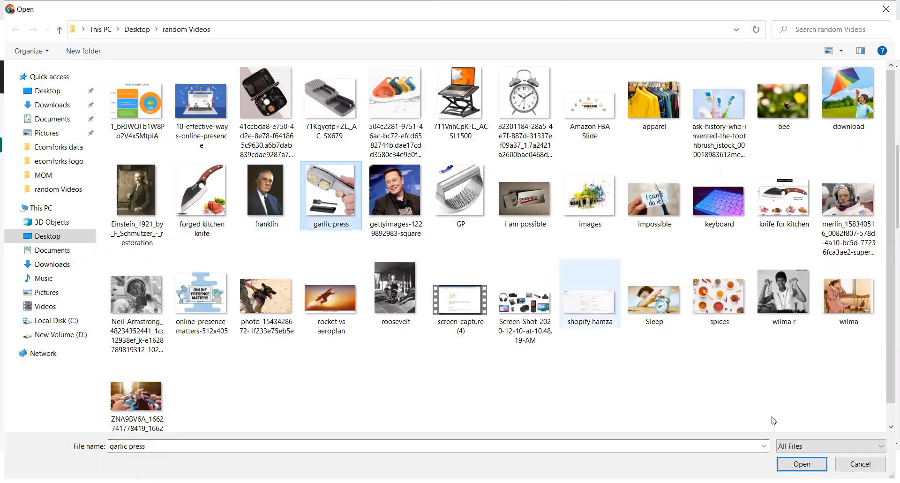
{"action": "left_click", "coordinate": [802, 463]}
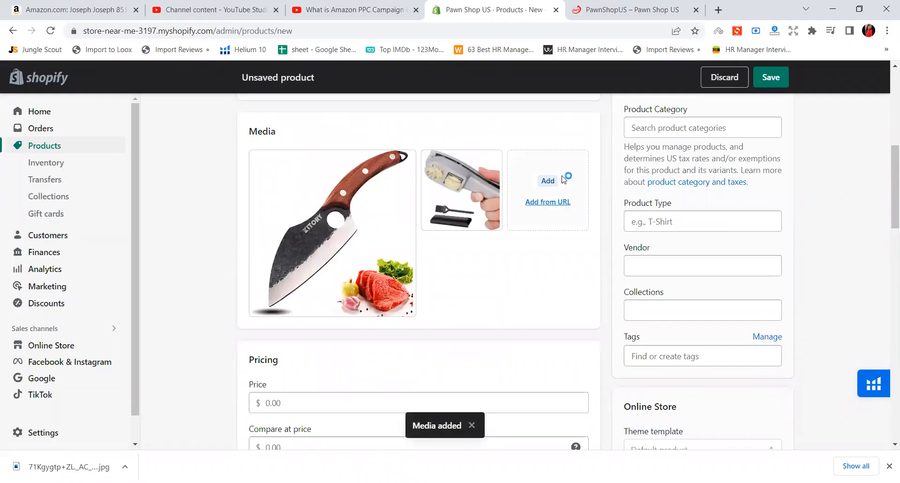
{"action": "left_click", "coordinate": [549, 181]}
{"action": "left_click", "coordinate": [326, 106]}
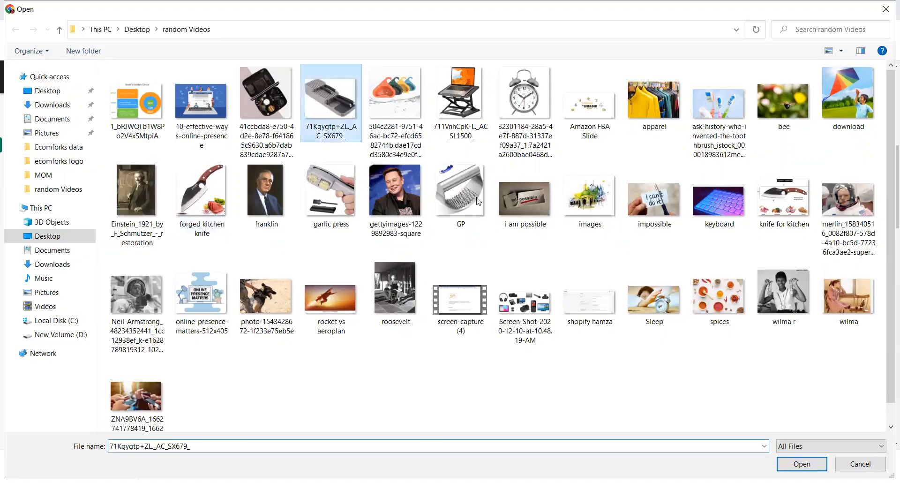
{"action": "left_click", "coordinate": [801, 464]}
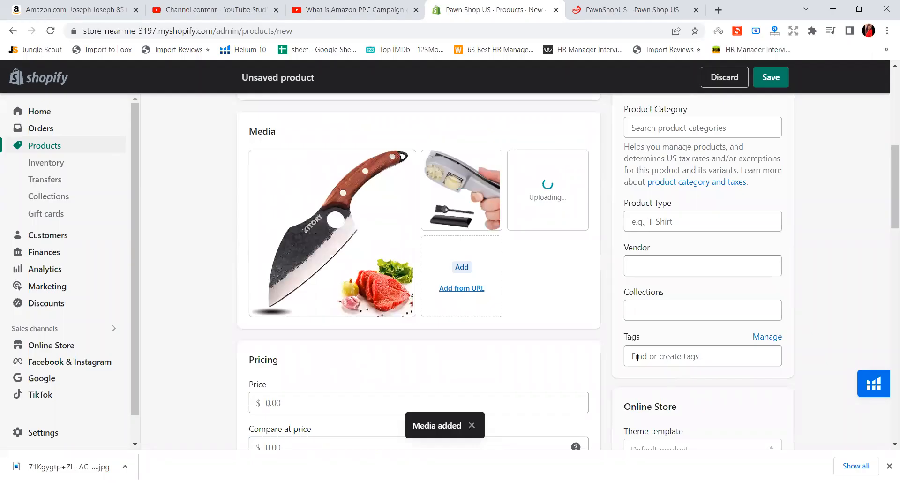
Check the former price on the Amazon knife organizer listing and set the Shopify product's price to 10.97
{"action": "scroll", "coordinate": [547, 355], "scroll_direction": "down", "scroll_amount": 2}
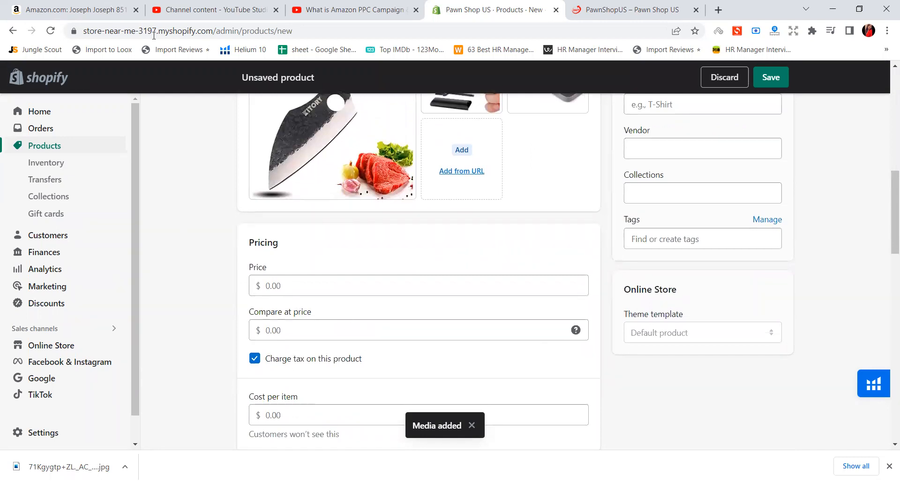
{"action": "left_click", "coordinate": [113, 10]}
{"action": "left_click_drag", "start_coordinate": [474, 229], "coordinate": [498, 229]}
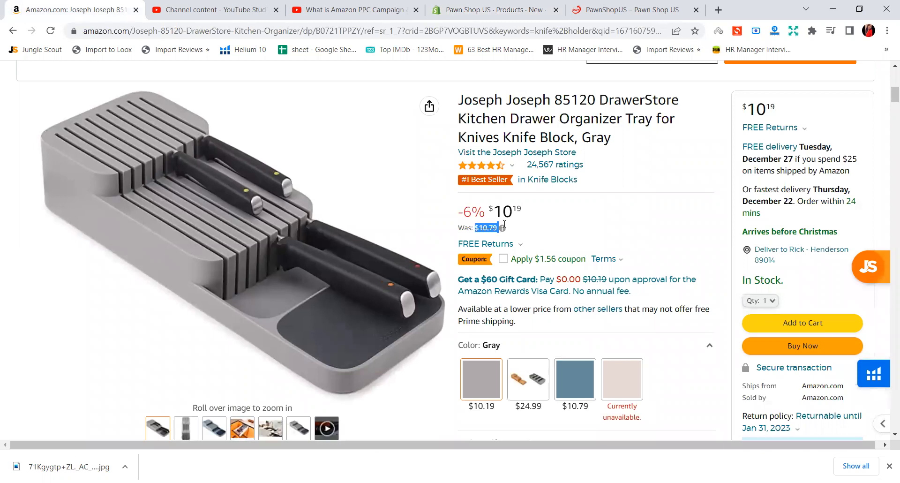
{"action": "left_click", "coordinate": [495, 4]}
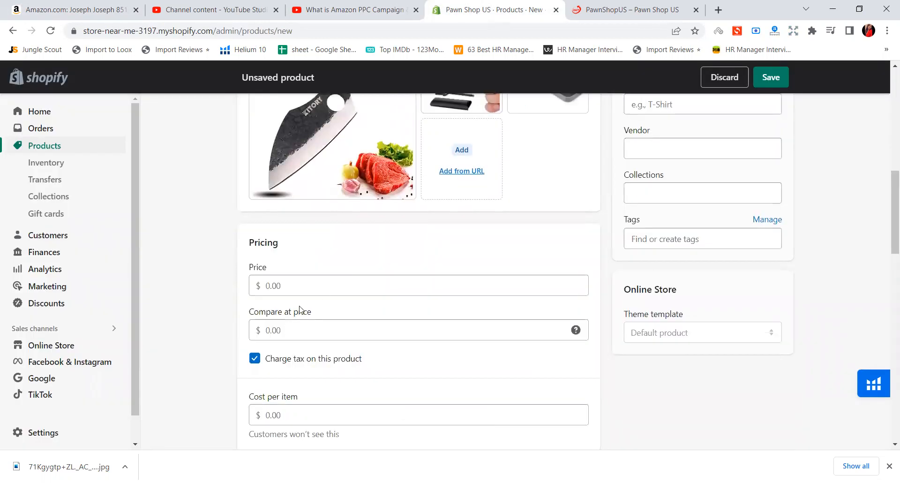
{"action": "left_click", "coordinate": [312, 293]}
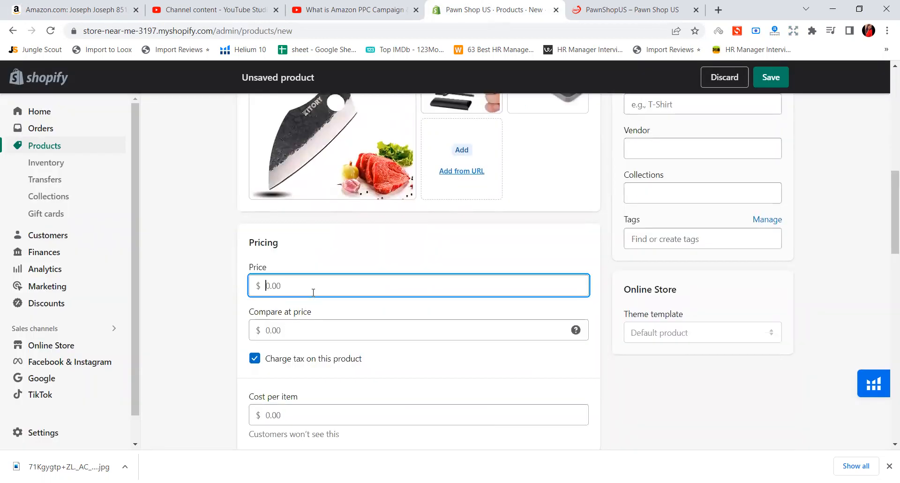
{"action": "type", "text": "10.97"}
Try a compare-at price of 15.00 for the product and clear the field again
{"action": "left_click_drag", "start_coordinate": [249, 313], "coordinate": [316, 320]}
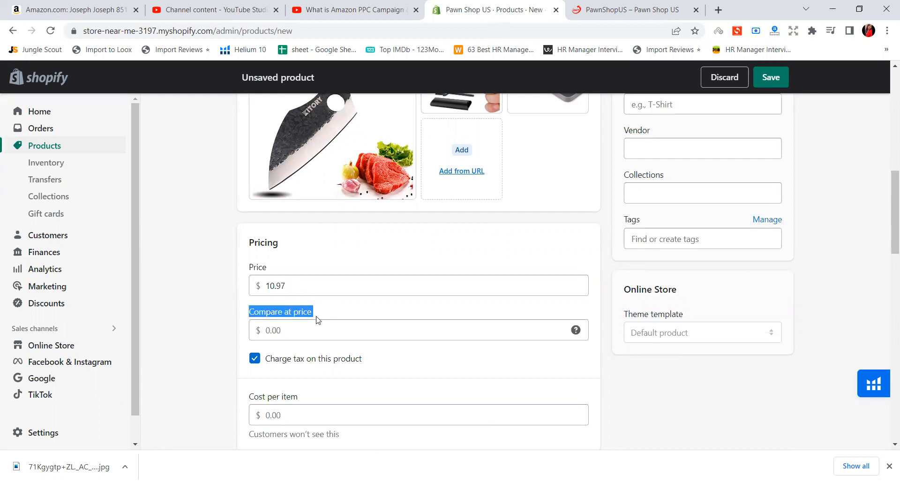
{"action": "left_click", "coordinate": [293, 335]}
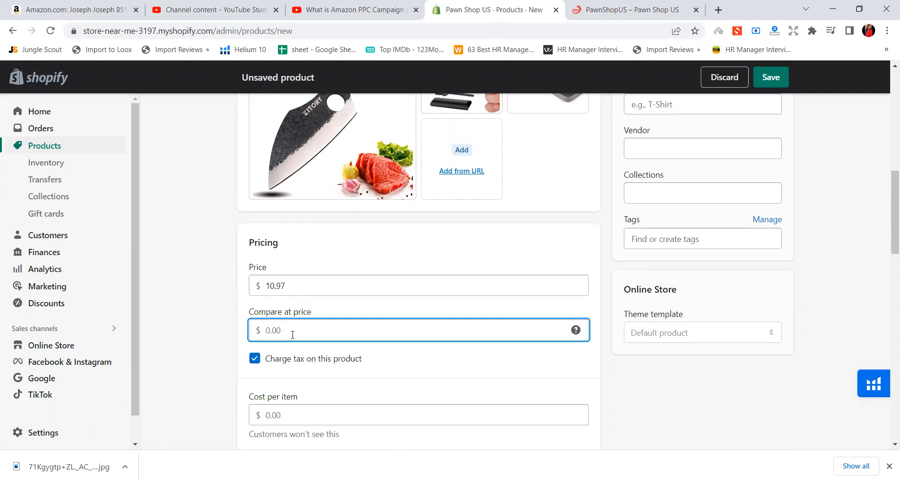
{"action": "type", "text": "15"}
{"action": "left_click", "coordinate": [145, 302]}
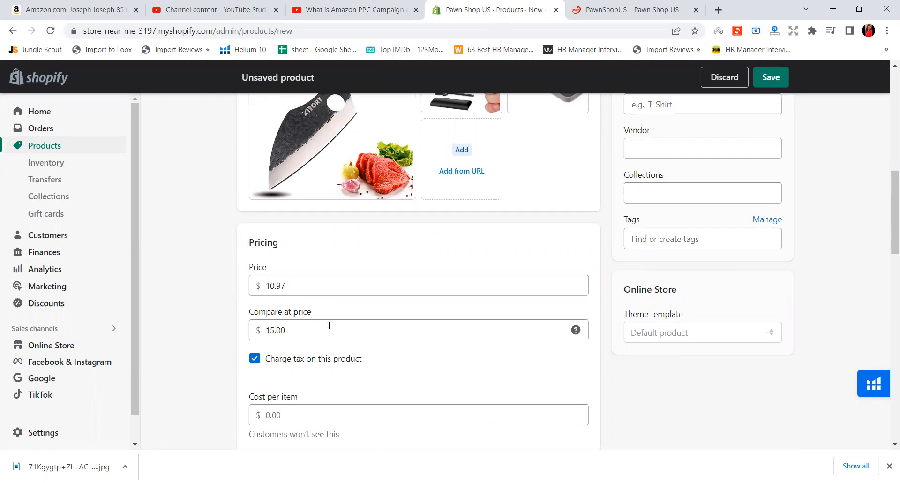
{"action": "double_click", "coordinate": [277, 331]}
{"action": "key", "text": "BackSpace"}
Turn off tax charging for the product and check the selling price on the Amazon knife organizer listing
{"action": "scroll", "coordinate": [274, 322], "scroll_direction": "down", "scroll_amount": 3}
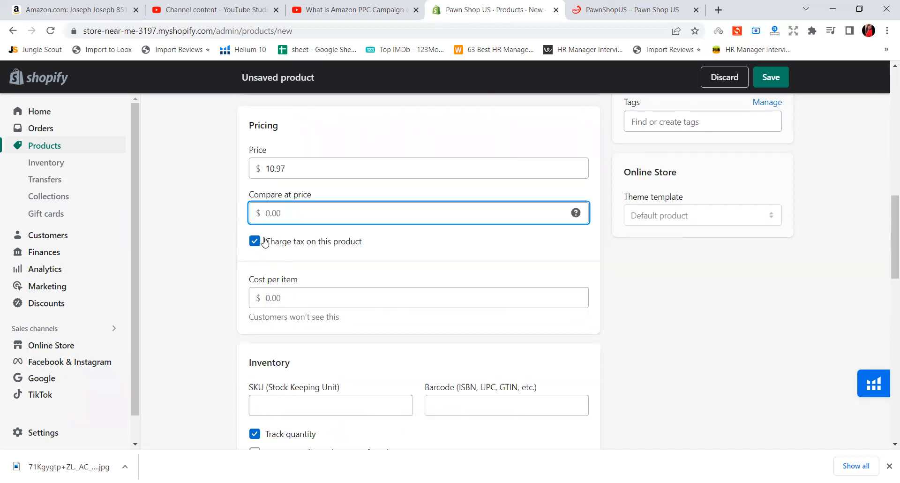
{"action": "left_click", "coordinate": [333, 251]}
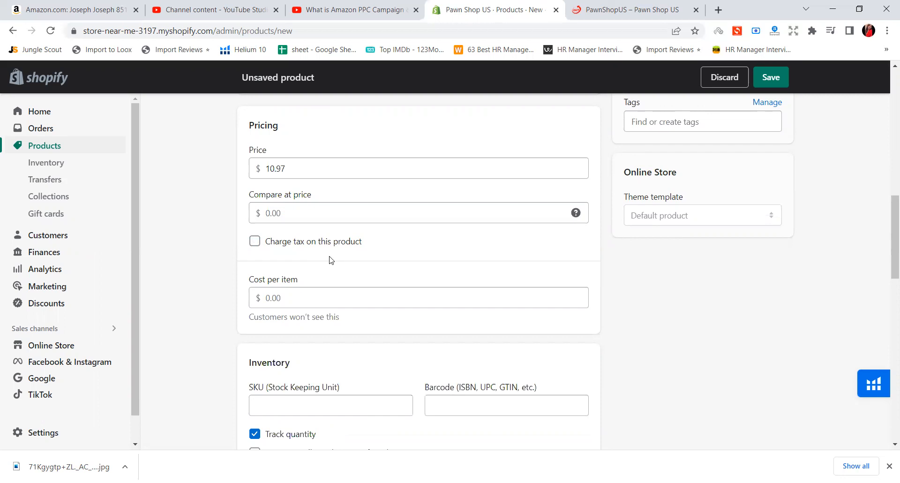
{"action": "left_click", "coordinate": [112, 5]}
{"action": "left_click", "coordinate": [501, 218]}
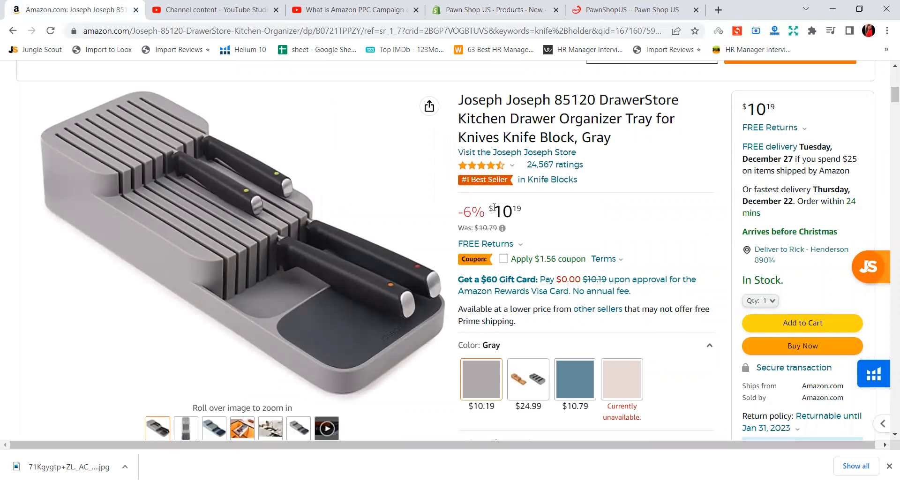
{"action": "left_click_drag", "start_coordinate": [490, 207], "coordinate": [522, 210]}
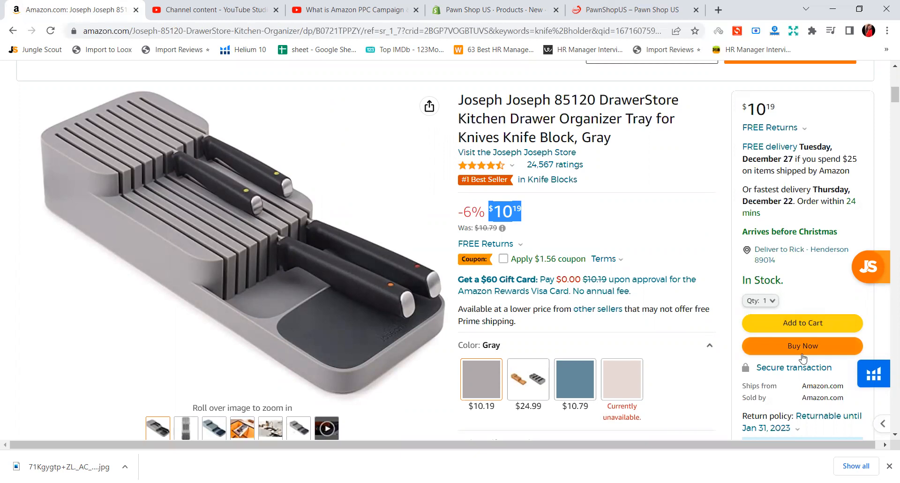
{"action": "left_click", "coordinate": [541, 215]}
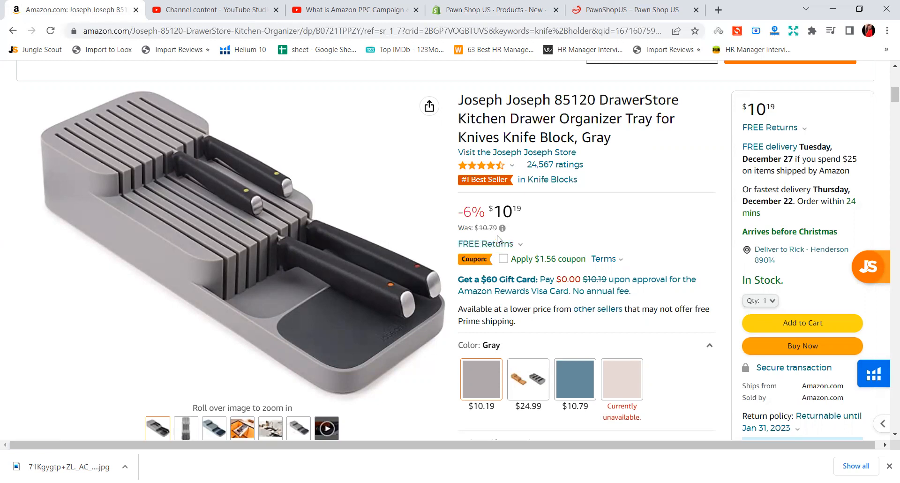
{"action": "left_click", "coordinate": [533, 4]}
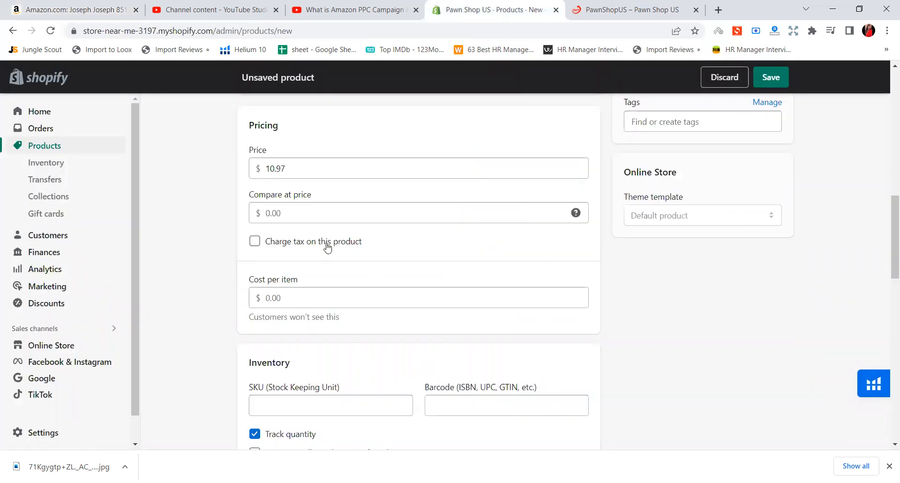
Try a cost per item of 4.00 and examine the calculated margin and profit
{"action": "scroll", "coordinate": [328, 247], "scroll_direction": "down", "scroll_amount": 1}
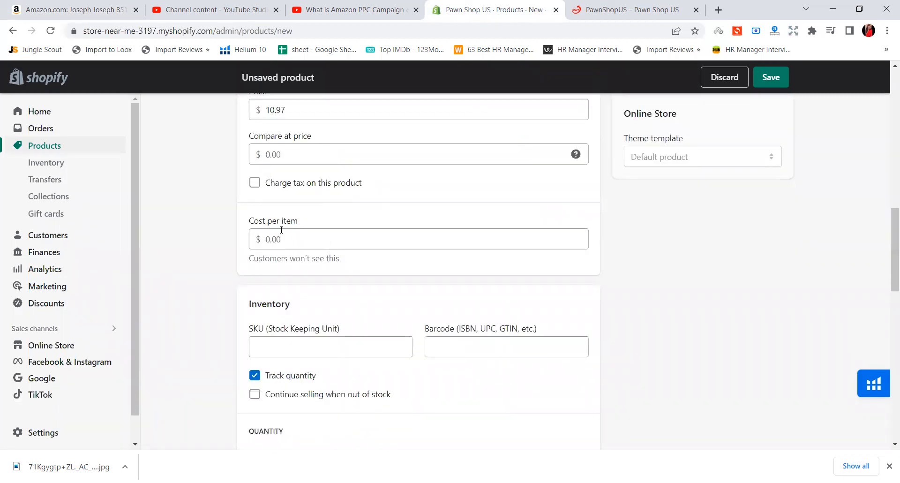
{"action": "scroll", "coordinate": [282, 232], "scroll_direction": "up", "scroll_amount": 1}
{"action": "left_click_drag", "start_coordinate": [246, 319], "coordinate": [497, 316]}
{"action": "left_click", "coordinate": [641, 319]}
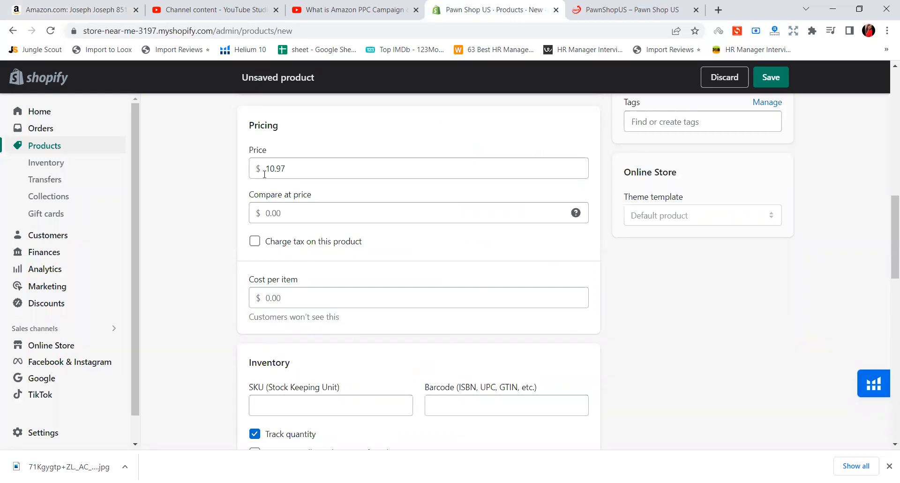
{"action": "left_click", "coordinate": [304, 292]}
{"action": "type", "text": "4"}
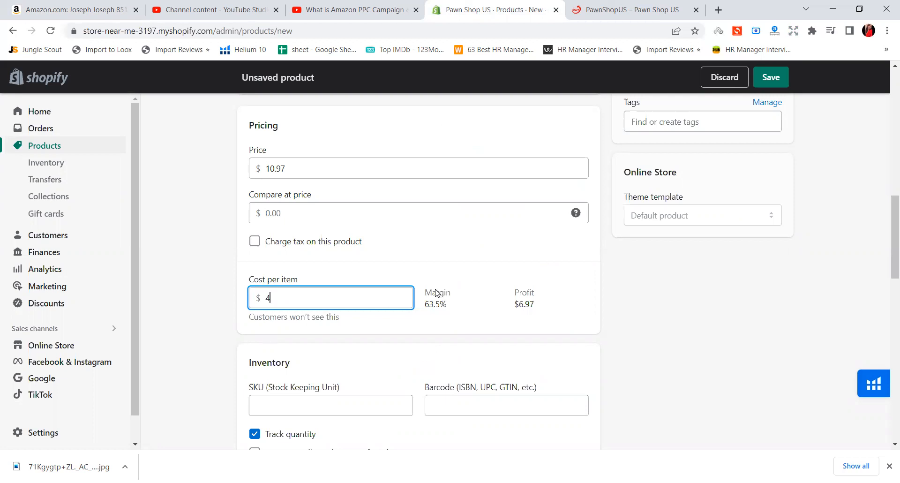
{"action": "left_click_drag", "start_coordinate": [426, 292], "coordinate": [451, 295]}
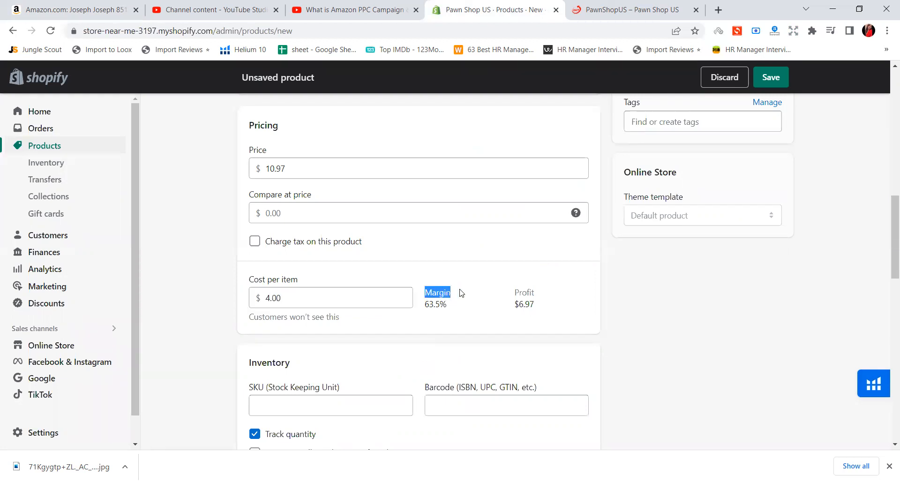
{"action": "left_click_drag", "start_coordinate": [514, 293], "coordinate": [534, 294]}
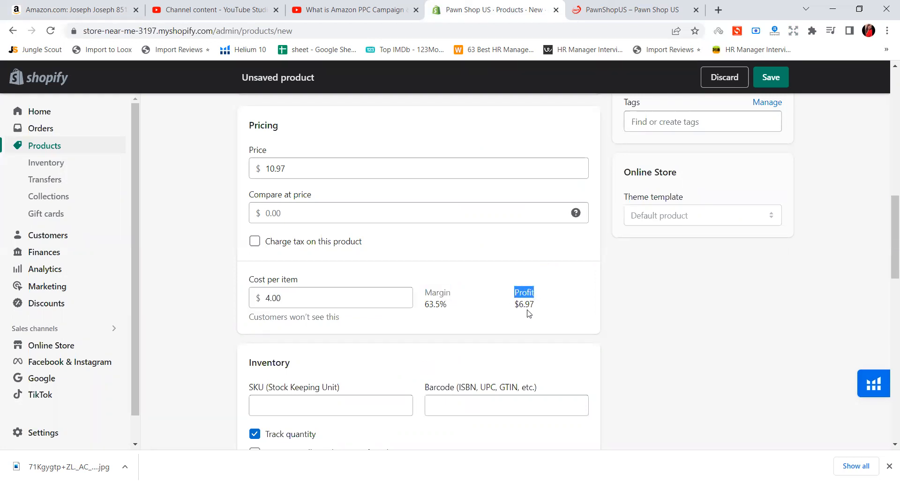
{"action": "left_click_drag", "start_coordinate": [425, 292], "coordinate": [456, 295]}
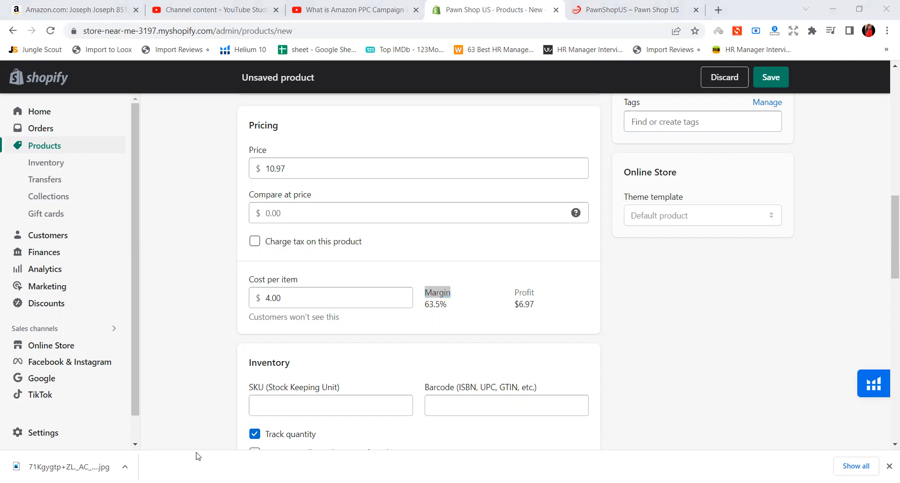
Try a cost per item of 9.00 to examine its margin, and clear the value
{"action": "left_click", "coordinate": [271, 299]}
{"action": "key", "text": "BackSpace"}
{"action": "type", "text": "9"}
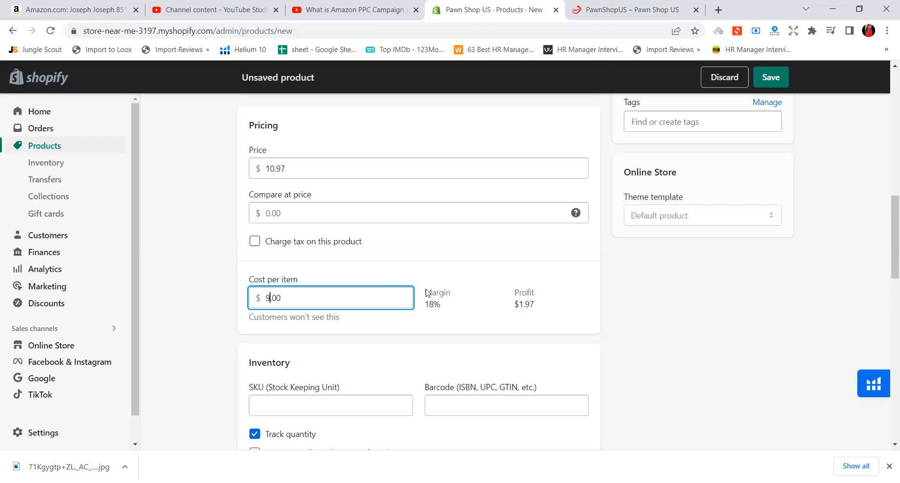
{"action": "left_click_drag", "start_coordinate": [426, 293], "coordinate": [438, 311]}
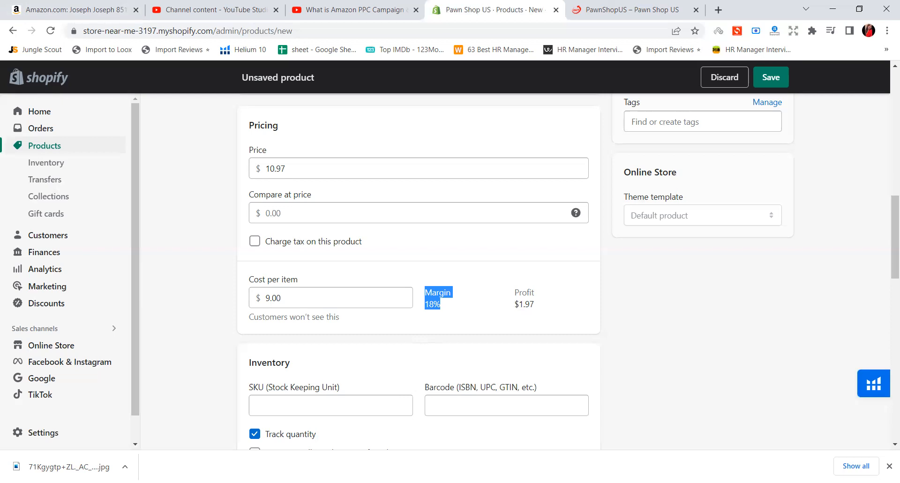
{"action": "left_click", "coordinate": [650, 333]}
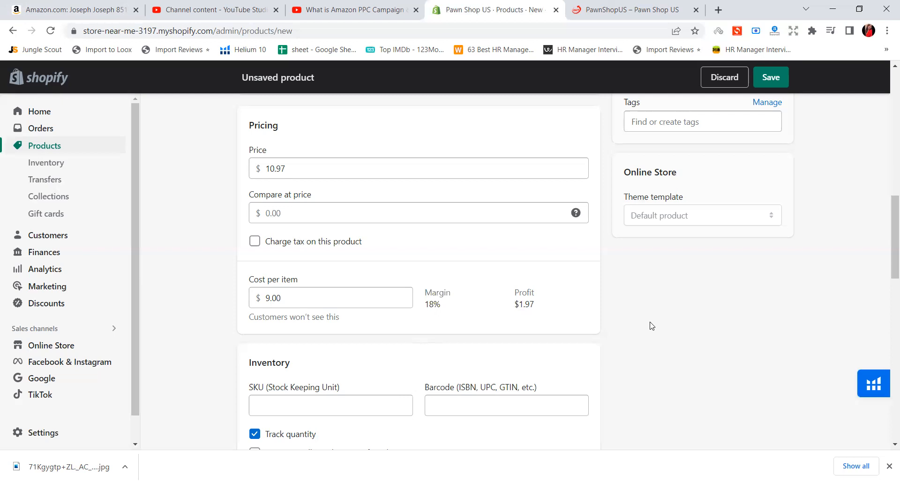
{"action": "left_click_drag", "start_coordinate": [282, 298], "coordinate": [266, 302]}
{"action": "key", "text": "BackSpace"}
{"action": "left_click", "coordinate": [643, 367]}
Examine the product's SKU and inventory fields and compare them with the images in the media section
{"action": "scroll", "coordinate": [415, 319], "scroll_direction": "down", "scroll_amount": 1}
{"action": "scroll", "coordinate": [399, 319], "scroll_direction": "down", "scroll_amount": 1}
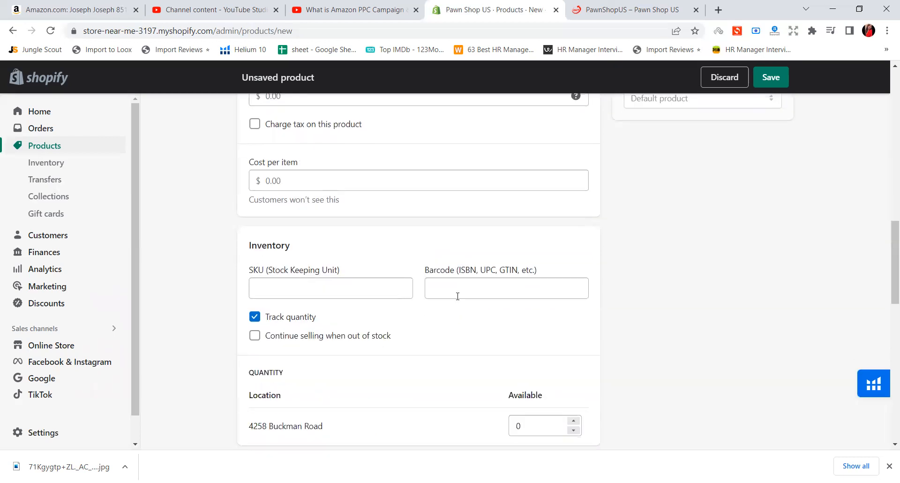
{"action": "left_click_drag", "start_coordinate": [248, 270], "coordinate": [300, 280]}
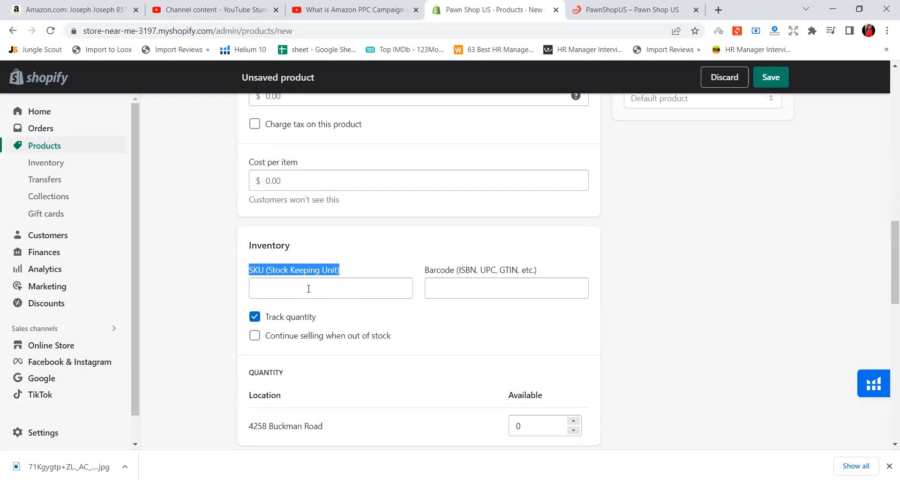
{"action": "scroll", "coordinate": [309, 287], "scroll_direction": "down", "scroll_amount": 1}
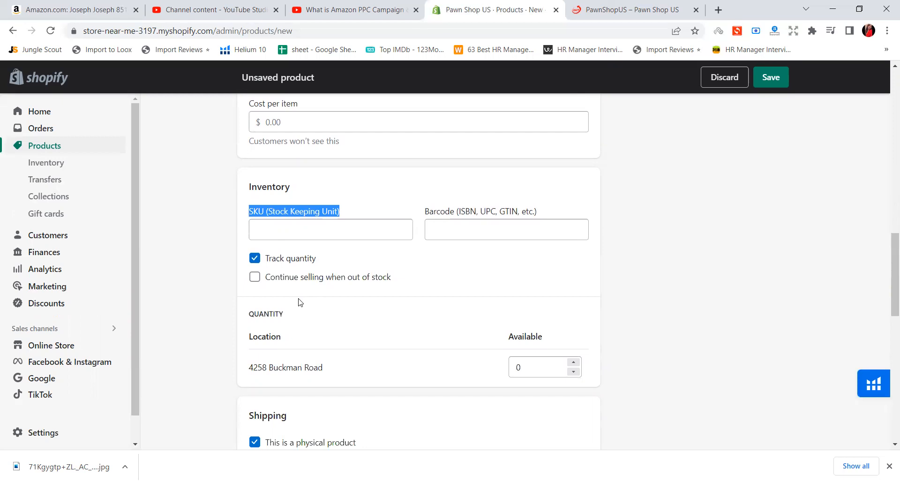
{"action": "scroll", "coordinate": [300, 300], "scroll_direction": "up", "scroll_amount": 9}
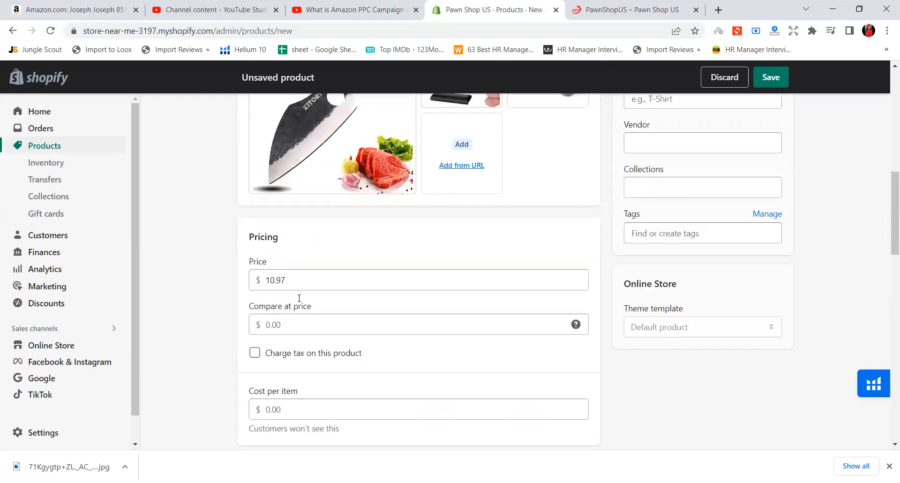
{"action": "scroll", "coordinate": [295, 291], "scroll_direction": "down", "scroll_amount": 1}
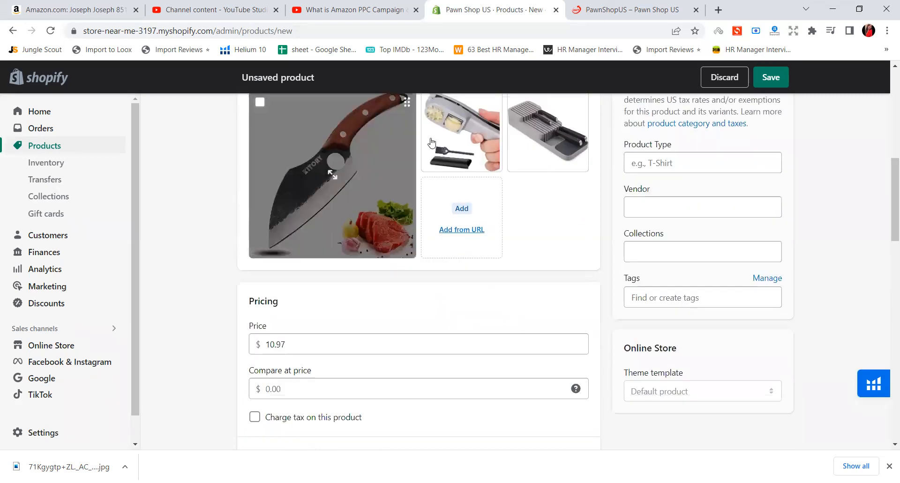
{"action": "scroll", "coordinate": [466, 182], "scroll_direction": "up", "scroll_amount": 1}
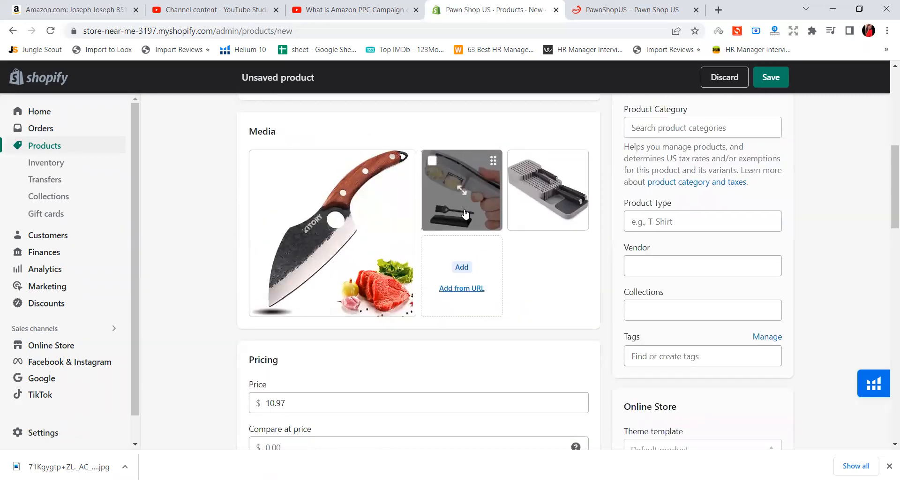
{"action": "scroll", "coordinate": [462, 208], "scroll_direction": "down", "scroll_amount": 7}
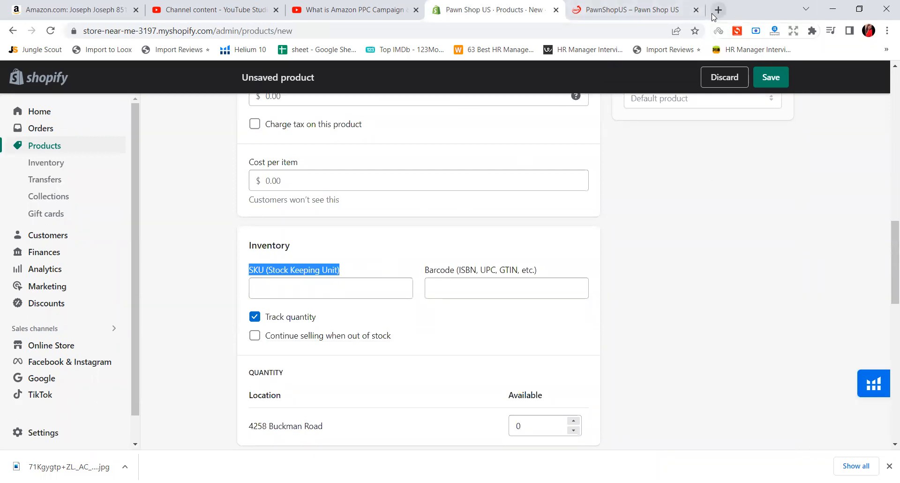
Try the SKU GarlicGrey23 for the product and clear the field again
{"action": "left_click", "coordinate": [368, 290]}
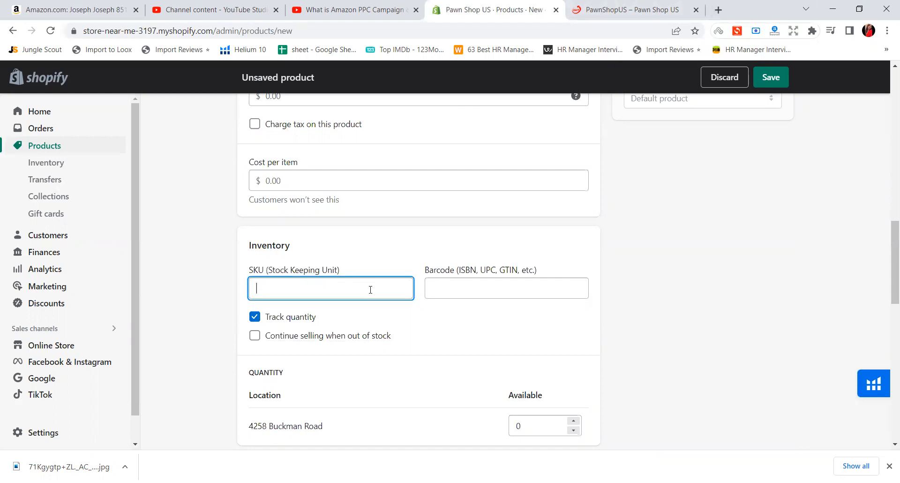
{"action": "type", "text": "Gar"}
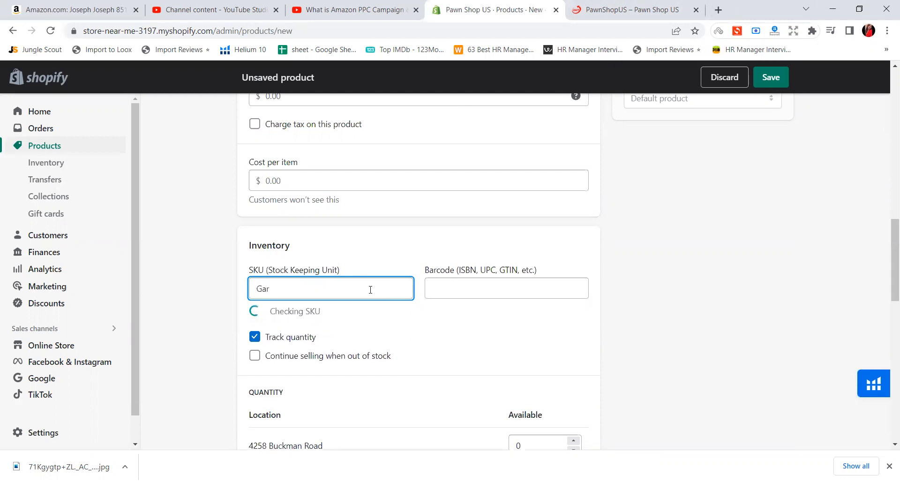
{"action": "type", "text": "lic"}
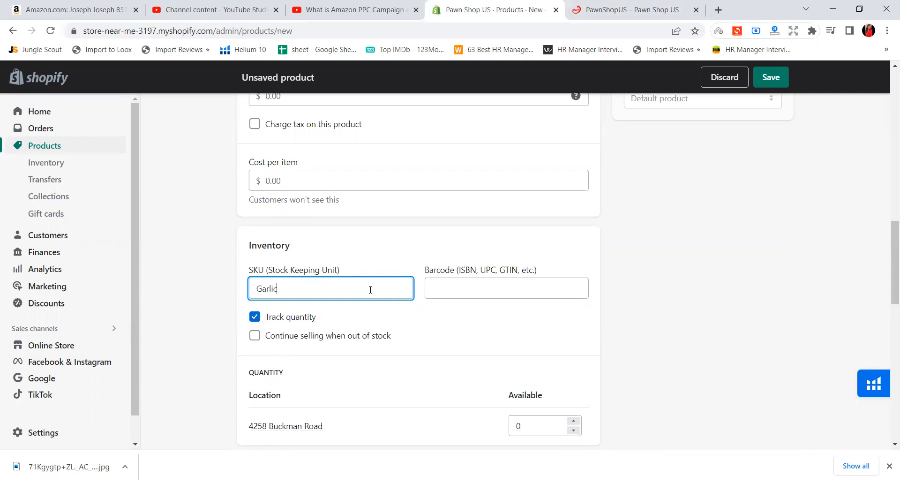
{"action": "type", "text": "Grey23S"}
{"action": "key", "text": "BackSpace"}
{"action": "key", "text": "ctrl+a"}
{"action": "key", "text": "BackSpace"}
Search the web for GS1 in a new browser tab and open the GS1 US page for getting barcodes
{"action": "left_click", "coordinate": [719, 10]}
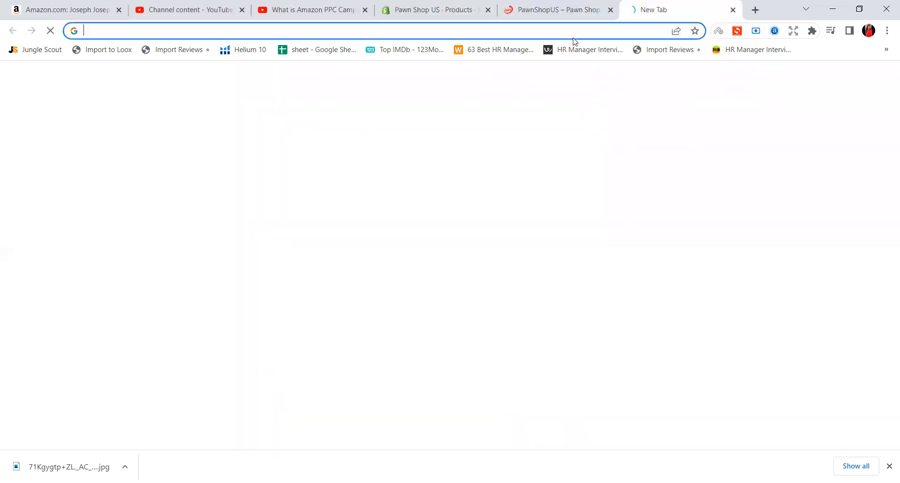
{"action": "type", "text": "Gs1"}
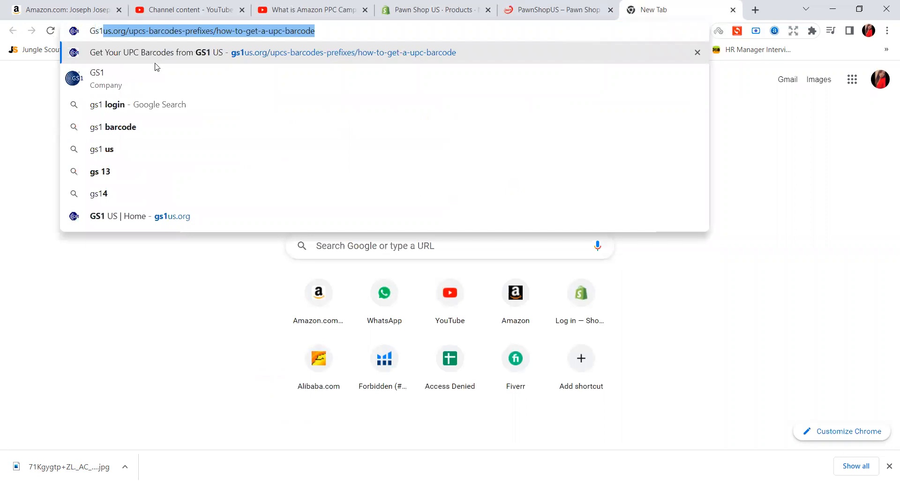
{"action": "left_click", "coordinate": [157, 76]}
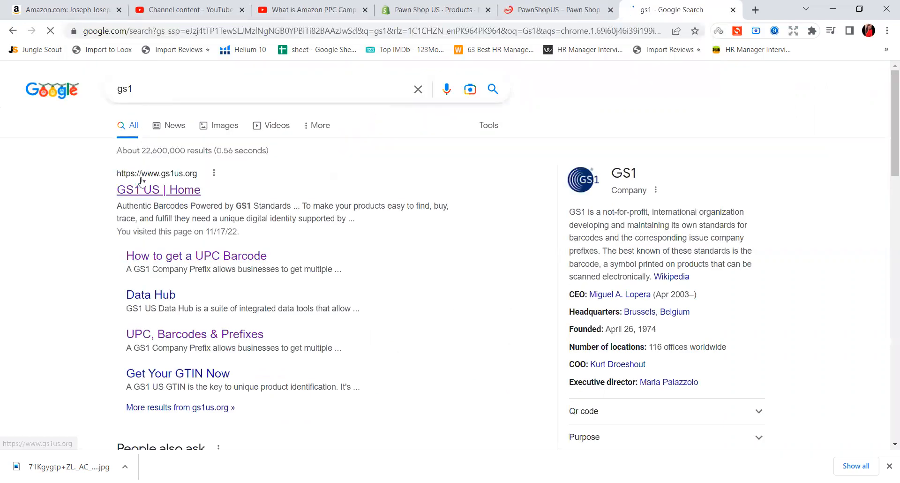
{"action": "left_click", "coordinate": [178, 192]}
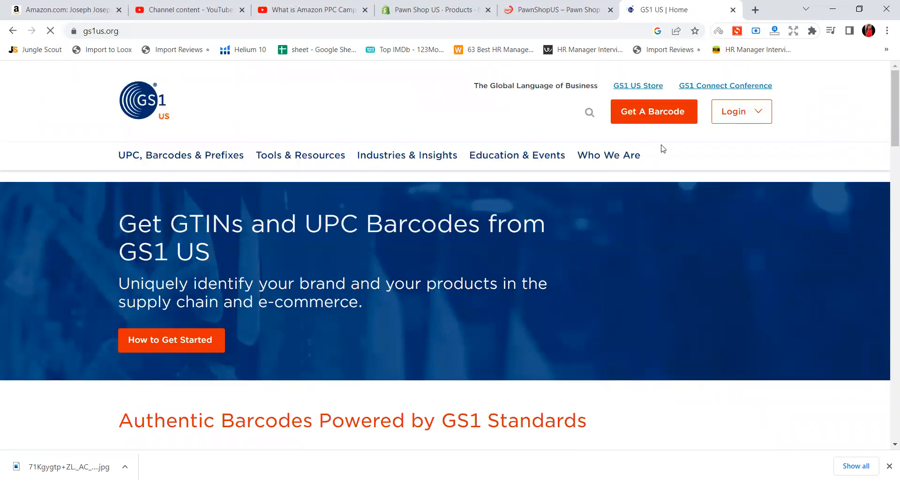
{"action": "left_click", "coordinate": [650, 123]}
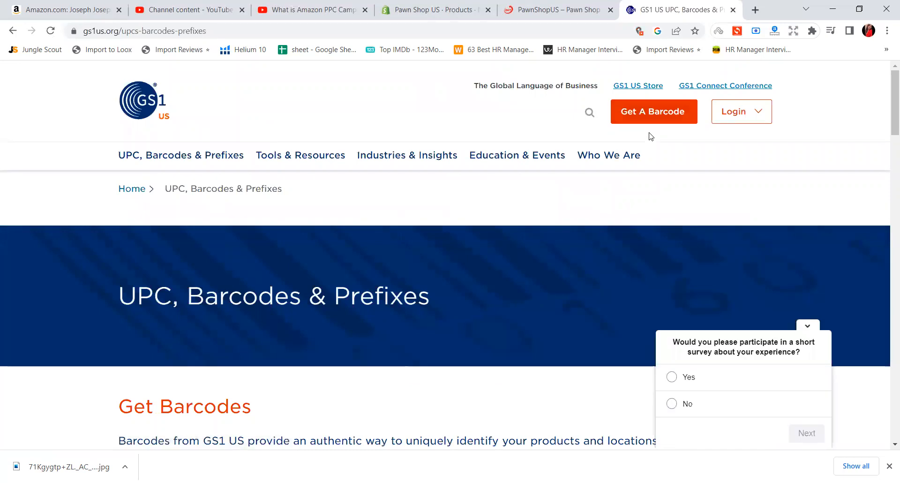
Compare the barcode offers on the GS1 US page and show the details of the GS1 US GTIN option
{"action": "scroll", "coordinate": [620, 249], "scroll_direction": "down", "scroll_amount": 4}
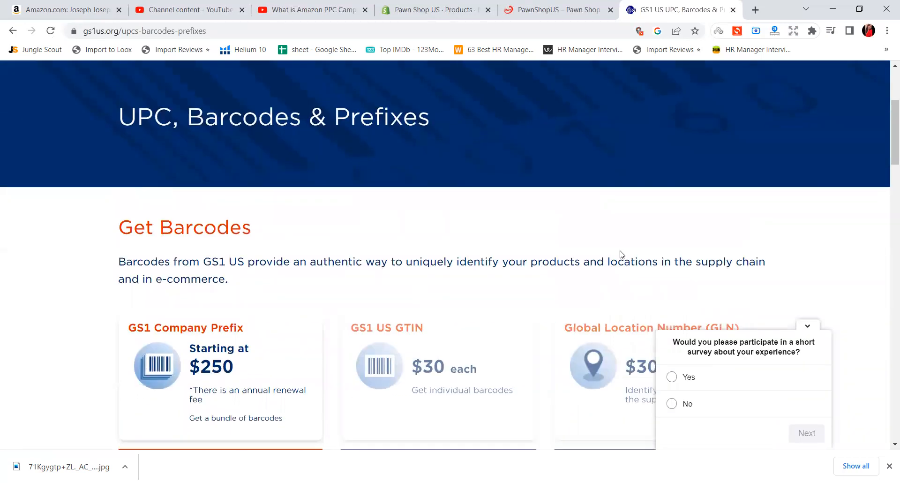
{"action": "scroll", "coordinate": [620, 253], "scroll_direction": "down", "scroll_amount": 4}
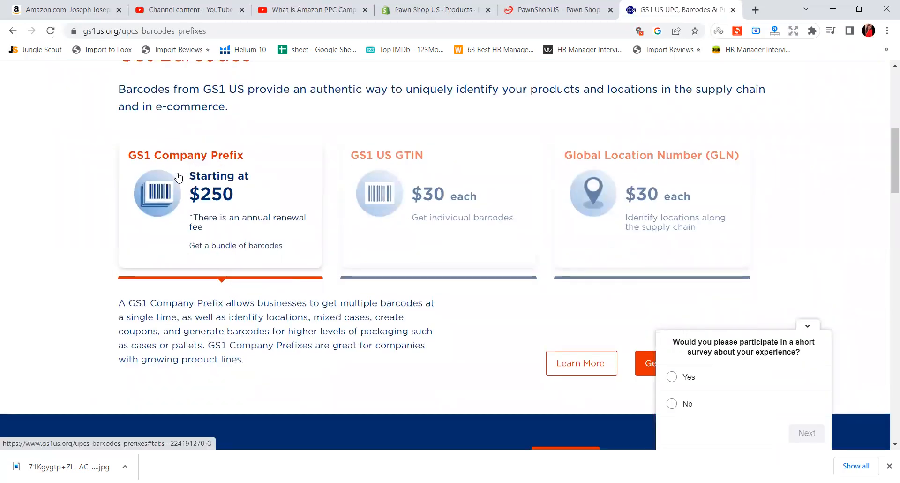
{"action": "scroll", "coordinate": [277, 211], "scroll_direction": "down", "scroll_amount": 3}
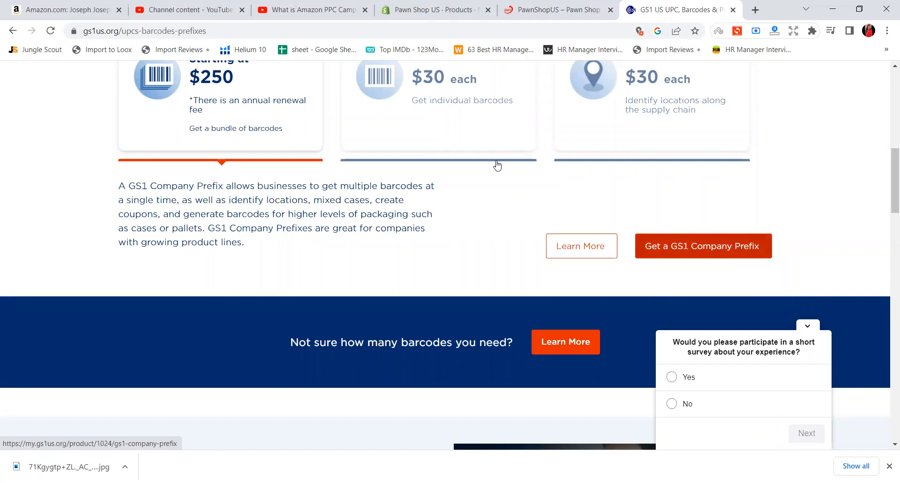
{"action": "scroll", "coordinate": [219, 142], "scroll_direction": "up", "scroll_amount": 4}
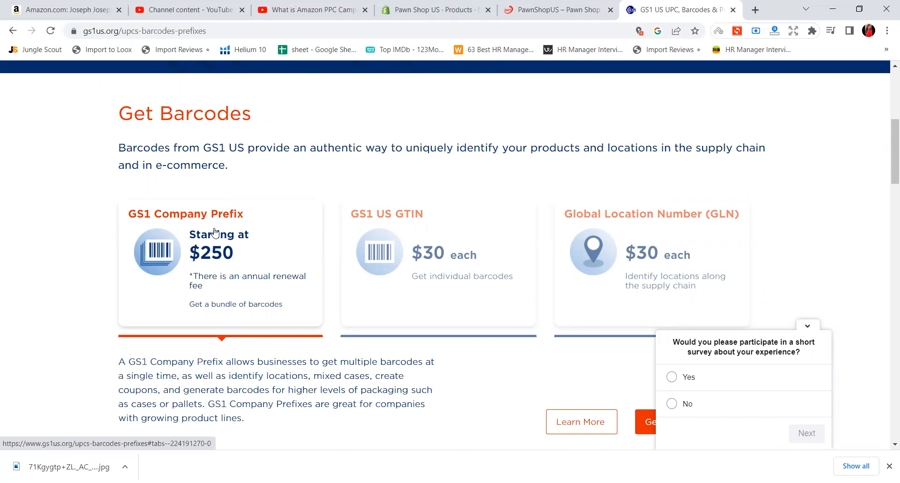
{"action": "left_click", "coordinate": [396, 261]}
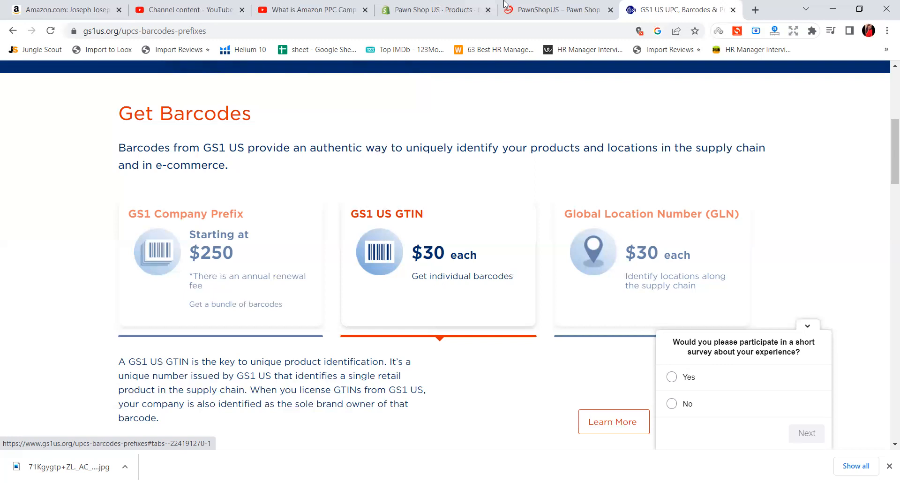
Return to the unsaved Shopify product, review its images and pricing, and go to the empty Barcode field
{"action": "left_click", "coordinate": [417, 9]}
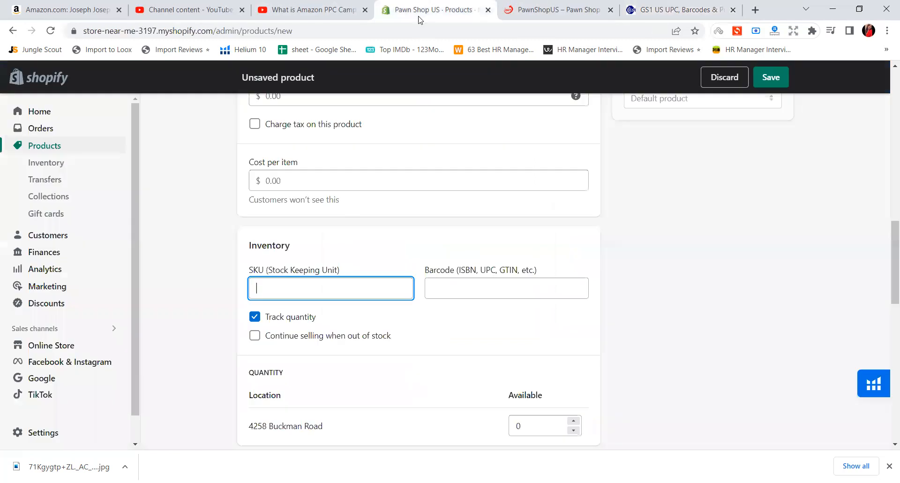
{"action": "scroll", "coordinate": [411, 164], "scroll_direction": "up", "scroll_amount": 7}
{"action": "scroll", "coordinate": [412, 164], "scroll_direction": "up", "scroll_amount": 2}
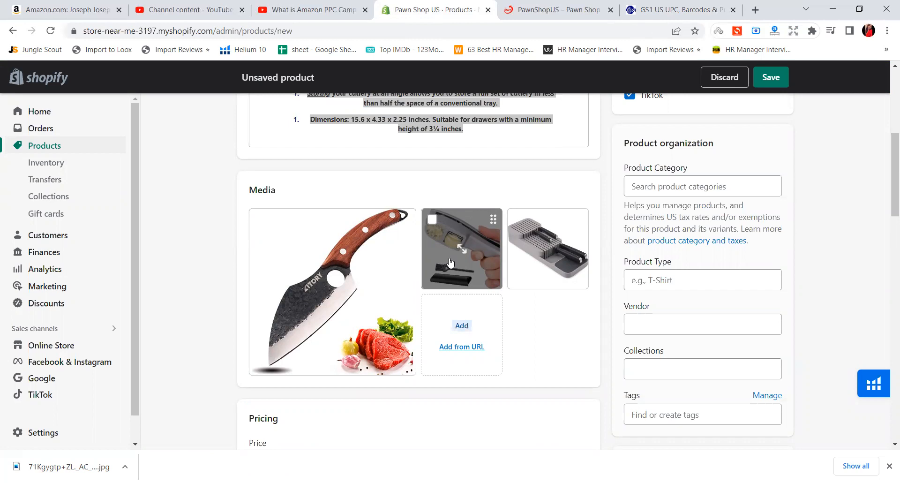
{"action": "scroll", "coordinate": [450, 261], "scroll_direction": "down", "scroll_amount": 1}
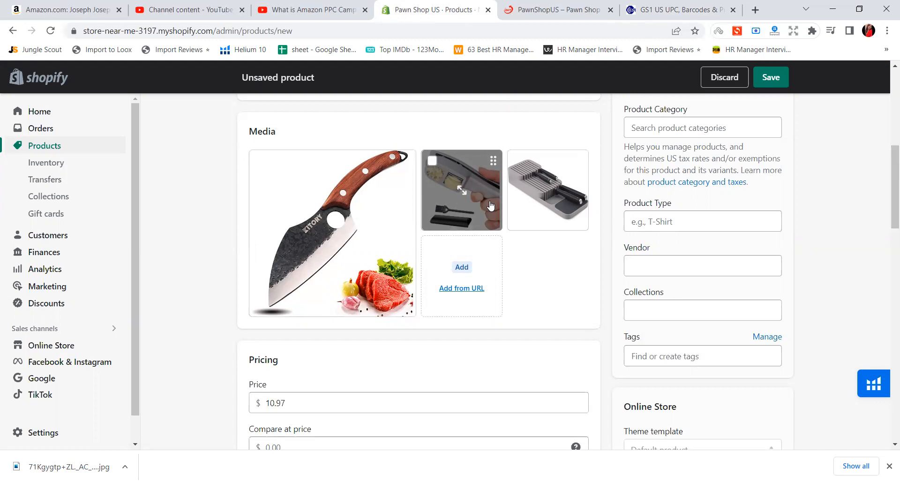
{"action": "scroll", "coordinate": [475, 209], "scroll_direction": "down", "scroll_amount": 5}
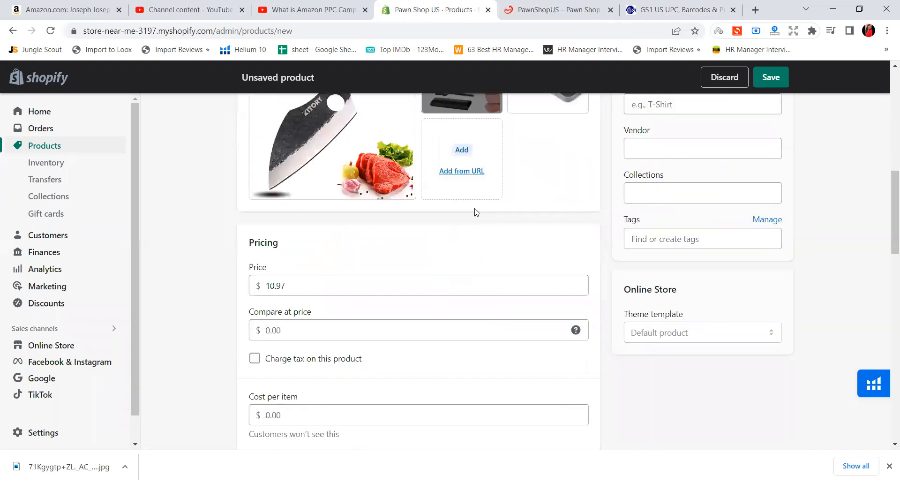
{"action": "scroll", "coordinate": [474, 211], "scroll_direction": "down", "scroll_amount": 3}
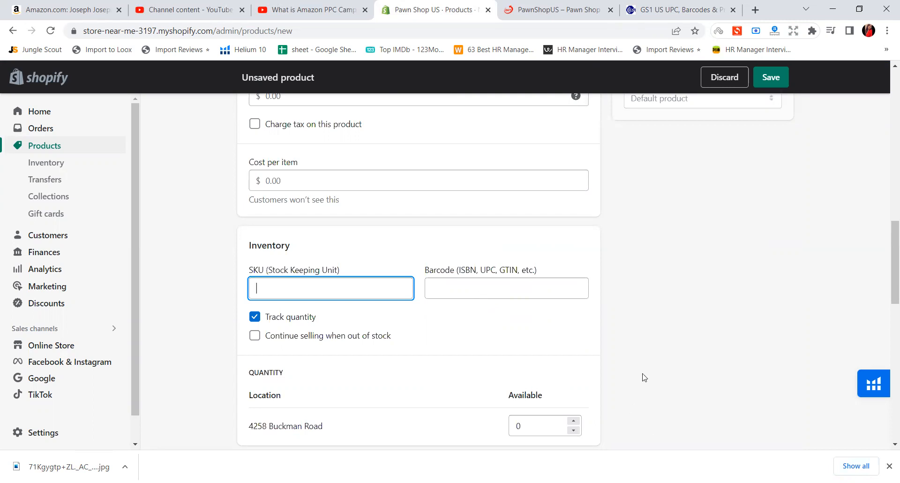
{"action": "left_click", "coordinate": [518, 288]}
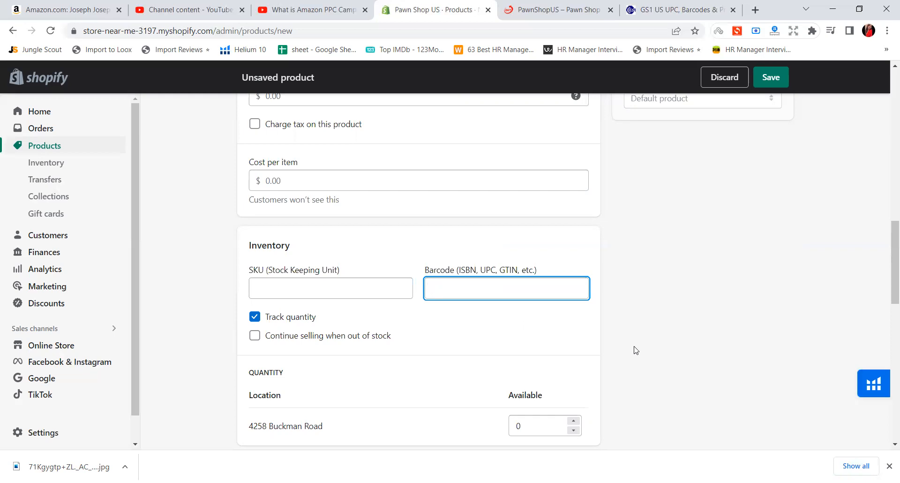
Toggle quantity tracking off and on, leave it enabled, and allow the product to continue selling when out of stock
{"action": "scroll", "coordinate": [628, 342], "scroll_direction": "down", "scroll_amount": 3}
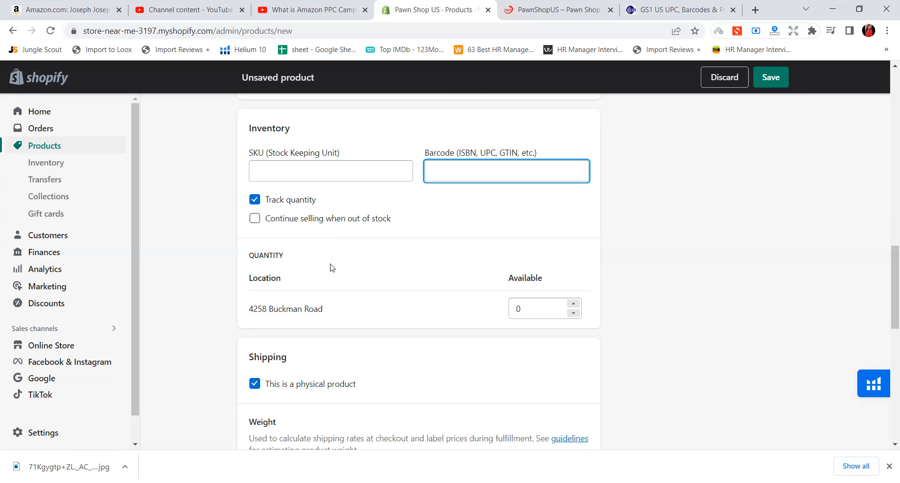
{"action": "left_click", "coordinate": [285, 202]}
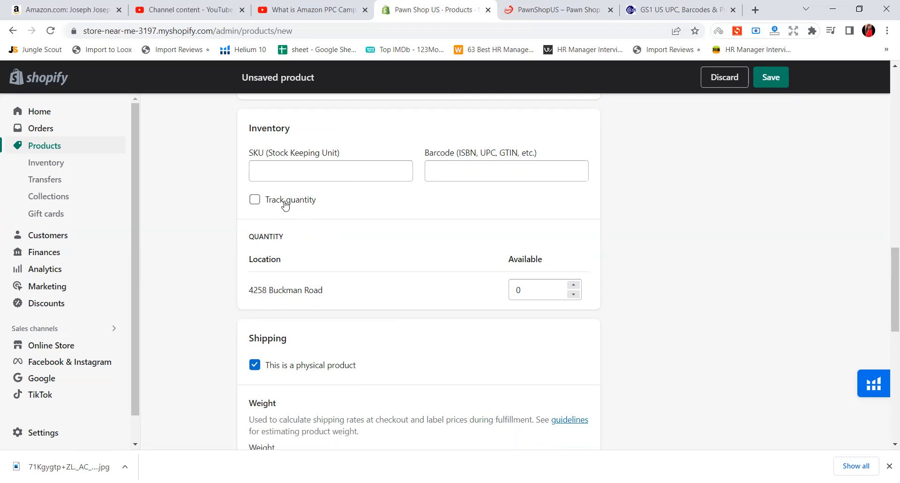
{"action": "left_click", "coordinate": [285, 205]}
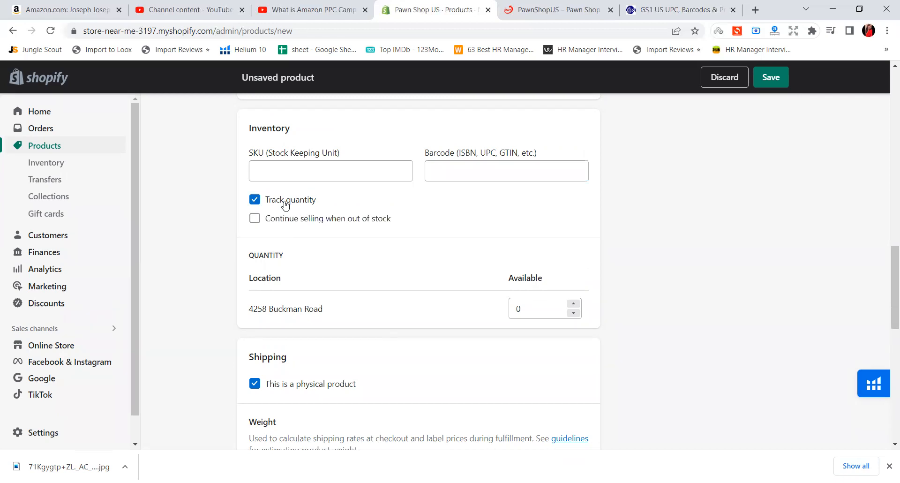
{"action": "left_click", "coordinate": [285, 204]}
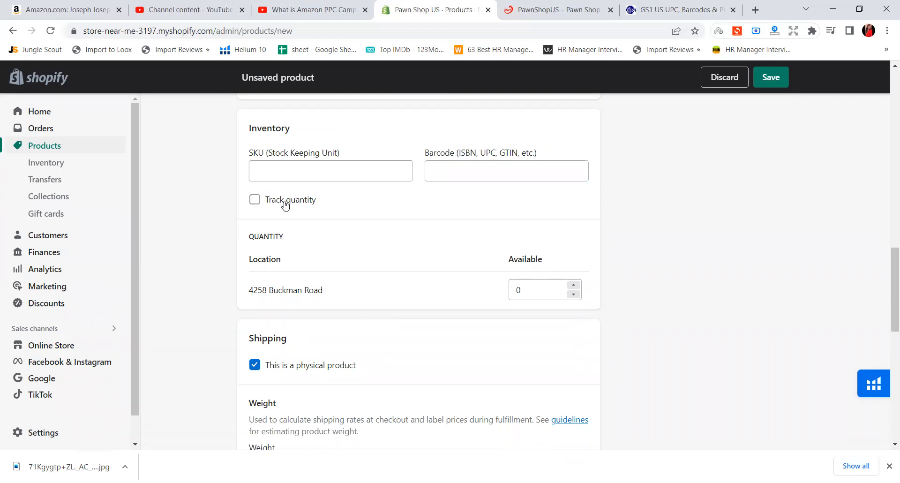
{"action": "left_click", "coordinate": [285, 205]}
{"action": "left_click", "coordinate": [287, 224]}
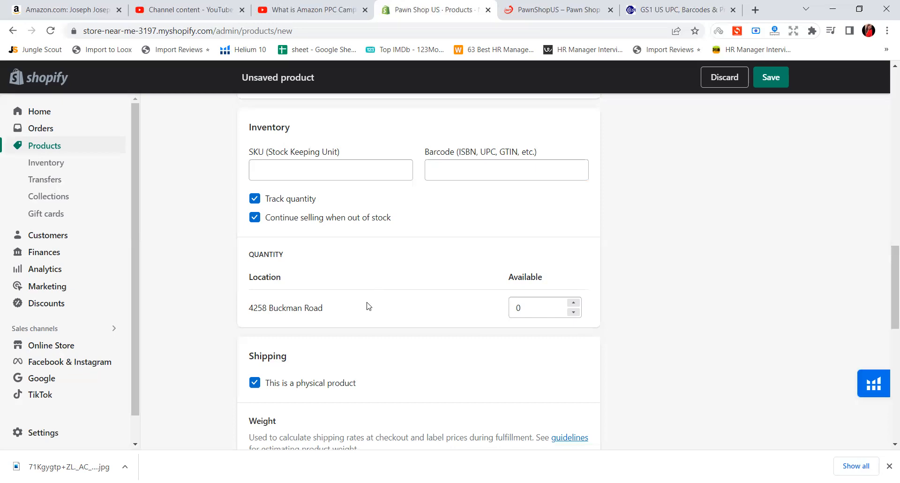
Try raising the available quantity at the stock location in single-unit increments
{"action": "scroll", "coordinate": [367, 306], "scroll_direction": "down", "scroll_amount": 1}
{"action": "left_click_drag", "start_coordinate": [324, 251], "coordinate": [249, 259]}
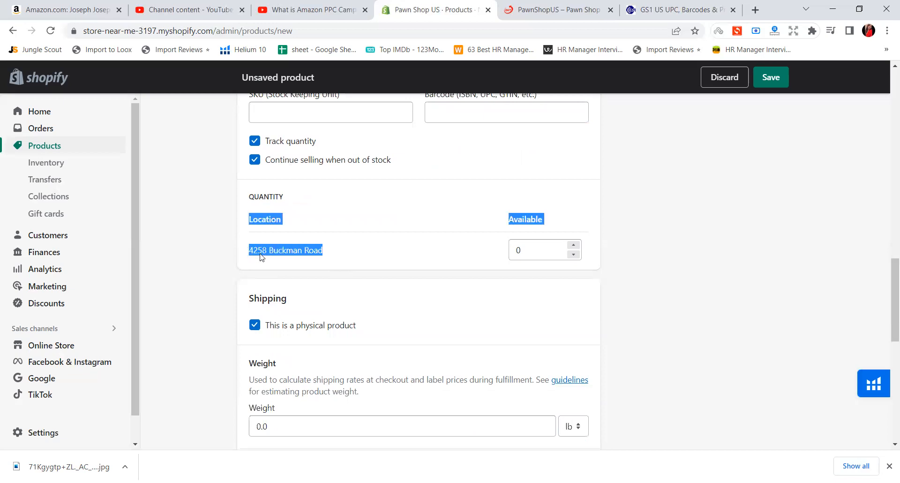
{"action": "left_click", "coordinate": [277, 254]}
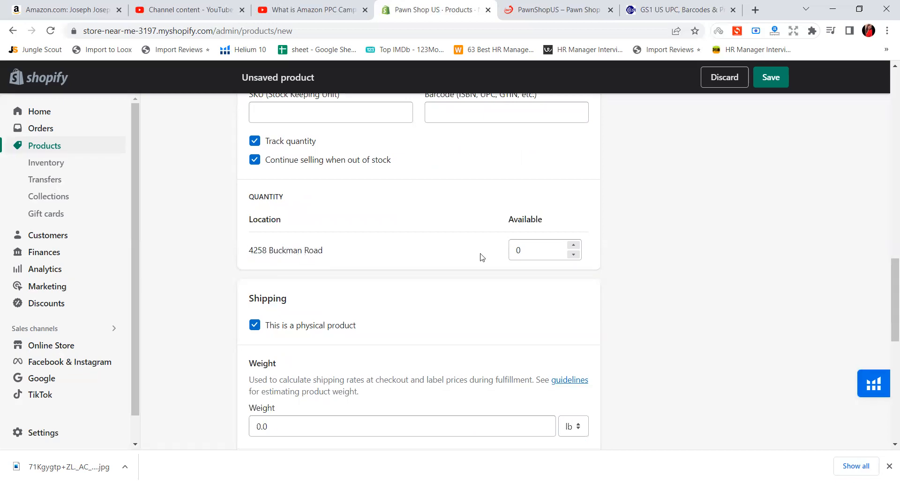
{"action": "left_click", "coordinate": [574, 245]}
{"action": "left_click", "coordinate": [575, 245]}
{"action": "left_click", "coordinate": [574, 246]}
{"action": "left_click", "coordinate": [575, 246]}
{"action": "left_click", "coordinate": [574, 246]}
{"action": "left_click", "coordinate": [574, 245]}
{"action": "left_click", "coordinate": [574, 245]}
{"action": "left_click", "coordinate": [575, 246]}
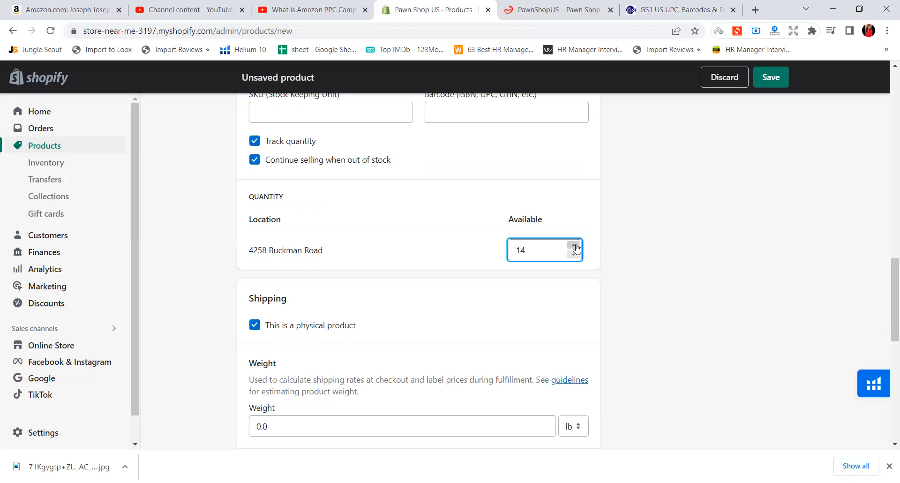
{"action": "left_click", "coordinate": [574, 245]}
{"action": "left_click", "coordinate": [574, 245]}
{"action": "left_click", "coordinate": [575, 245]}
{"action": "left_click", "coordinate": [574, 245]}
Try an available quantity of 2000 for the stock location and empty the field again
{"action": "left_click_drag", "start_coordinate": [555, 250], "coordinate": [513, 254]}
{"action": "key", "text": "BackSpace"}
{"action": "type", "text": "2000"}
{"action": "key", "text": "BackSpace"}
{"action": "key", "text": "BackSpace"}
{"action": "key", "text": "BackSpace"}
{"action": "key", "text": "BackSpace"}
{"action": "left_click", "coordinate": [717, 263]}
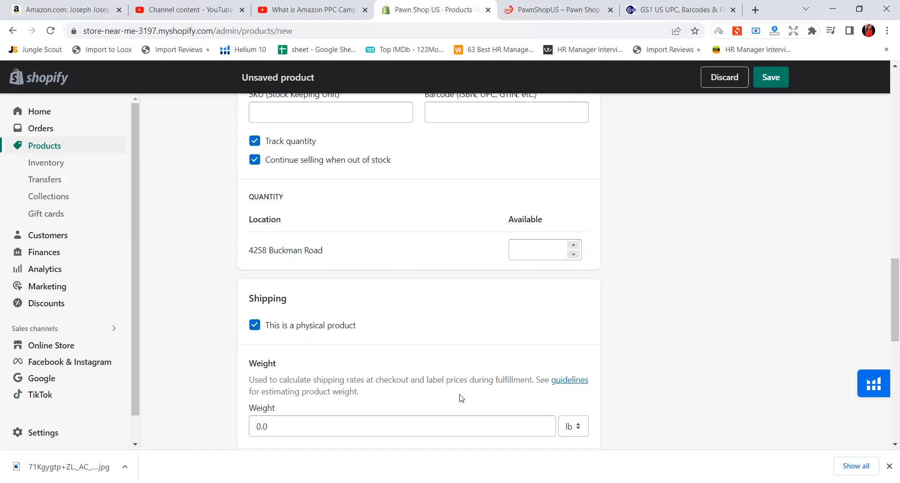
Turn off the physical product setting in the Shipping section and turn it back on
{"action": "scroll", "coordinate": [461, 398], "scroll_direction": "down", "scroll_amount": 4}
{"action": "scroll", "coordinate": [462, 395], "scroll_direction": "up", "scroll_amount": 1}
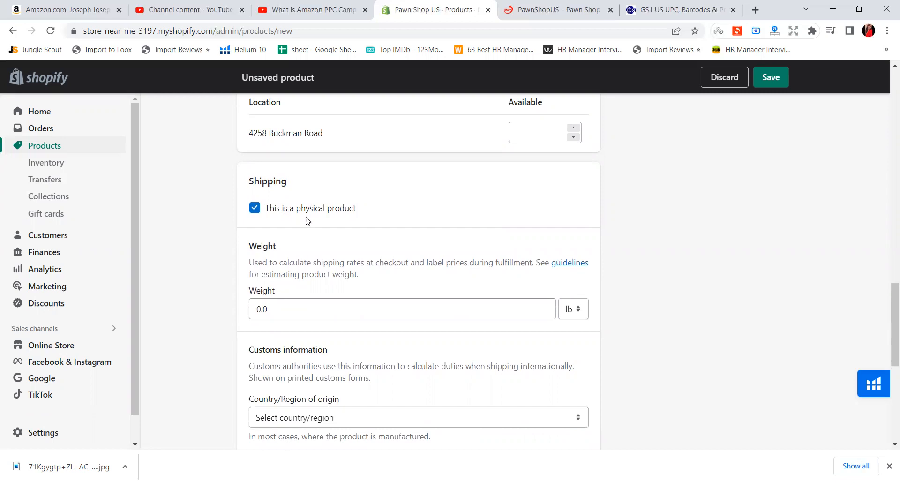
{"action": "left_click", "coordinate": [331, 215]}
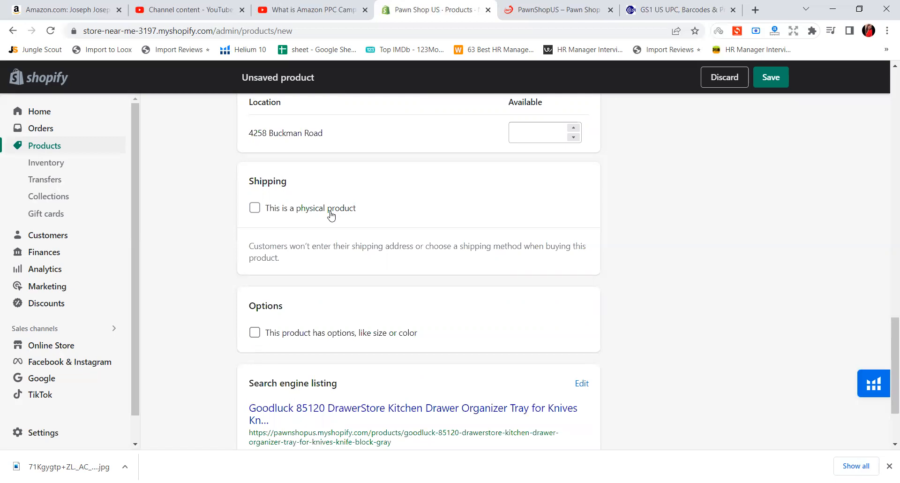
{"action": "left_click", "coordinate": [331, 216]}
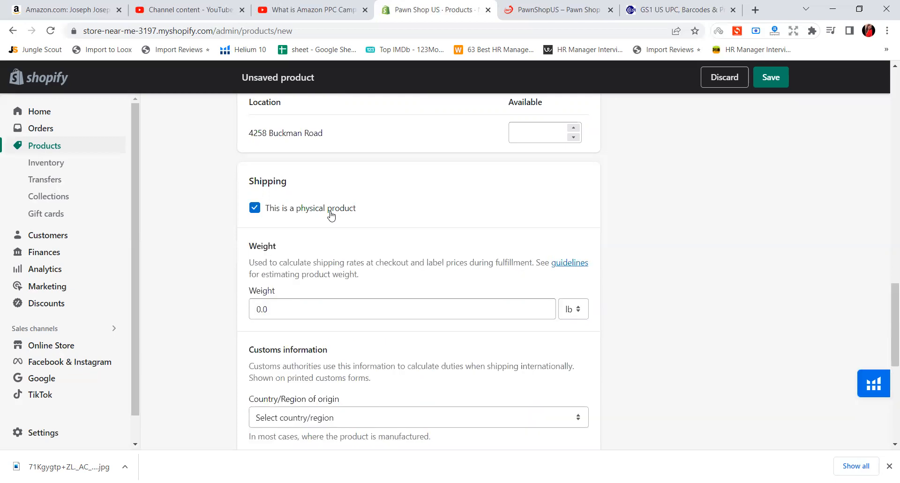
Switch to the knife organizer's Amazon listing and copy the numeric item weight from its specifications
{"action": "scroll", "coordinate": [315, 241], "scroll_direction": "down", "scroll_amount": 1}
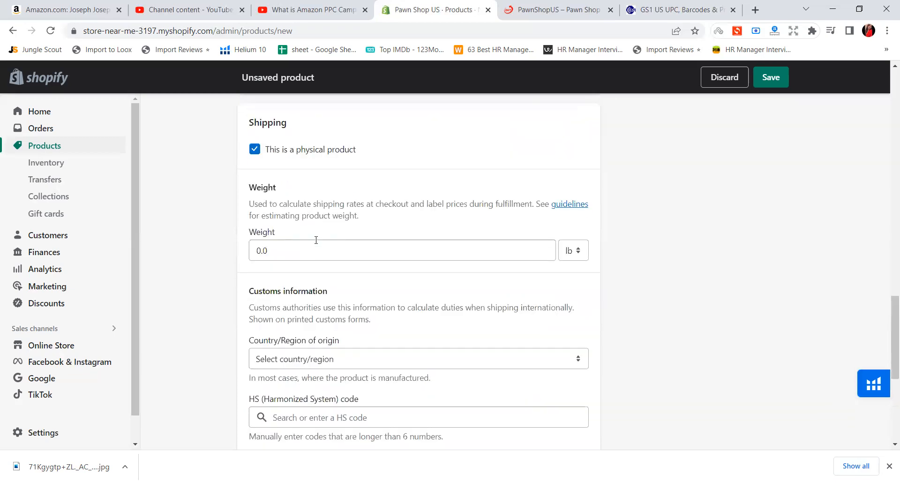
{"action": "scroll", "coordinate": [315, 241], "scroll_direction": "up", "scroll_amount": 10}
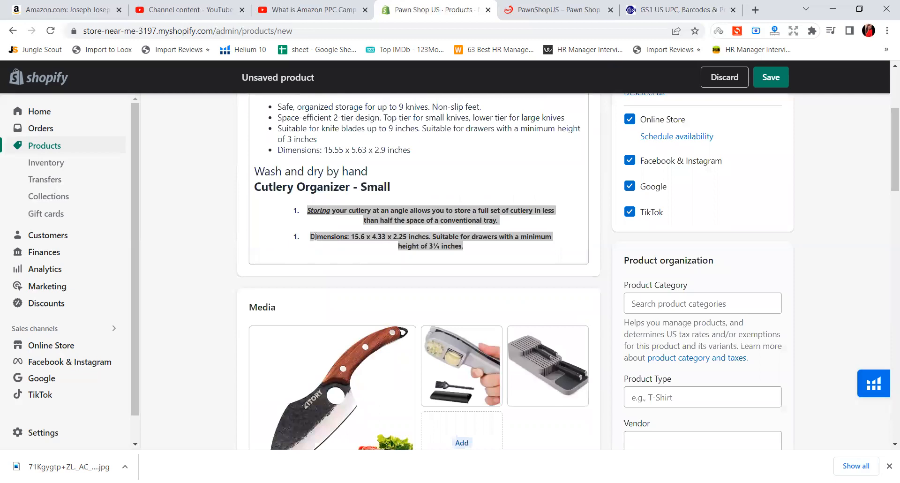
{"action": "scroll", "coordinate": [314, 241], "scroll_direction": "down", "scroll_amount": 9}
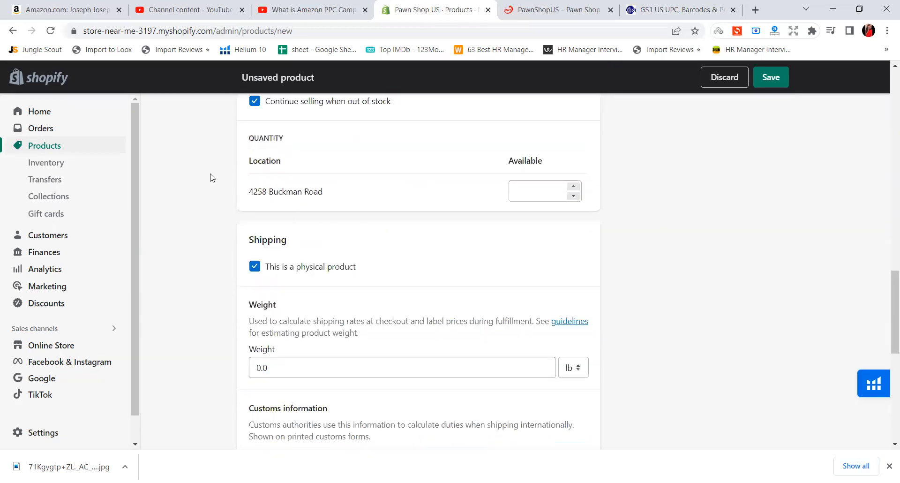
{"action": "left_click", "coordinate": [100, 6]}
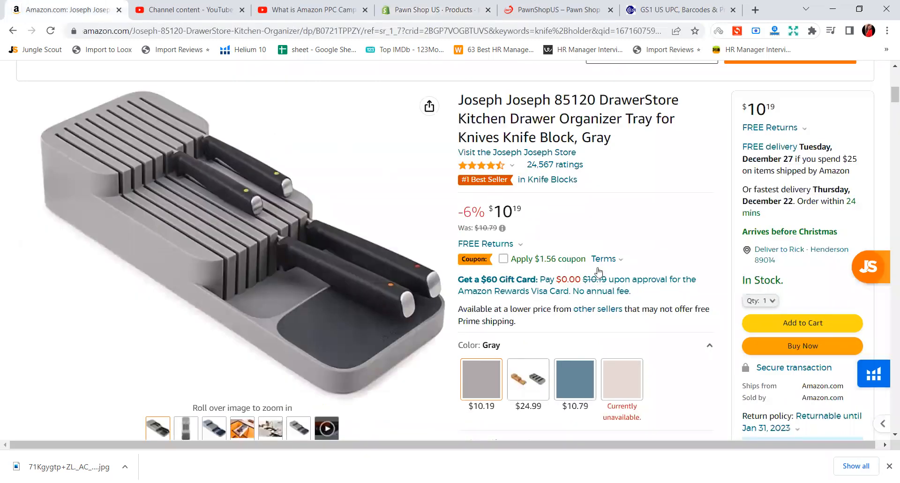
{"action": "scroll", "coordinate": [659, 327], "scroll_direction": "down", "scroll_amount": 1}
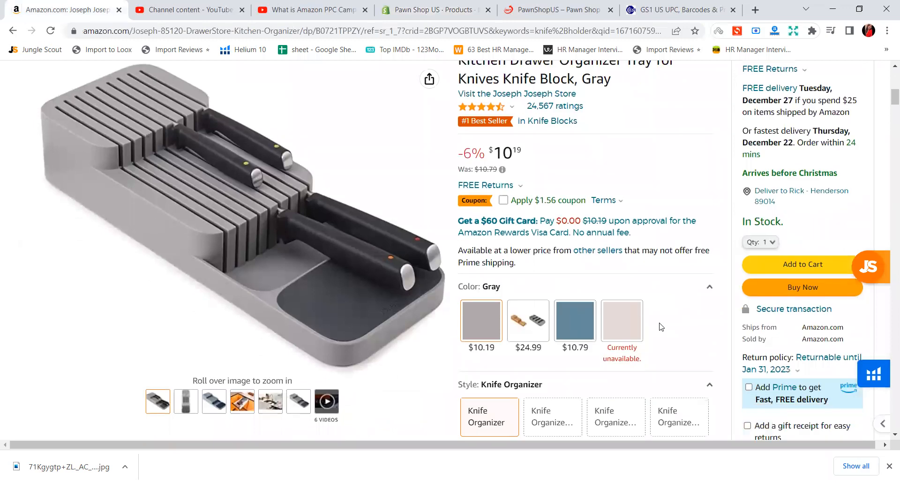
{"action": "scroll", "coordinate": [658, 323], "scroll_direction": "down", "scroll_amount": 3}
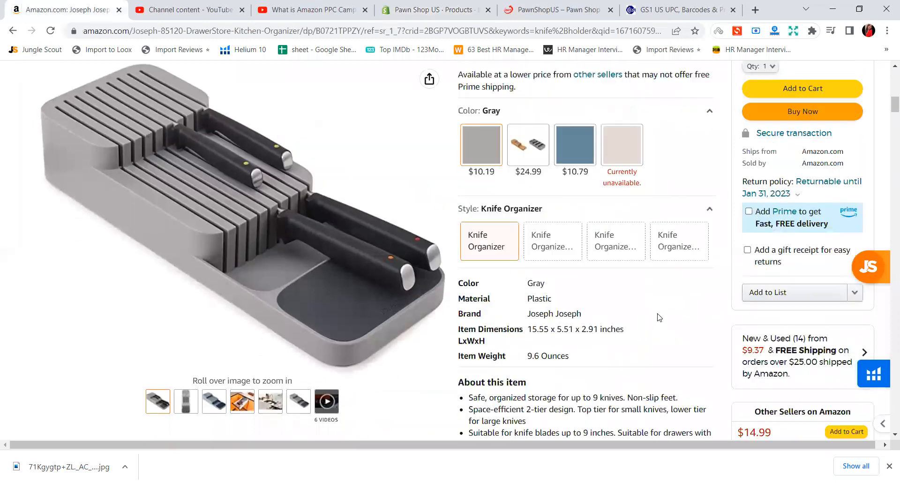
{"action": "double_click", "coordinate": [533, 357]}
{"action": "right_click", "coordinate": [534, 357]}
{"action": "left_click", "coordinate": [553, 364]}
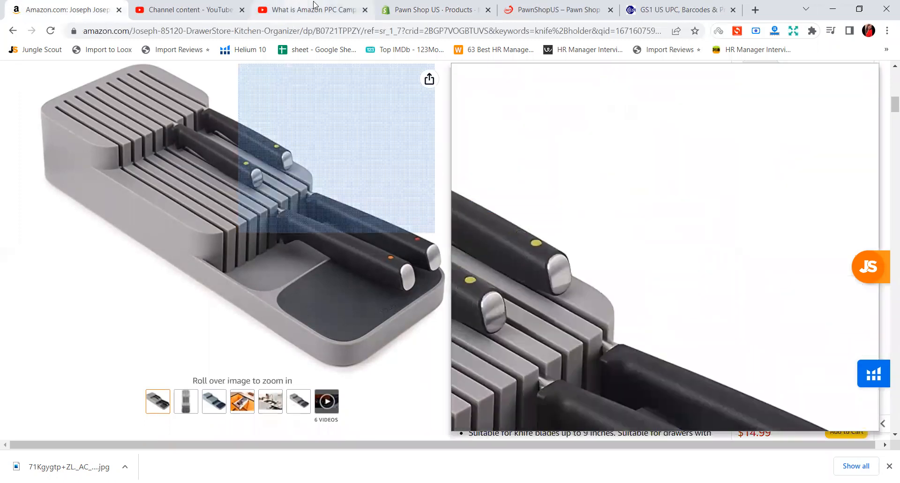
Return to the unsaved Shopify product and set its shipping weight to 9.6 oz
{"action": "left_click", "coordinate": [429, 6]}
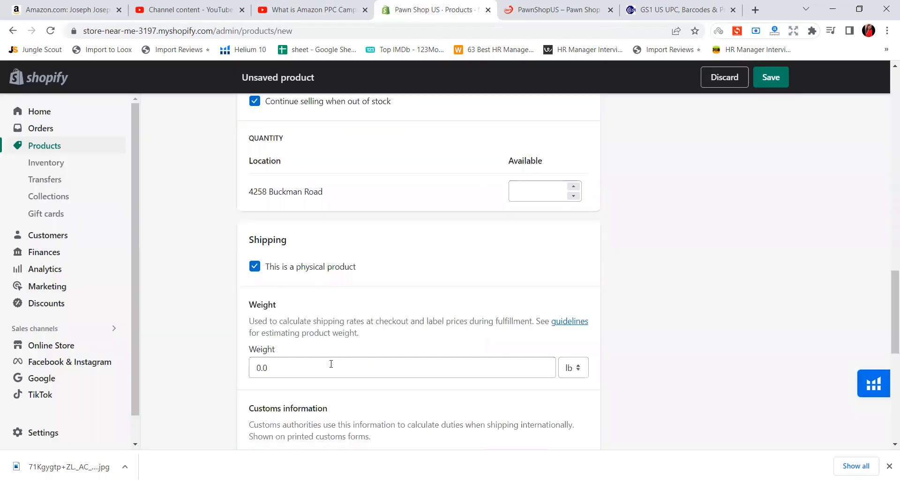
{"action": "left_click", "coordinate": [576, 365]}
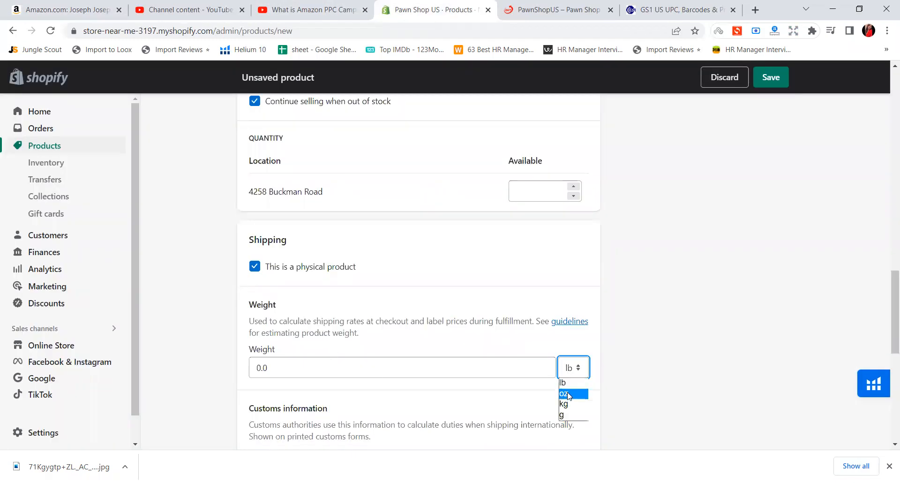
{"action": "left_click", "coordinate": [64, 6]}
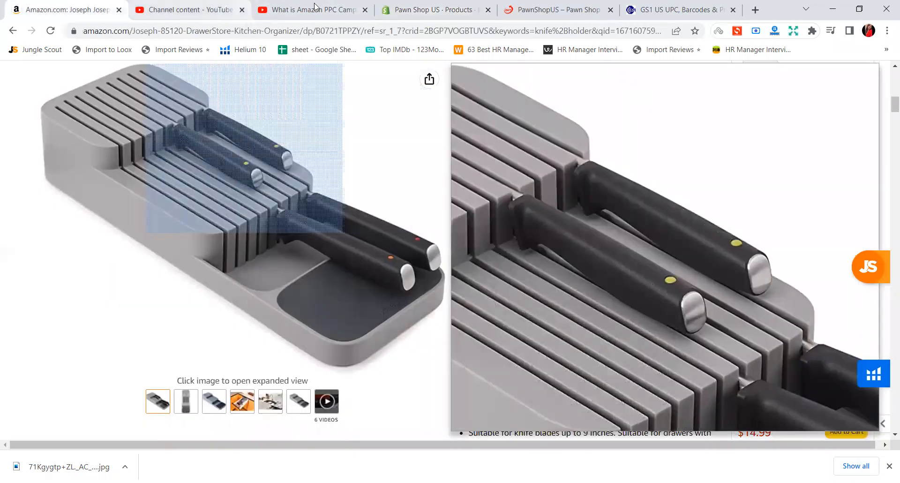
{"action": "left_click", "coordinate": [548, 6]}
{"action": "left_click", "coordinate": [436, 10]}
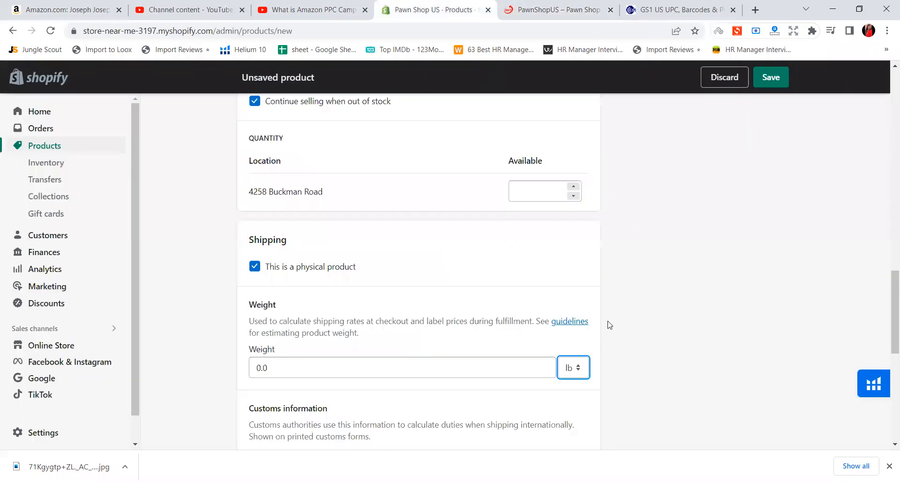
{"action": "left_click", "coordinate": [571, 373]}
{"action": "left_click", "coordinate": [567, 393]}
{"action": "left_click", "coordinate": [305, 364]}
{"action": "key", "text": "BackSpace"}
{"action": "key", "text": "BackSpace"}
{"action": "key", "text": "BackSpace"}
{"action": "type", "text": "9.6"}
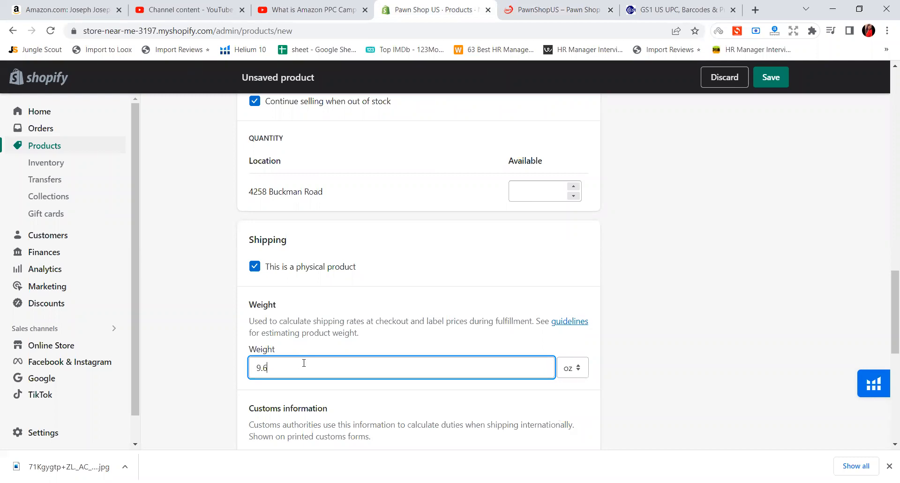
Set the country/region of origin in the customs information to U.S. Outlying Islands
{"action": "scroll", "coordinate": [362, 415], "scroll_direction": "down", "scroll_amount": 2}
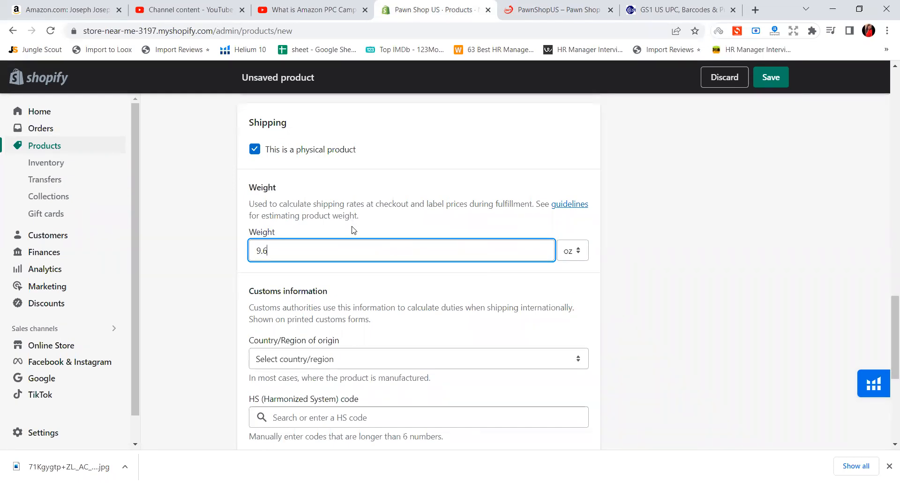
{"action": "scroll", "coordinate": [367, 301], "scroll_direction": "down", "scroll_amount": 1}
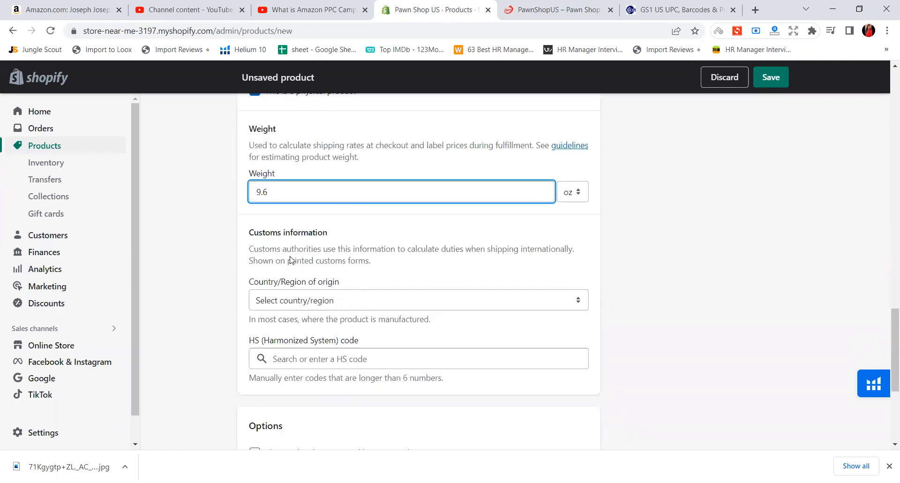
{"action": "left_click_drag", "start_coordinate": [249, 249], "coordinate": [432, 260]}
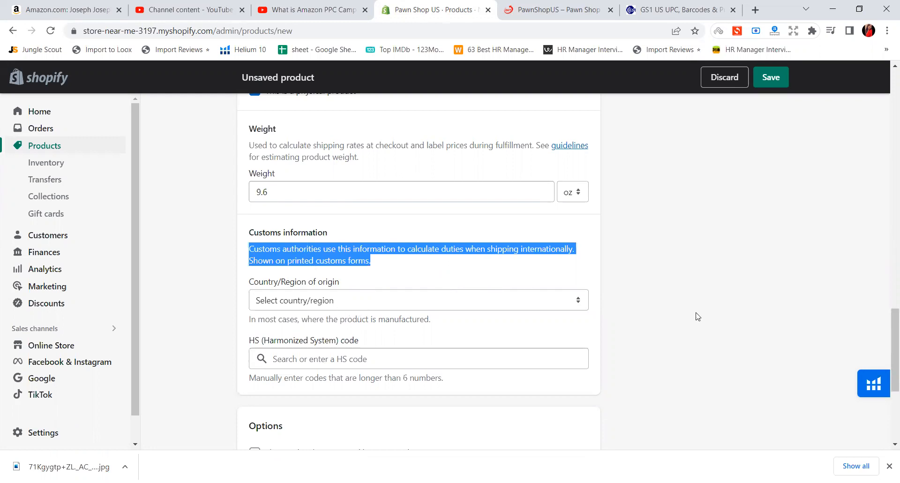
{"action": "left_click", "coordinate": [669, 319]}
{"action": "scroll", "coordinate": [487, 351], "scroll_direction": "down", "scroll_amount": 1}
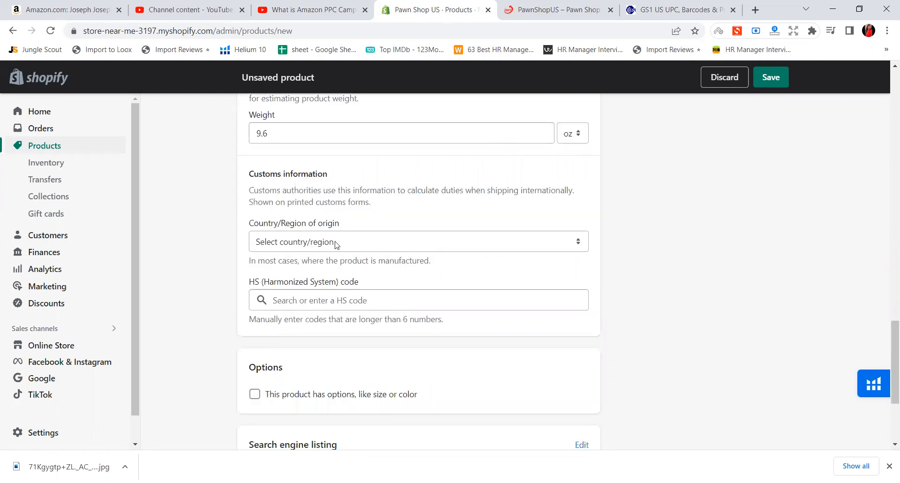
{"action": "left_click", "coordinate": [336, 245]}
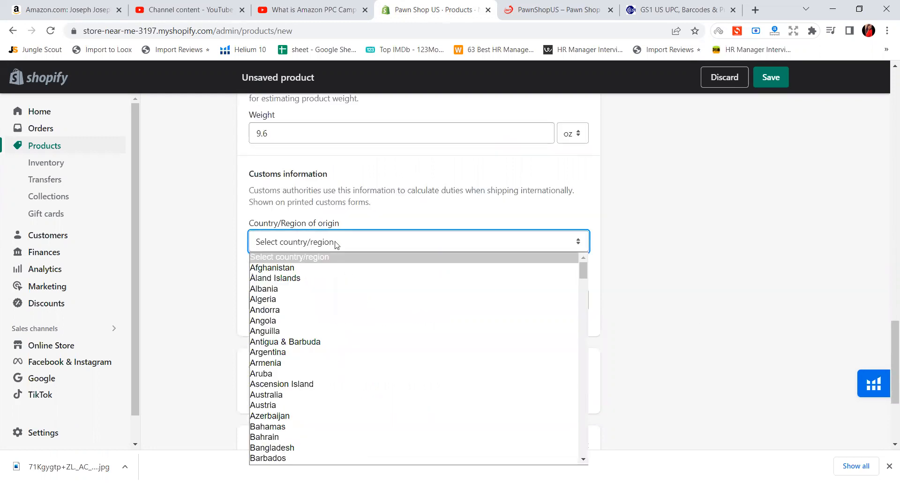
{"action": "scroll", "coordinate": [389, 318], "scroll_direction": "down", "scroll_amount": 5}
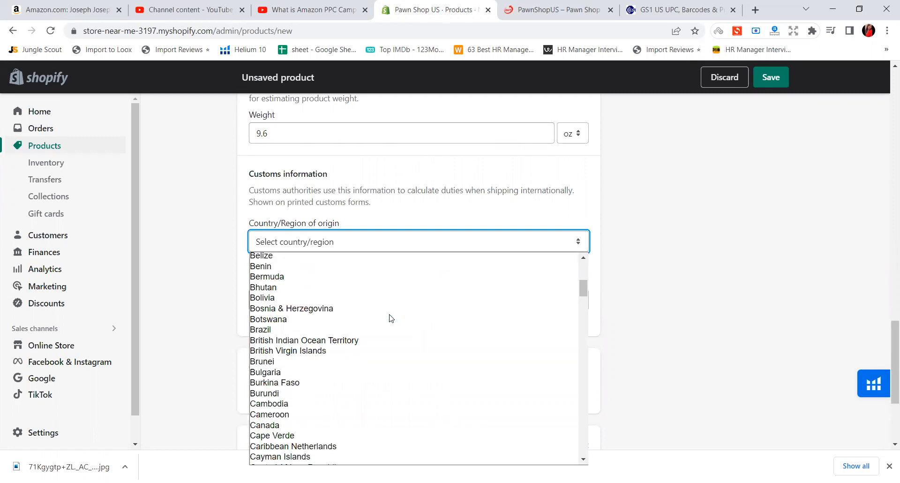
{"action": "scroll", "coordinate": [367, 317], "scroll_direction": "down", "scroll_amount": 20}
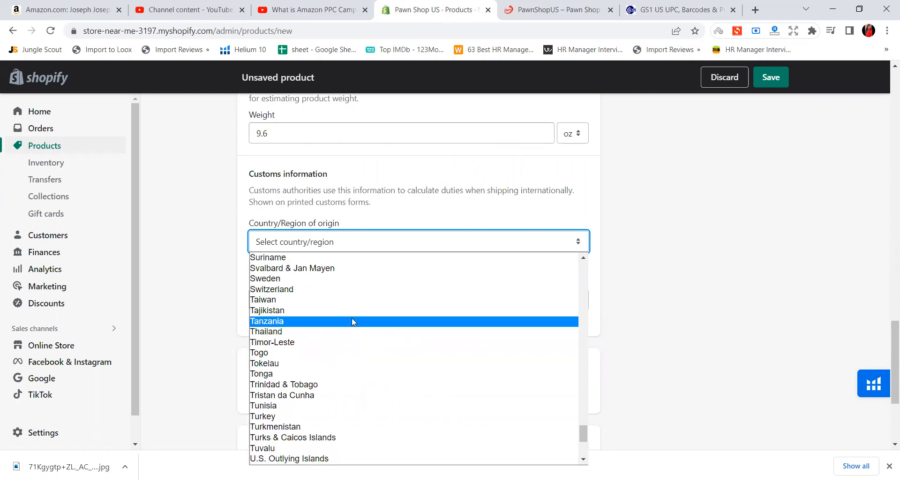
{"action": "key", "text": "u"}
{"action": "left_click", "coordinate": [697, 291]}
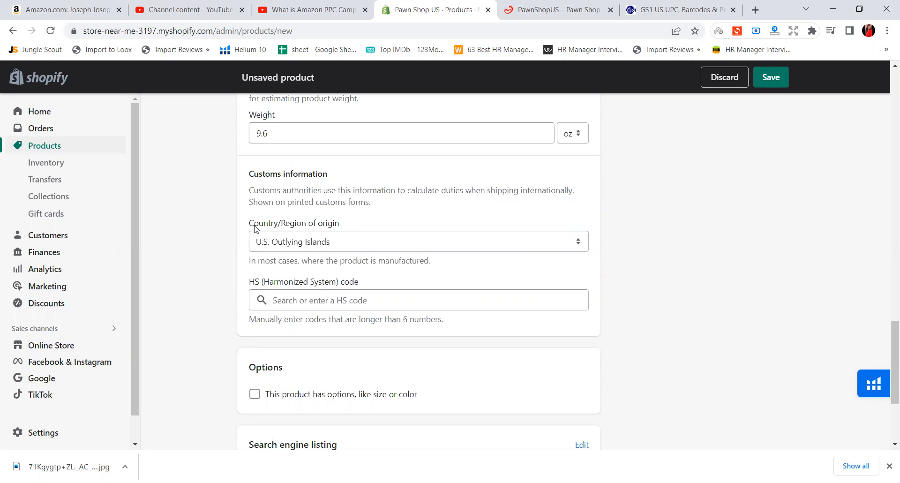
Review the country/region of origin and HS (Harmonized System) code fields in the customs information
{"action": "left_click_drag", "start_coordinate": [251, 225], "coordinate": [342, 228]}
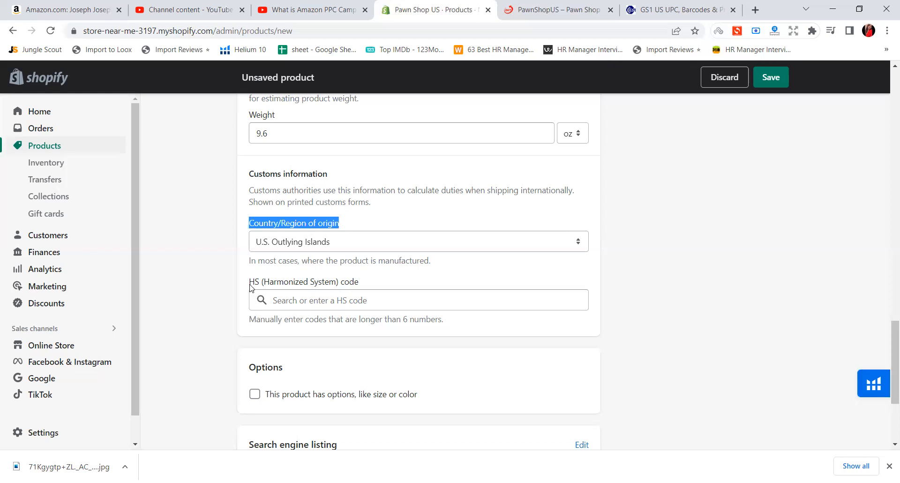
{"action": "left_click", "coordinate": [277, 286]}
{"action": "left_click_drag", "start_coordinate": [248, 282], "coordinate": [359, 283]}
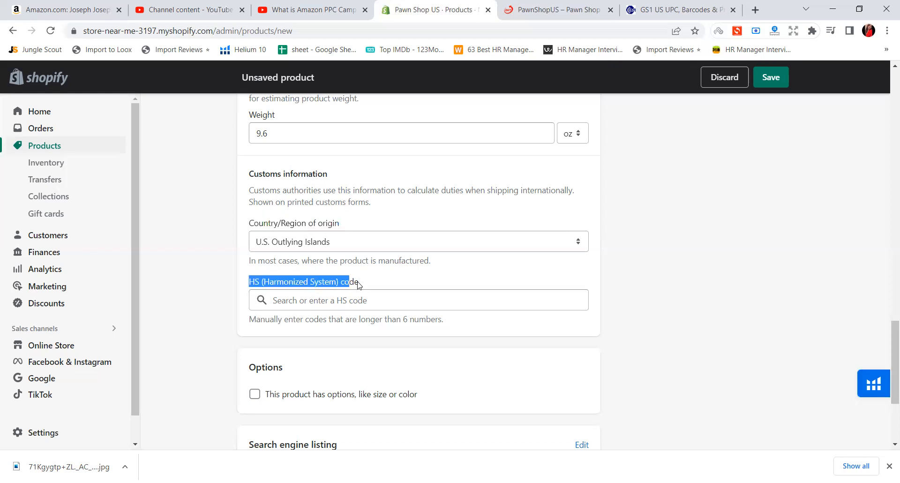
{"action": "left_click", "coordinate": [765, 321]}
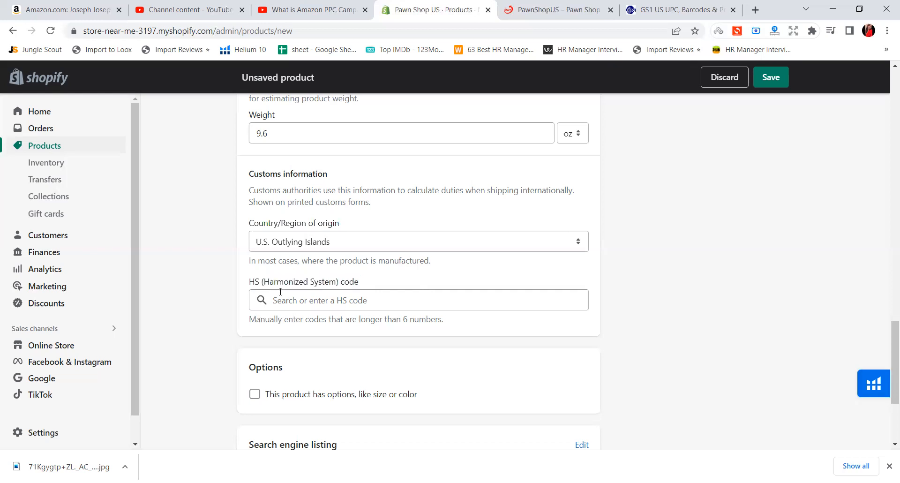
Enable options such as size or color for the product and bring the new option's fields into view
{"action": "scroll", "coordinate": [636, 302], "scroll_direction": "down", "scroll_amount": 3}
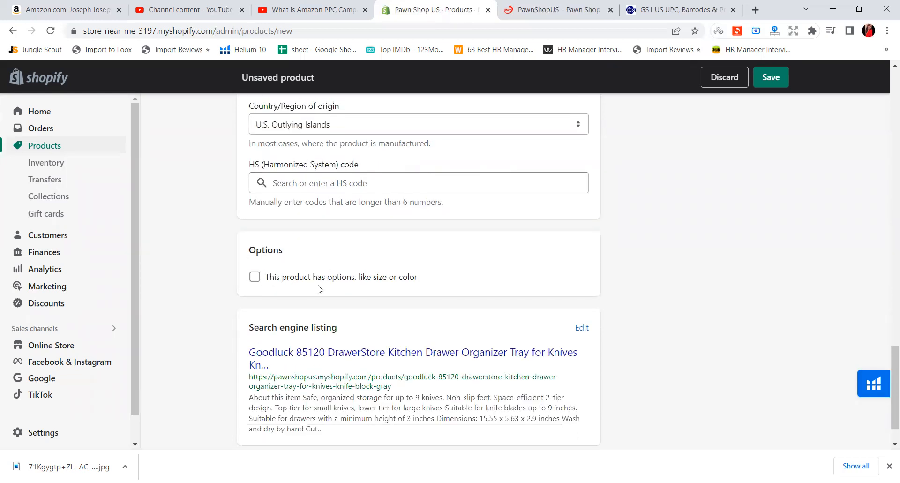
{"action": "left_click", "coordinate": [338, 283]}
{"action": "scroll", "coordinate": [338, 283], "scroll_direction": "down", "scroll_amount": 5}
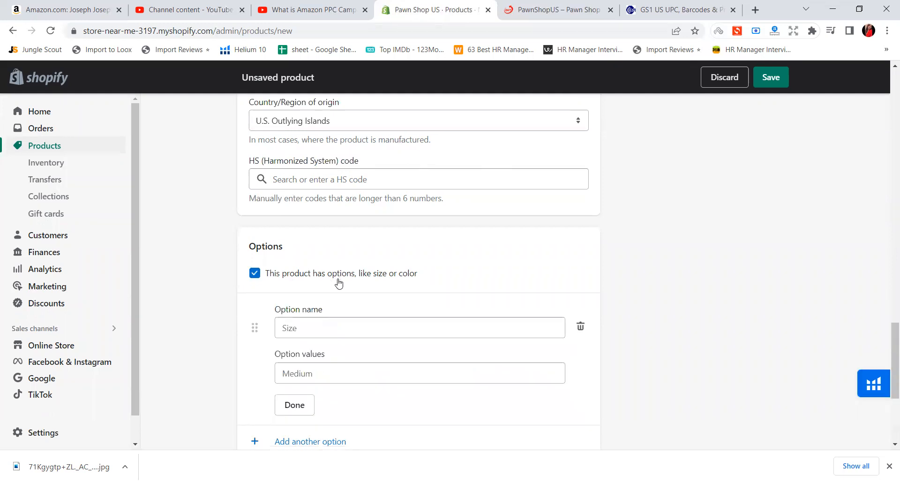
{"action": "scroll", "coordinate": [338, 282], "scroll_direction": "up", "scroll_amount": 1}
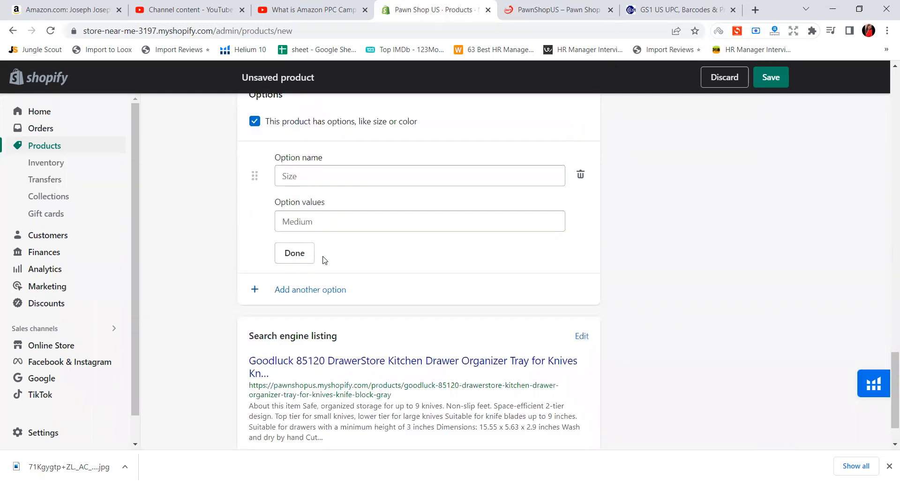
{"action": "scroll", "coordinate": [304, 175], "scroll_direction": "up", "scroll_amount": 1}
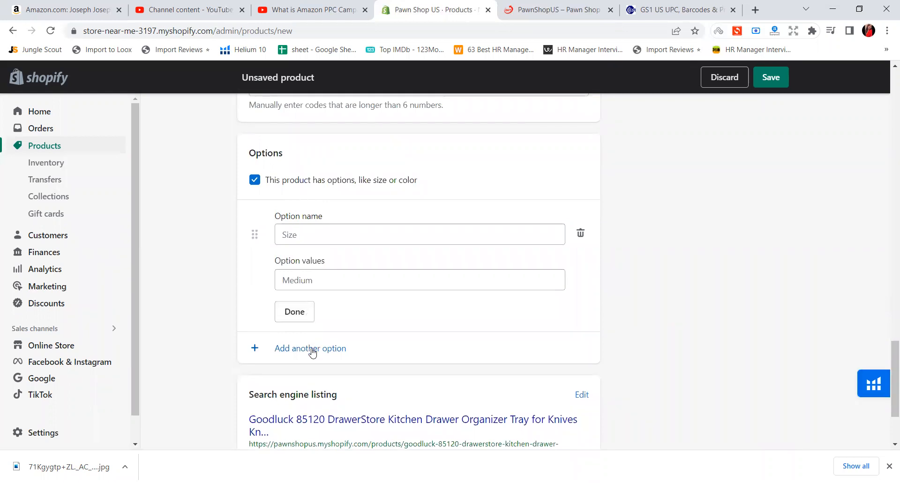
Define a product option named Color with the value Grey
{"action": "left_click", "coordinate": [317, 238]}
{"action": "left_click", "coordinate": [304, 285]}
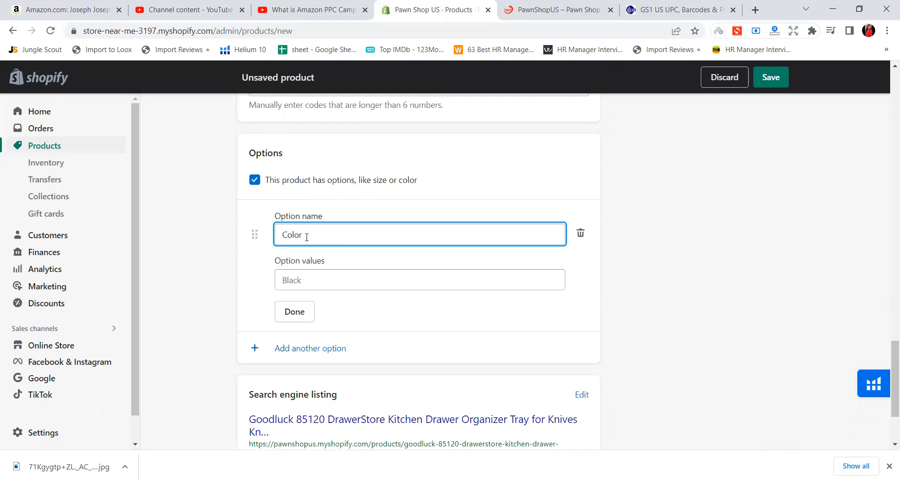
{"action": "left_click", "coordinate": [323, 285]}
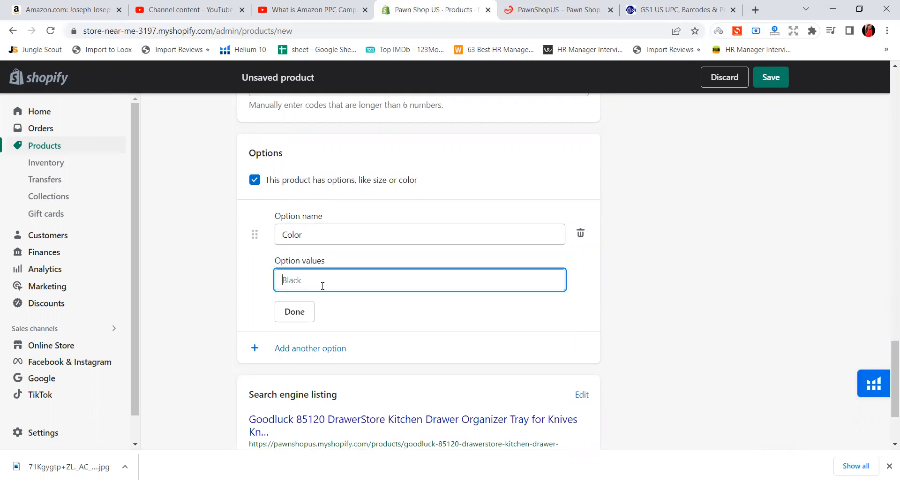
{"action": "type", "text": "Grey"}
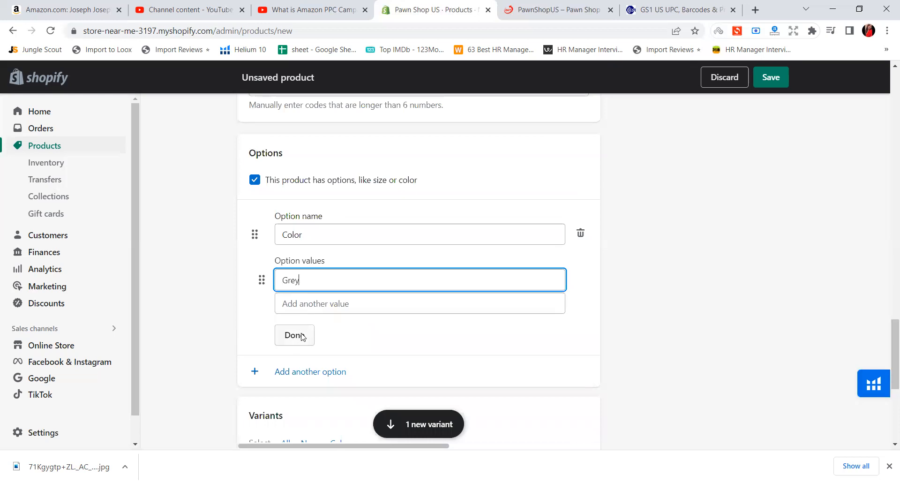
{"action": "left_click", "coordinate": [301, 336]}
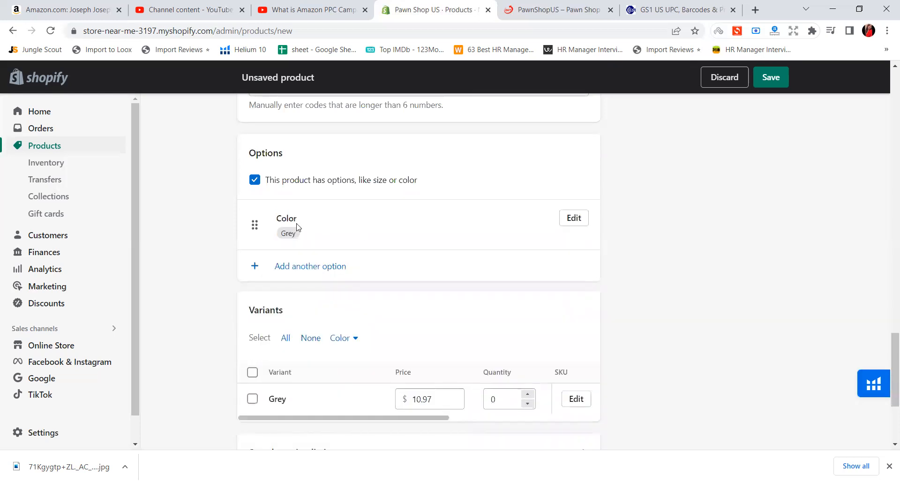
Review the Color option's name and value along with the product's media and pricing
{"action": "left_click", "coordinate": [570, 224]}
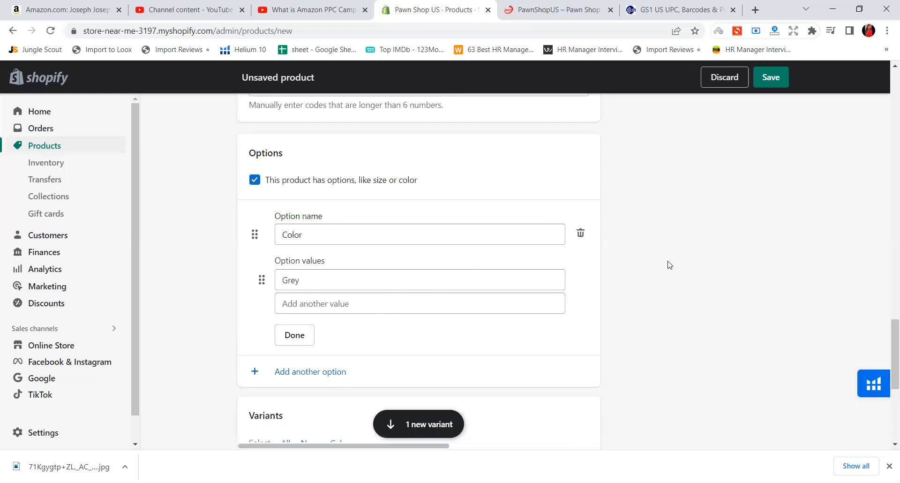
{"action": "left_click", "coordinate": [301, 334]}
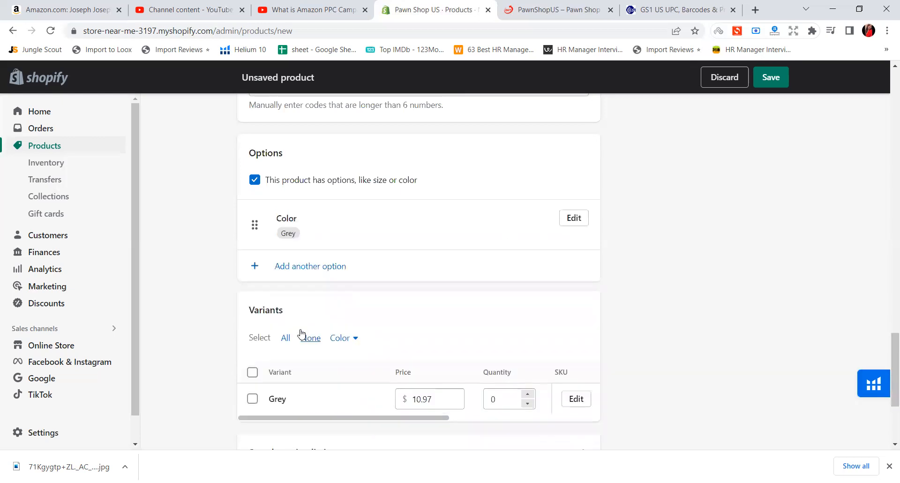
{"action": "scroll", "coordinate": [436, 298], "scroll_direction": "up", "scroll_amount": 20}
{"action": "scroll", "coordinate": [466, 281], "scroll_direction": "up", "scroll_amount": 5}
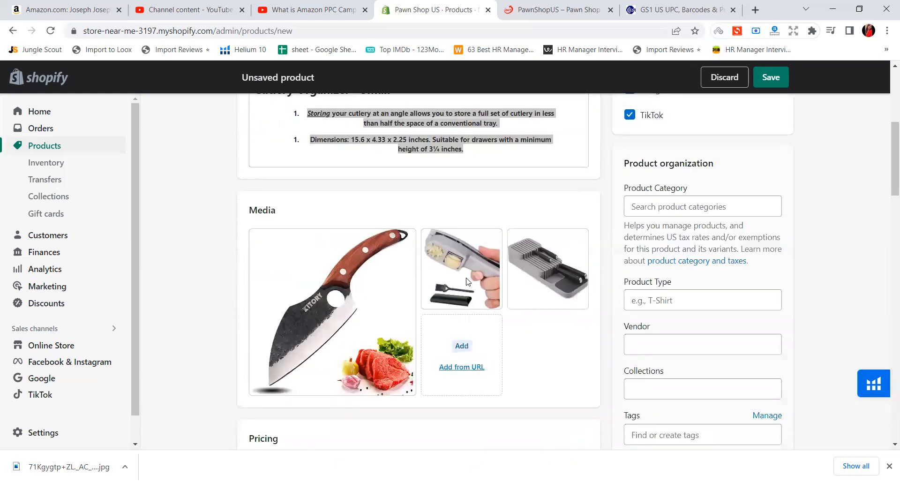
{"action": "scroll", "coordinate": [488, 212], "scroll_direction": "down", "scroll_amount": 3}
{"action": "scroll", "coordinate": [487, 212], "scroll_direction": "down", "scroll_amount": 10}
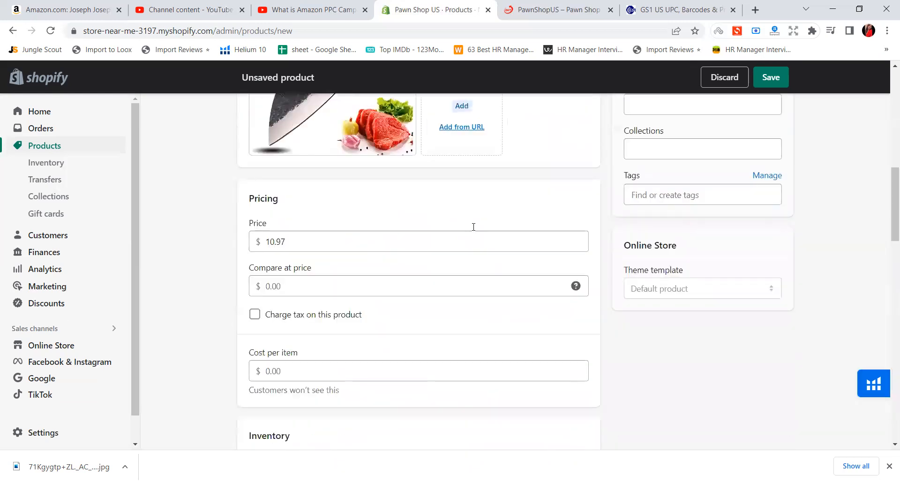
{"action": "scroll", "coordinate": [356, 256], "scroll_direction": "down", "scroll_amount": 8}
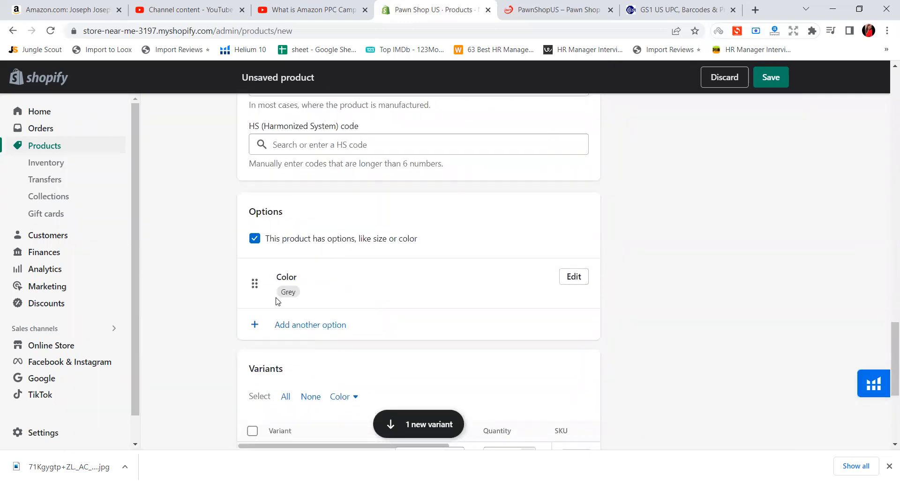
{"action": "left_click", "coordinate": [287, 327]}
{"action": "scroll", "coordinate": [313, 325], "scroll_direction": "down", "scroll_amount": 1}
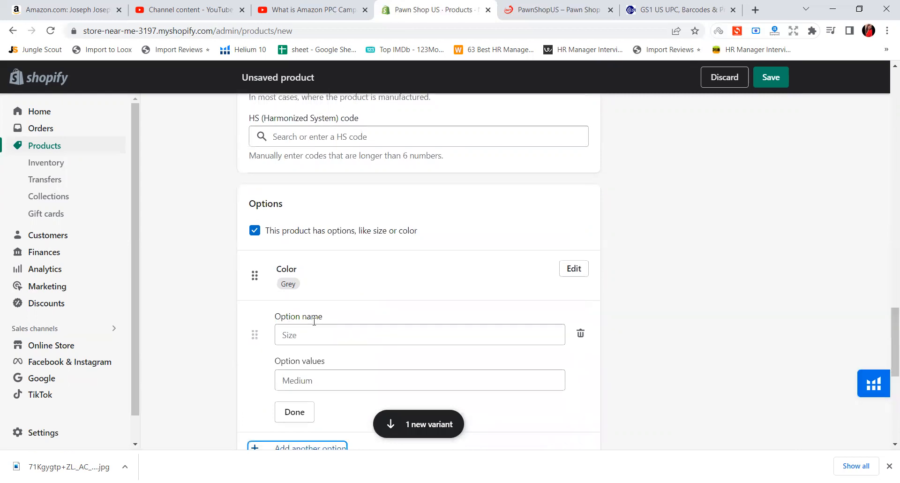
{"action": "left_click", "coordinate": [324, 278]}
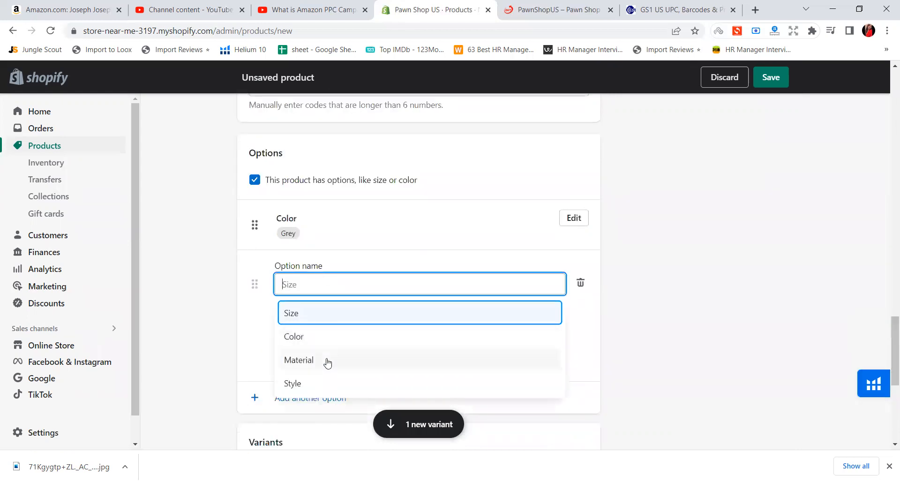
{"action": "scroll", "coordinate": [585, 242], "scroll_direction": "down", "scroll_amount": 2}
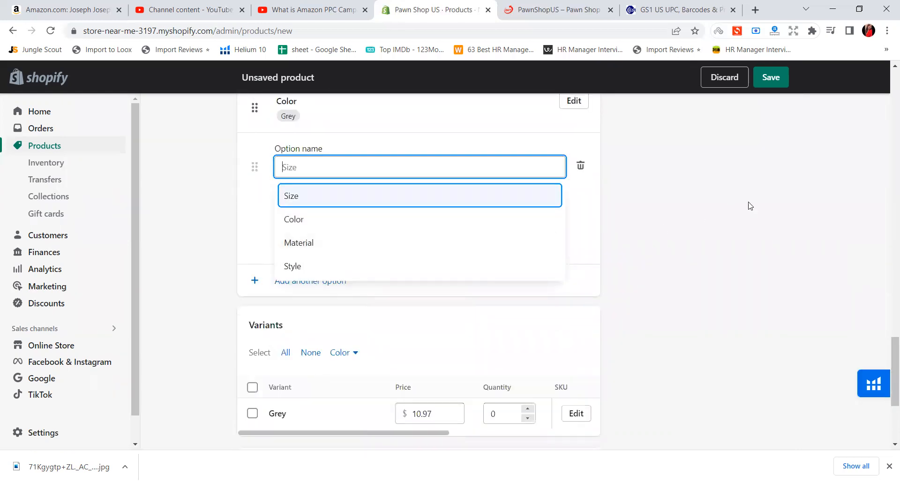
{"action": "left_click", "coordinate": [588, 229]}
{"action": "scroll", "coordinate": [464, 211], "scroll_direction": "down", "scroll_amount": 1}
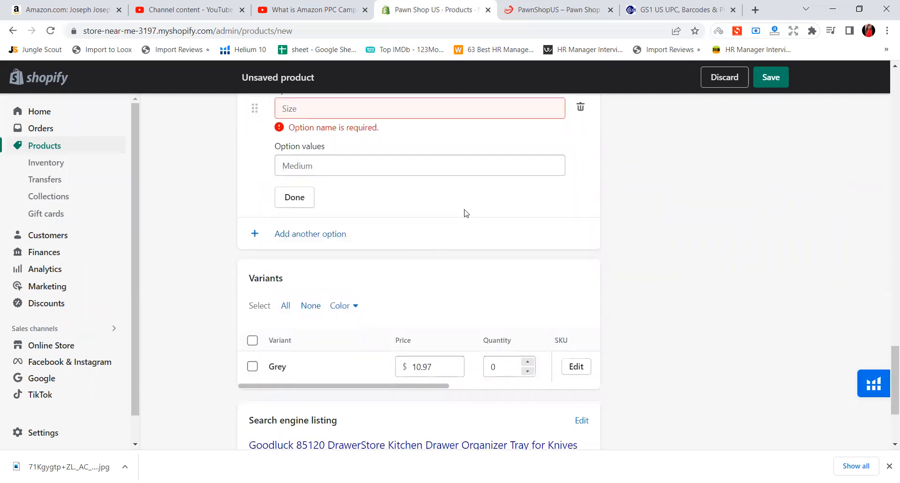
{"action": "left_click", "coordinate": [580, 107]}
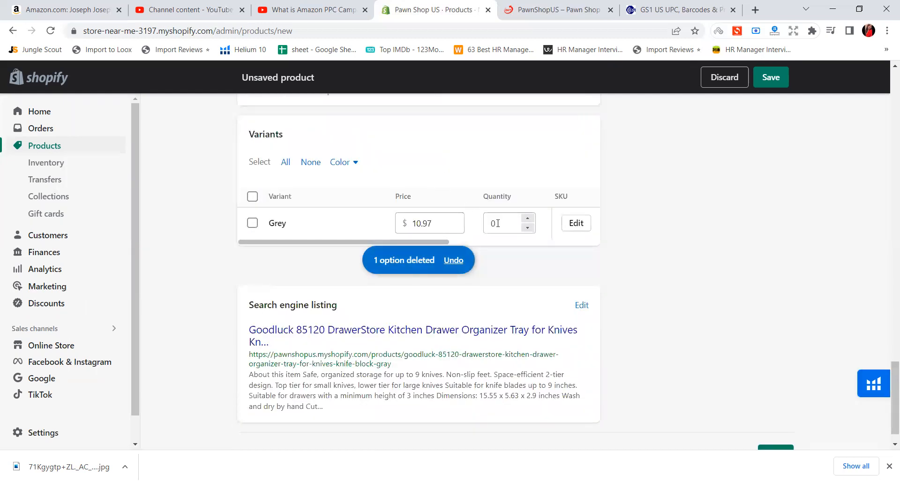
Set the Grey variant's price to $11 and its quantity to 100
{"action": "left_click_drag", "start_coordinate": [284, 135], "coordinate": [244, 127]}
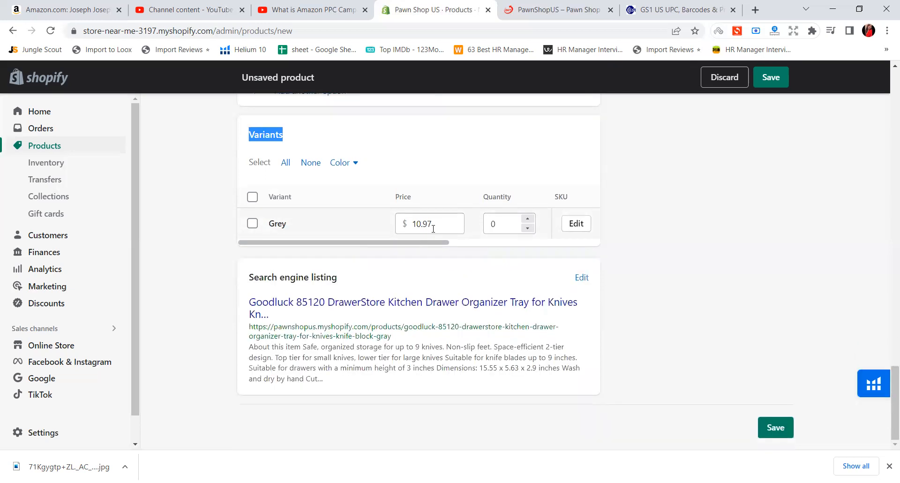
{"action": "left_click_drag", "start_coordinate": [432, 225], "coordinate": [406, 220]}
{"action": "type", "text": "11"}
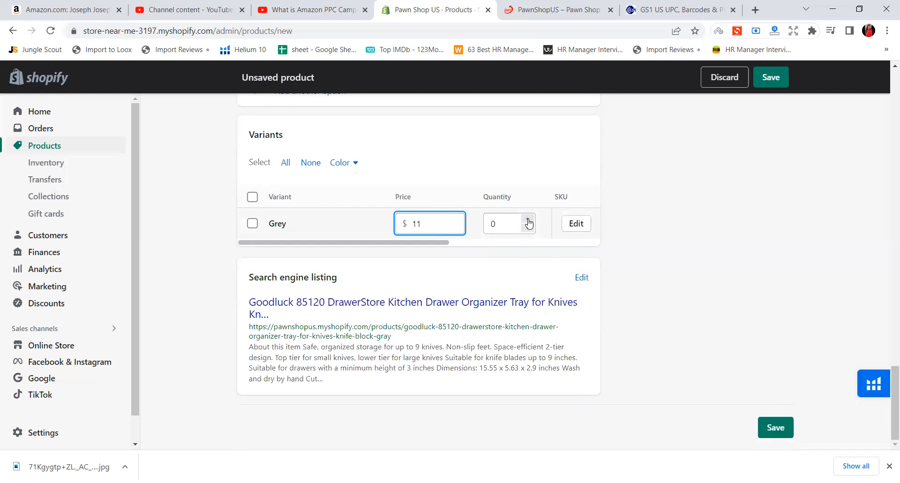
{"action": "left_click", "coordinate": [492, 224]}
{"action": "left_click", "coordinate": [492, 223]}
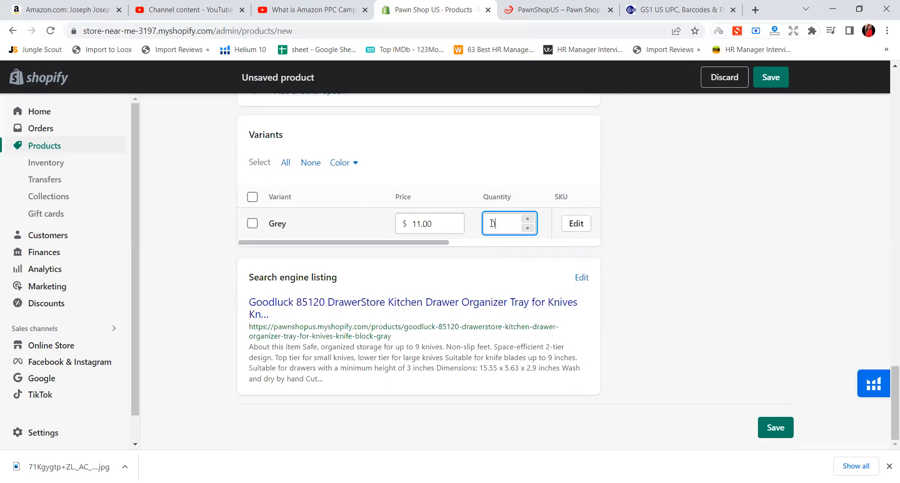
{"action": "type", "text": "100"}
Examine the Grey variant's detailed price, SKU, barcode and HS code fields, and close its details unchanged
{"action": "left_click", "coordinate": [576, 223]}
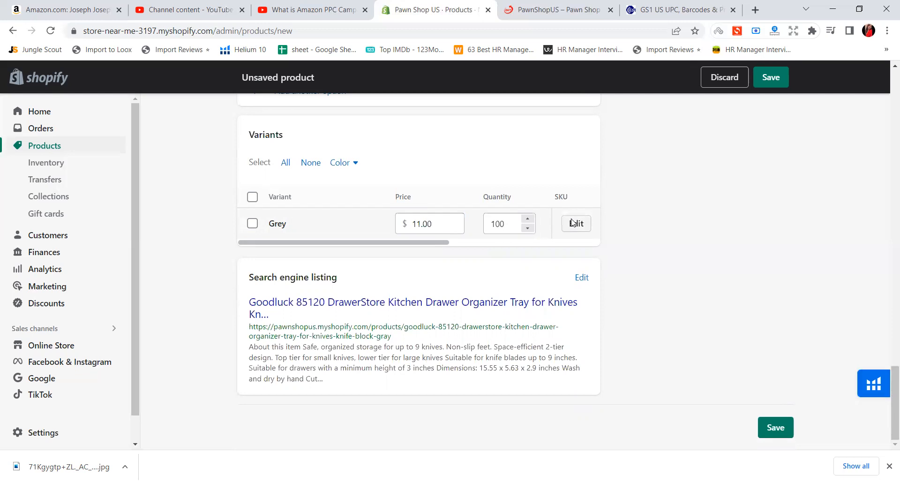
{"action": "scroll", "coordinate": [497, 305], "scroll_direction": "down", "scroll_amount": 1}
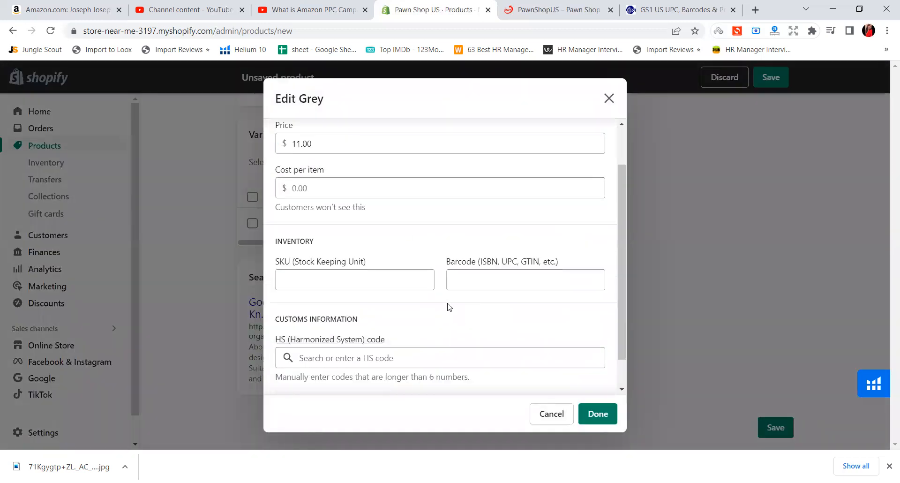
{"action": "left_click", "coordinate": [356, 273]}
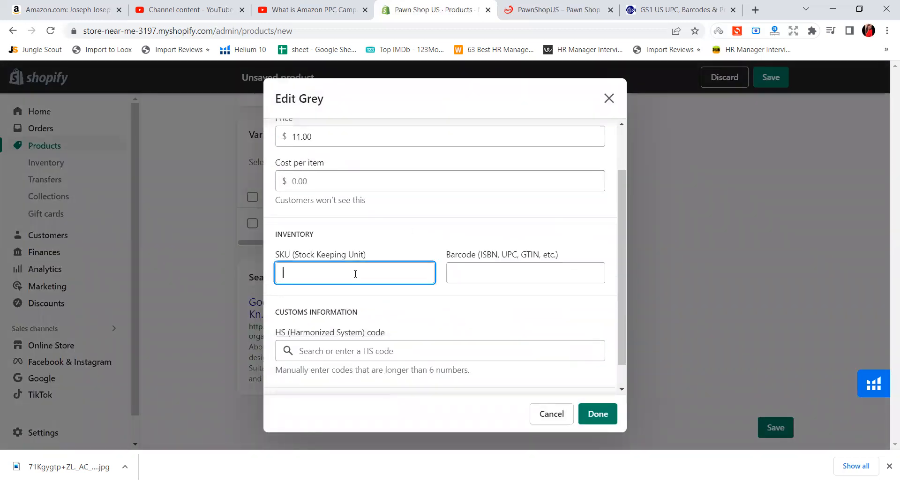
{"action": "scroll", "coordinate": [375, 275], "scroll_direction": "down", "scroll_amount": 1}
{"action": "left_click", "coordinate": [565, 250]}
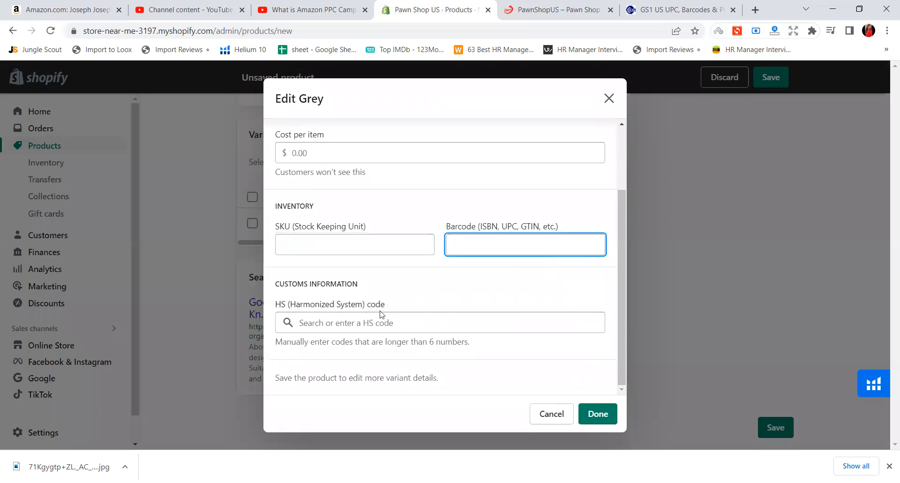
{"action": "left_click", "coordinate": [609, 99]}
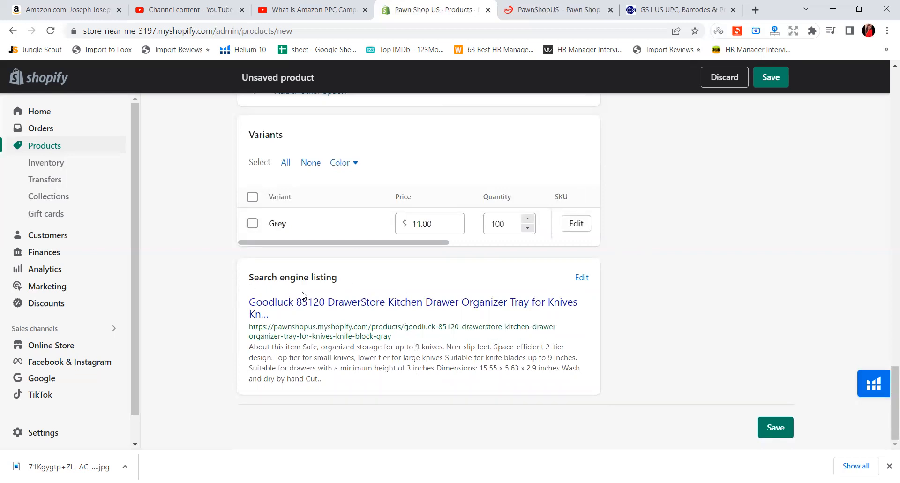
Open the search engine listing for editing and review its page title, meta description and URL handle
{"action": "left_click_drag", "start_coordinate": [249, 277], "coordinate": [351, 277]}
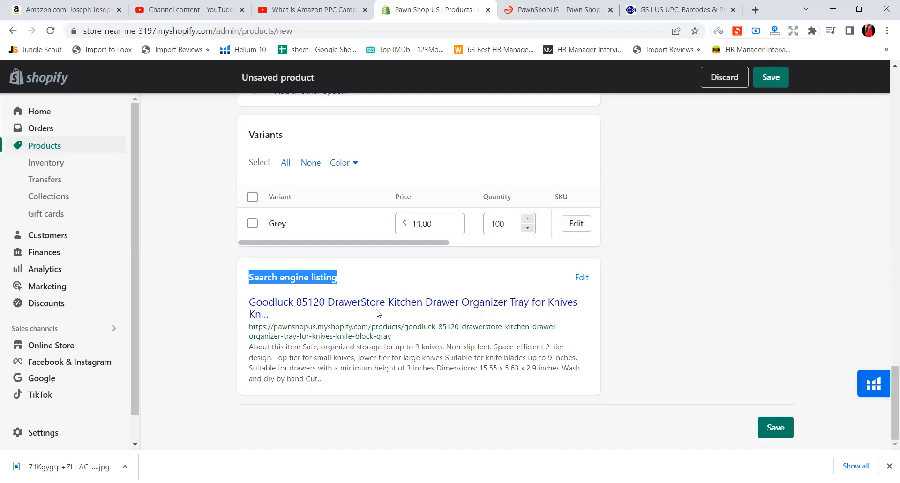
{"action": "left_click", "coordinate": [582, 277]}
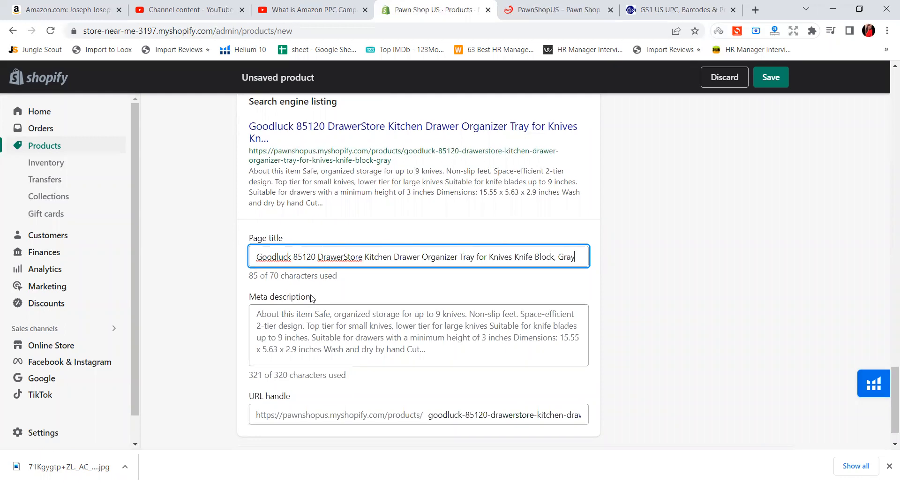
{"action": "left_click", "coordinate": [395, 352]}
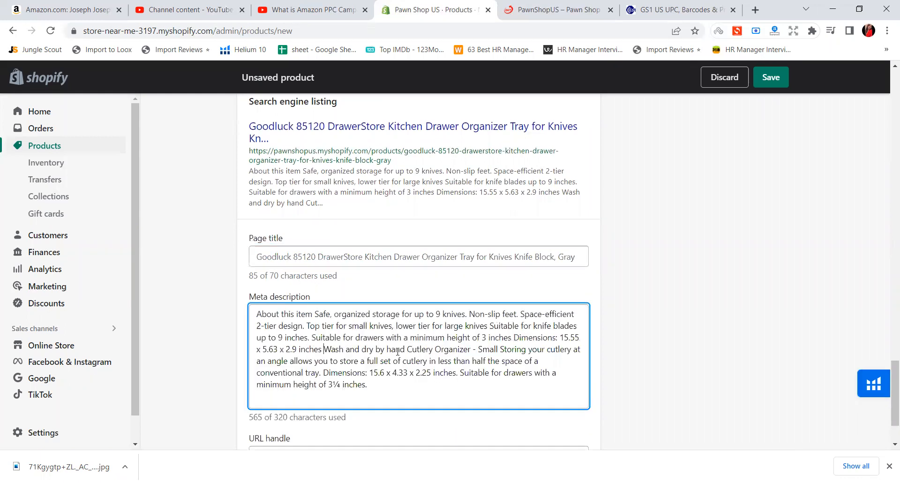
{"action": "scroll", "coordinate": [293, 309], "scroll_direction": "down", "scroll_amount": 2}
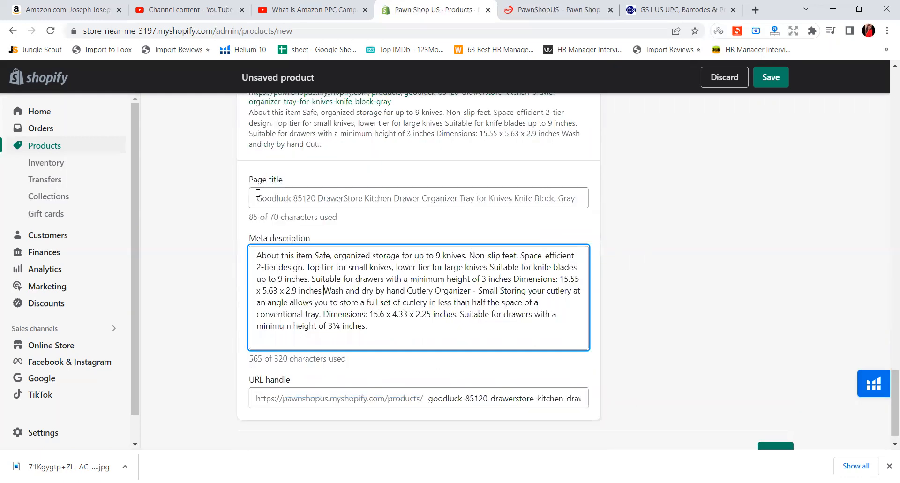
{"action": "left_click_drag", "start_coordinate": [393, 192], "coordinate": [567, 185]}
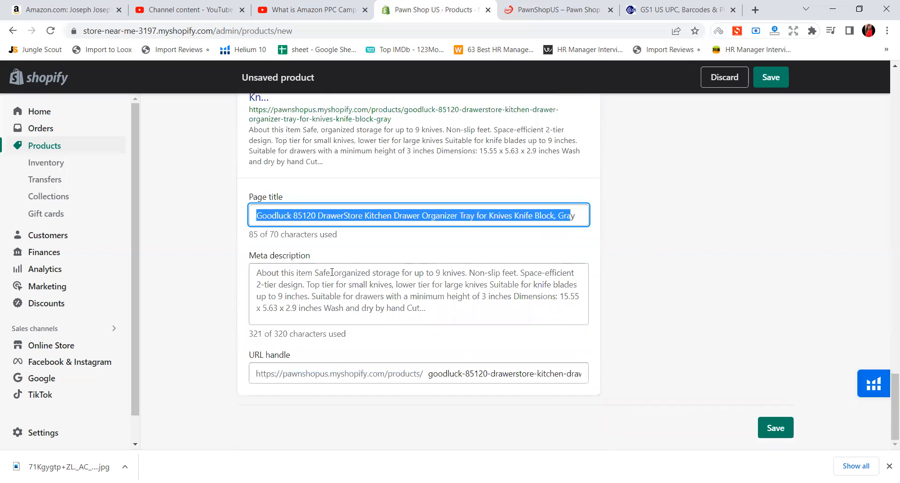
{"action": "left_click", "coordinate": [303, 320]}
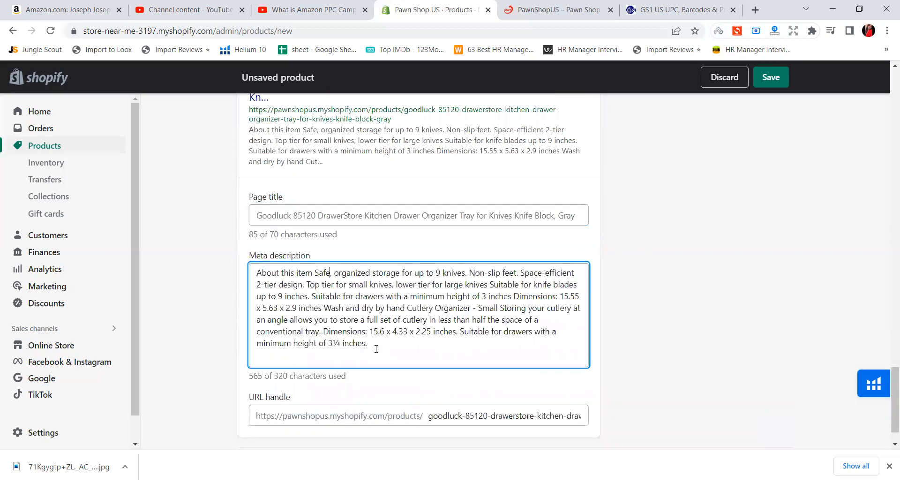
{"action": "scroll", "coordinate": [371, 323], "scroll_direction": "down", "scroll_amount": 1}
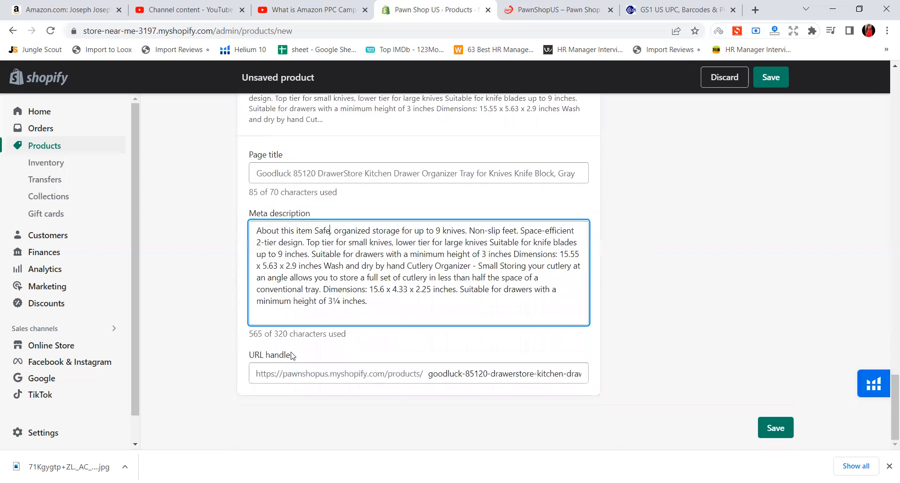
{"action": "left_click", "coordinate": [433, 374]}
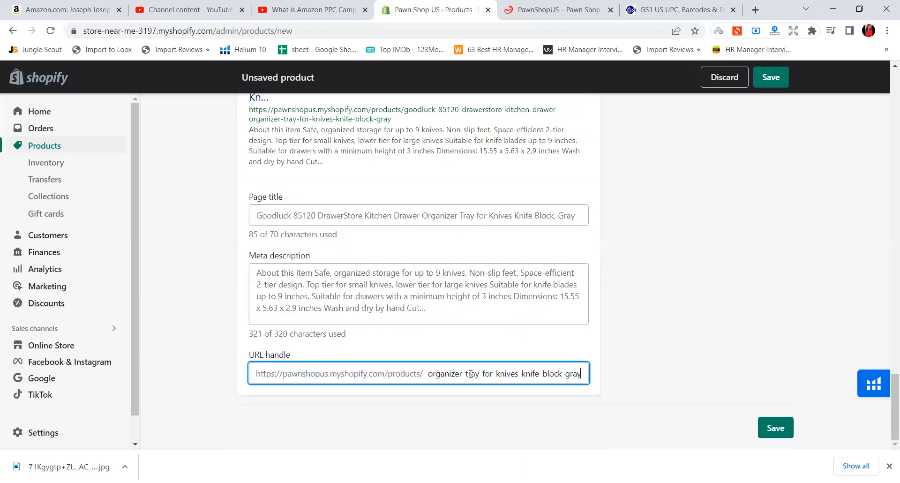
{"action": "left_click", "coordinate": [663, 335]}
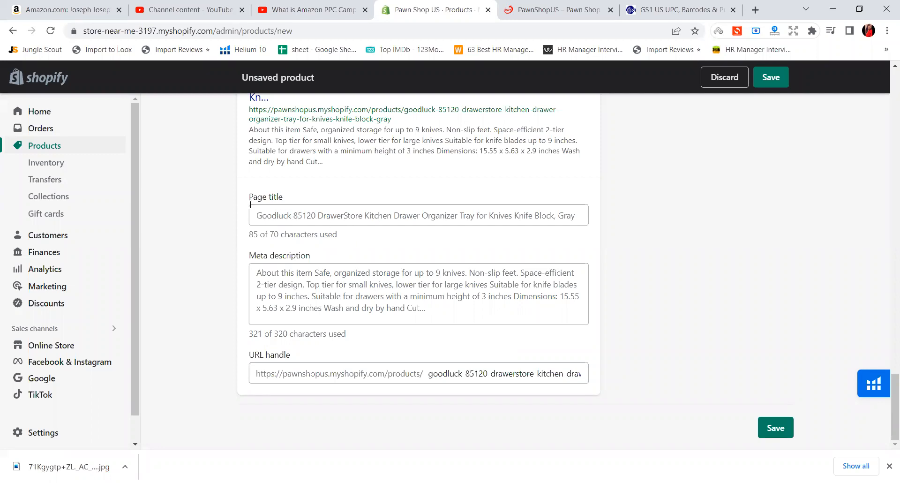
Remove the number 85120 from the page title in the search engine listing
{"action": "left_click", "coordinate": [350, 216]}
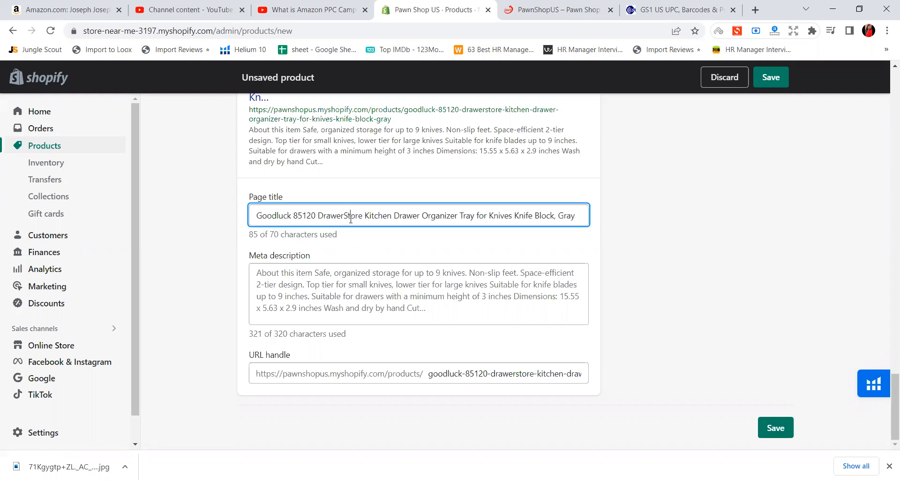
{"action": "left_click_drag", "start_coordinate": [291, 217], "coordinate": [315, 214]}
{"action": "key", "text": "BackSpace"}
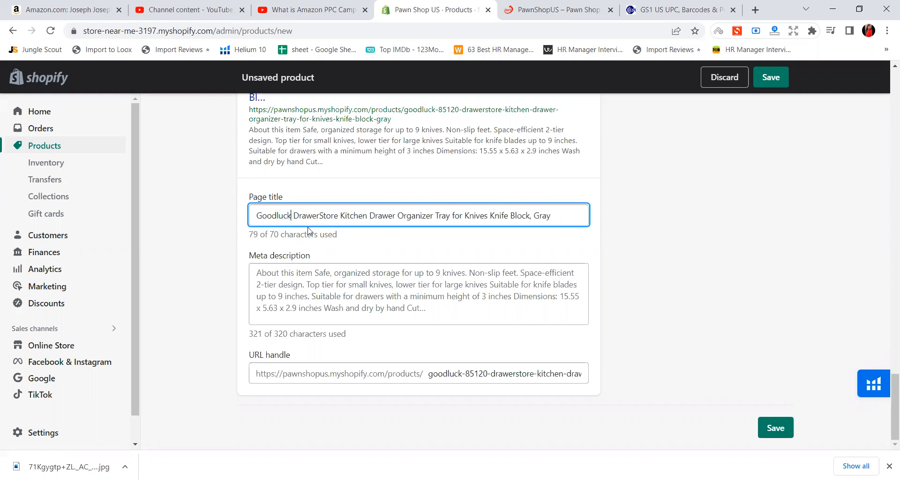
Review the product's title, description and media against the search engine listing, and look over the weight and customs information
{"action": "scroll", "coordinate": [513, 258], "scroll_direction": "up", "scroll_amount": 3}
{"action": "scroll", "coordinate": [513, 258], "scroll_direction": "up", "scroll_amount": 15}
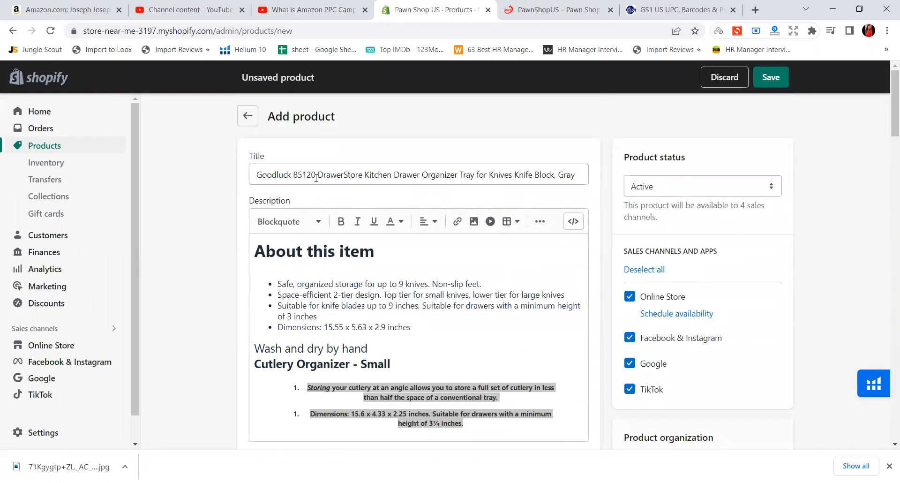
{"action": "scroll", "coordinate": [321, 198], "scroll_direction": "down", "scroll_amount": 10}
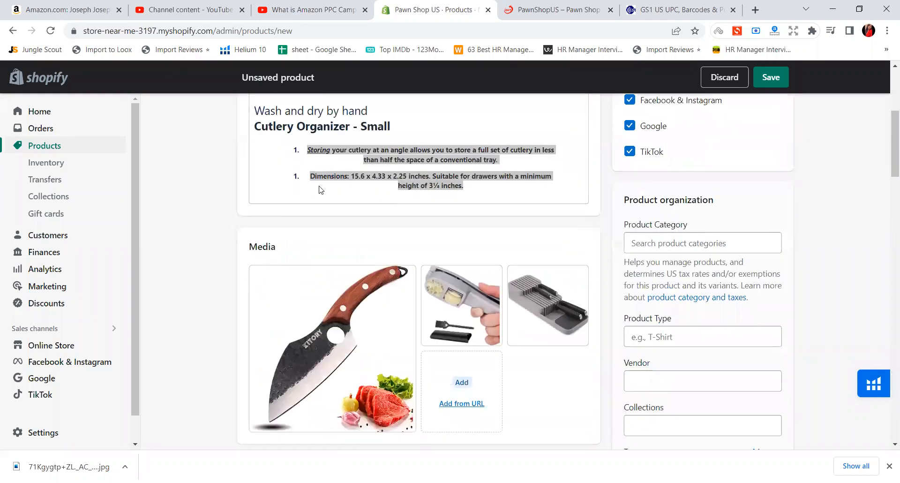
{"action": "scroll", "coordinate": [317, 198], "scroll_direction": "up", "scroll_amount": 5}
{"action": "scroll", "coordinate": [317, 200], "scroll_direction": "up", "scroll_amount": 5}
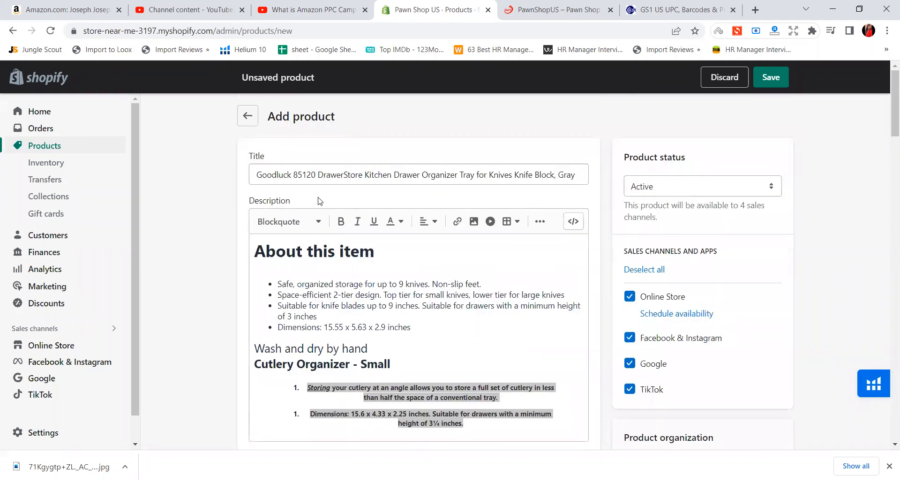
{"action": "scroll", "coordinate": [319, 200], "scroll_direction": "down", "scroll_amount": 20}
{"action": "scroll", "coordinate": [323, 199], "scroll_direction": "up", "scroll_amount": 1}
{"action": "scroll", "coordinate": [314, 188], "scroll_direction": "down", "scroll_amount": 1}
{"action": "scroll", "coordinate": [281, 155], "scroll_direction": "up", "scroll_amount": 1}
{"action": "left_click_drag", "start_coordinate": [247, 119], "coordinate": [343, 139]}
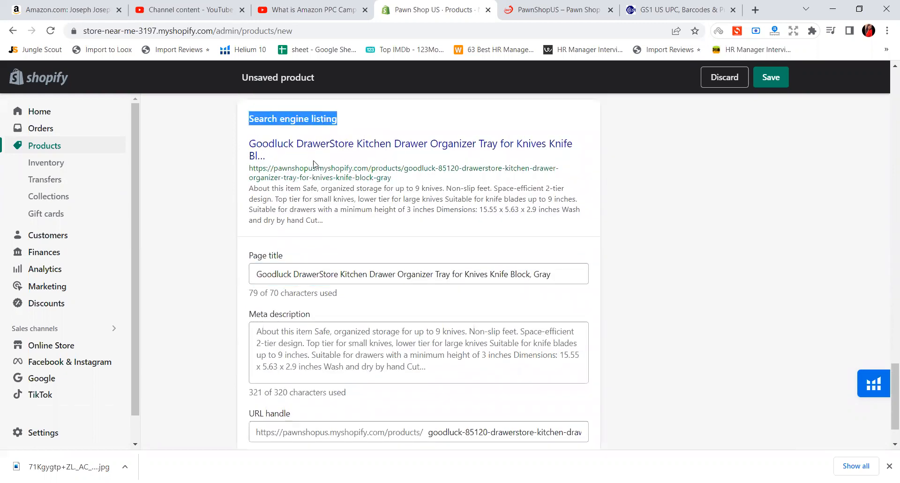
{"action": "left_click", "coordinate": [555, 274]}
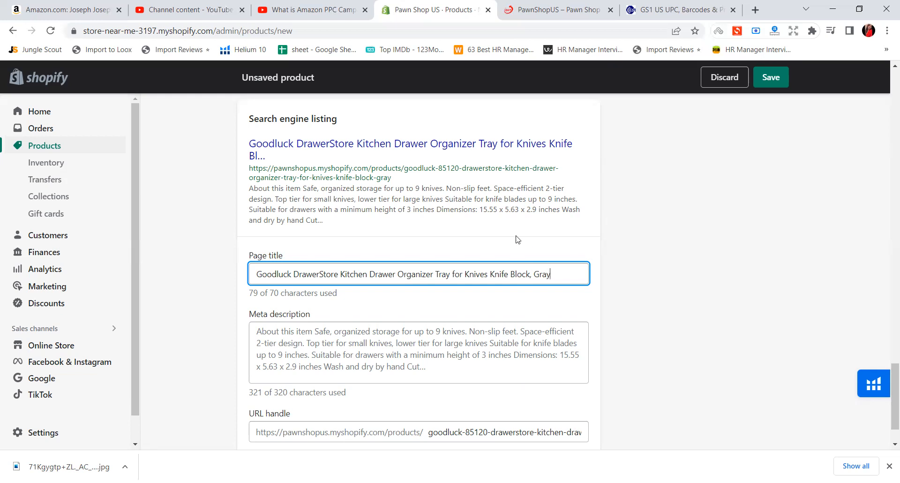
{"action": "scroll", "coordinate": [616, 211], "scroll_direction": "up", "scroll_amount": 15}
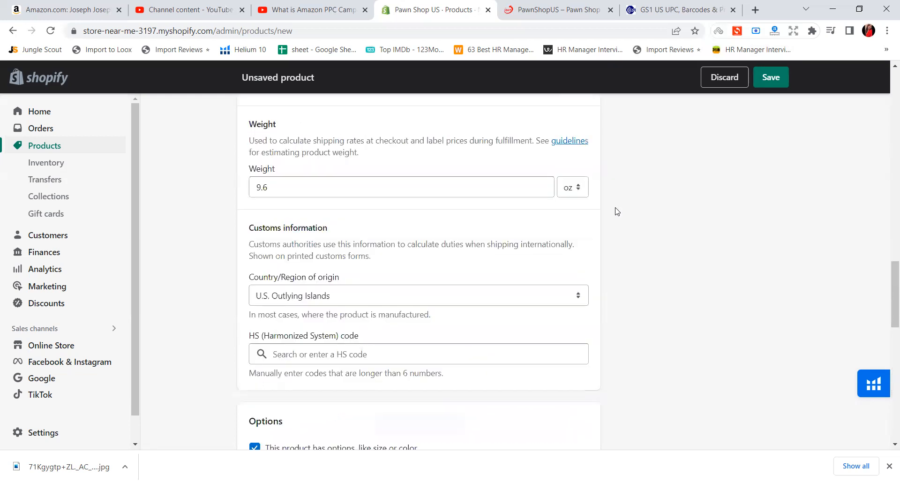
Switch the product status to Draft, and set it back to Active
{"action": "scroll", "coordinate": [616, 211], "scroll_direction": "up", "scroll_amount": 5}
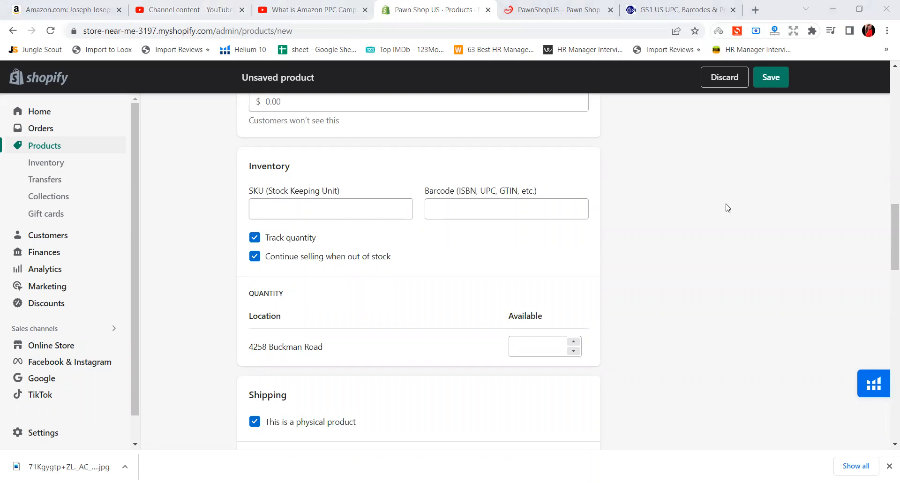
{"action": "scroll", "coordinate": [719, 277], "scroll_direction": "up", "scroll_amount": 15}
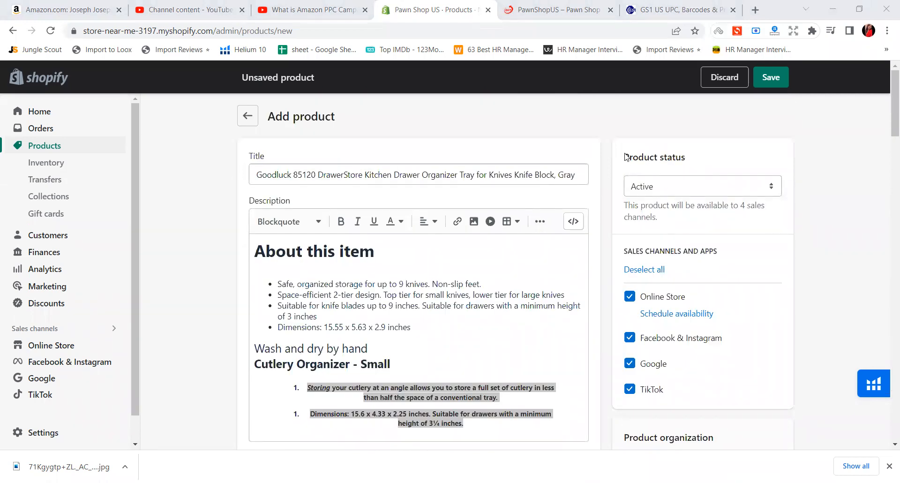
{"action": "left_click_drag", "start_coordinate": [626, 157], "coordinate": [727, 185]}
{"action": "left_click", "coordinate": [649, 193]}
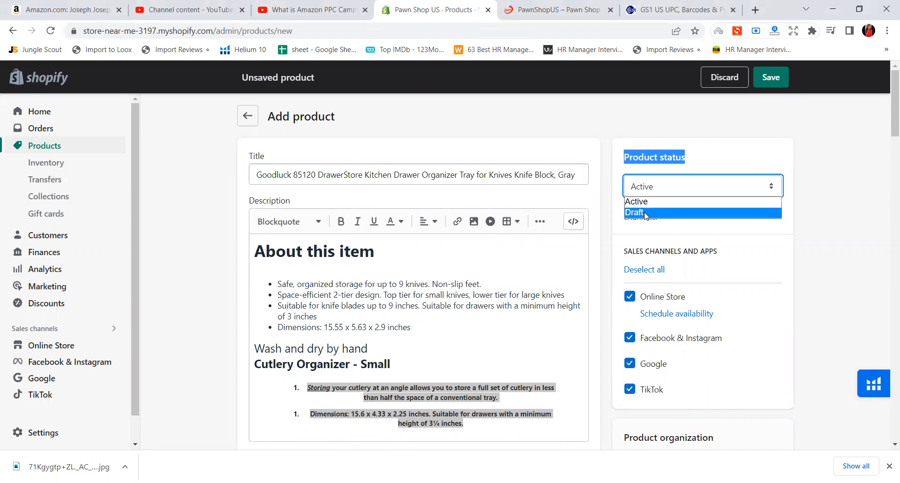
{"action": "left_click", "coordinate": [643, 213]}
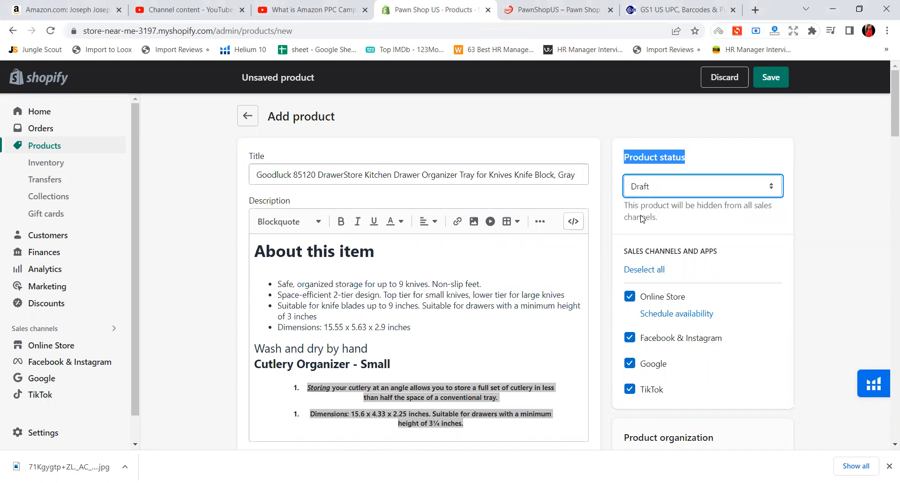
{"action": "scroll", "coordinate": [505, 235], "scroll_direction": "down", "scroll_amount": 12}
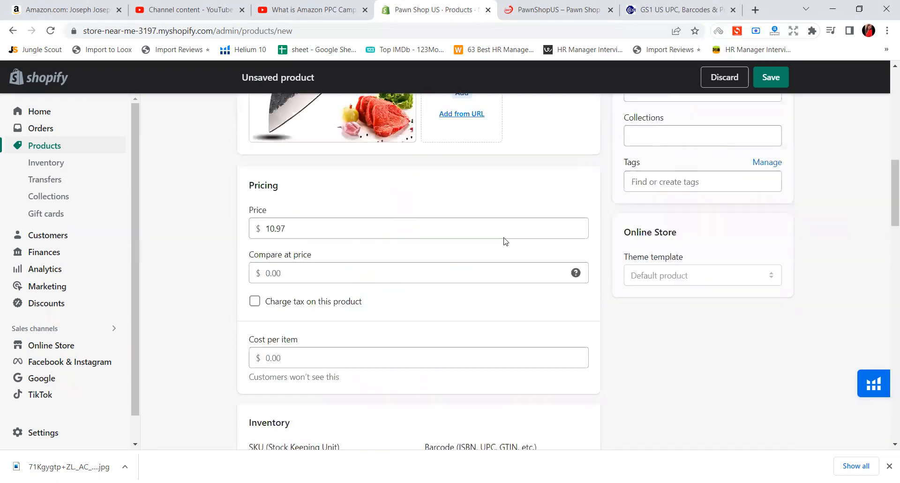
{"action": "scroll", "coordinate": [505, 237], "scroll_direction": "up", "scroll_amount": 12}
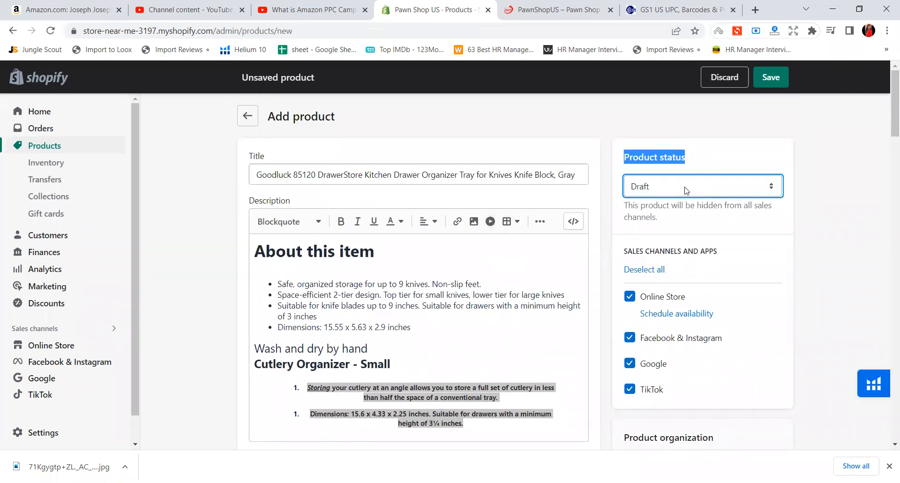
{"action": "left_click", "coordinate": [661, 193]}
{"action": "left_click", "coordinate": [661, 199]}
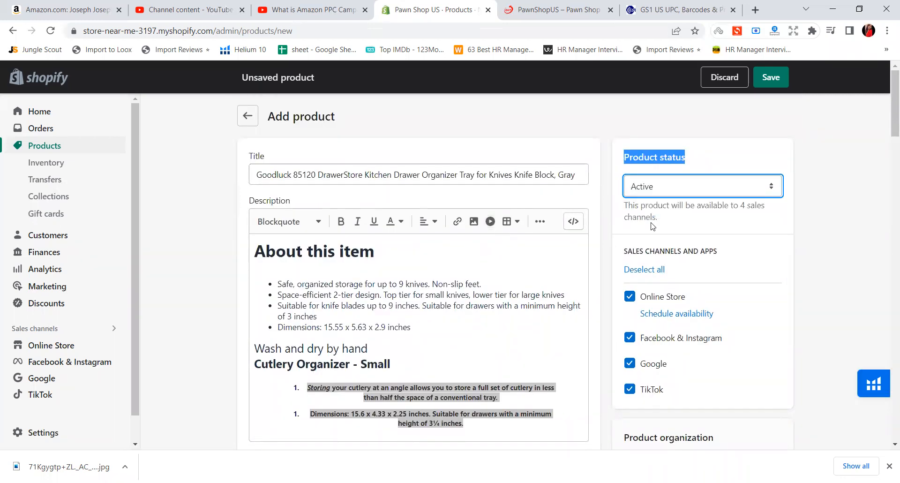
{"action": "left_click", "coordinate": [768, 79]}
Remove the product from the TikTok, Google, and Facebook & Instagram sales channels
{"action": "scroll", "coordinate": [664, 191], "scroll_direction": "down", "scroll_amount": 1}
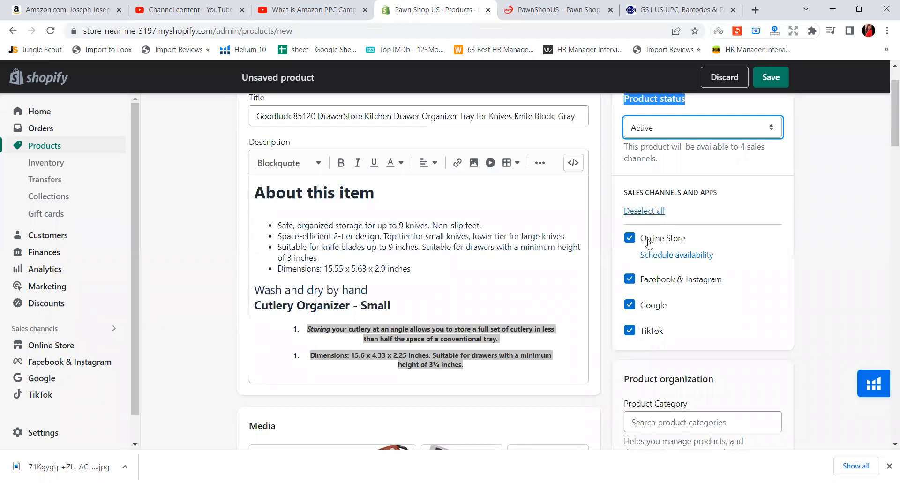
{"action": "scroll", "coordinate": [650, 258], "scroll_direction": "down", "scroll_amount": 1}
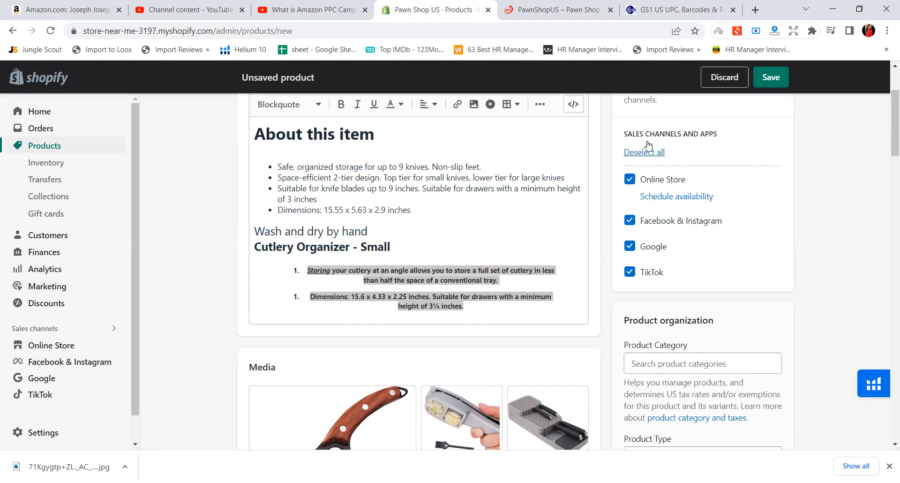
{"action": "scroll", "coordinate": [637, 191], "scroll_direction": "up", "scroll_amount": 1}
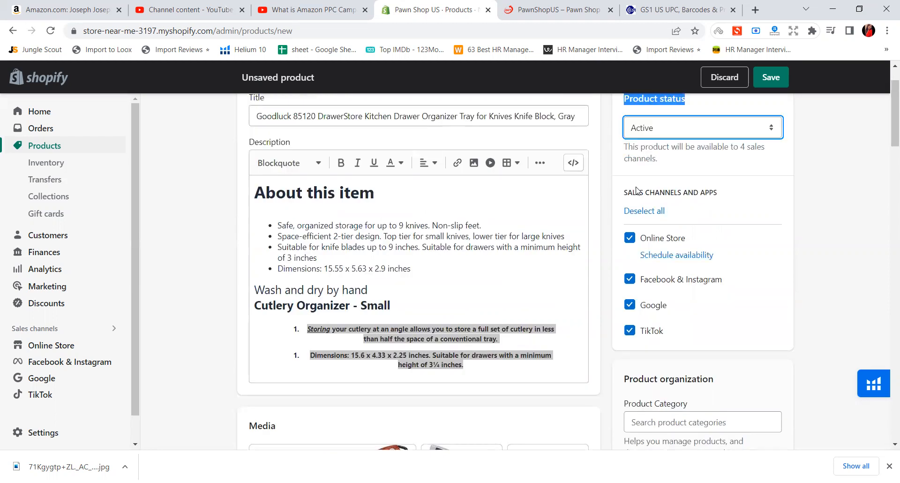
{"action": "scroll", "coordinate": [636, 193], "scroll_direction": "down", "scroll_amount": 1}
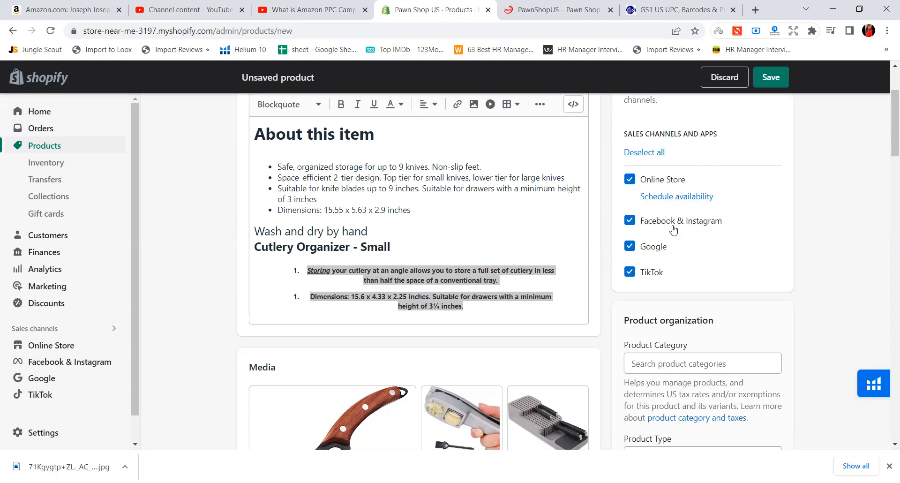
{"action": "left_click", "coordinate": [652, 273]}
{"action": "left_click", "coordinate": [647, 247]}
{"action": "left_click", "coordinate": [651, 229]}
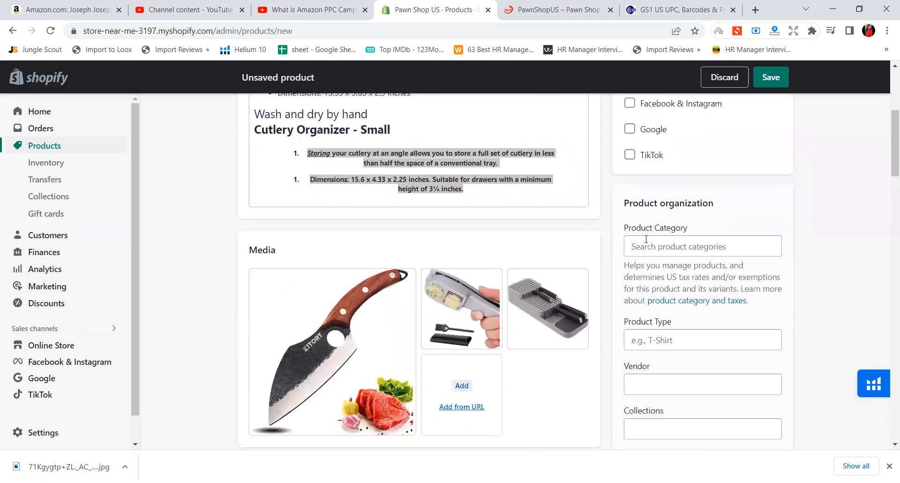
Browse the full list of product categories without choosing one
{"action": "left_click", "coordinate": [670, 250]}
{"action": "scroll", "coordinate": [647, 309], "scroll_direction": "down", "scroll_amount": 2}
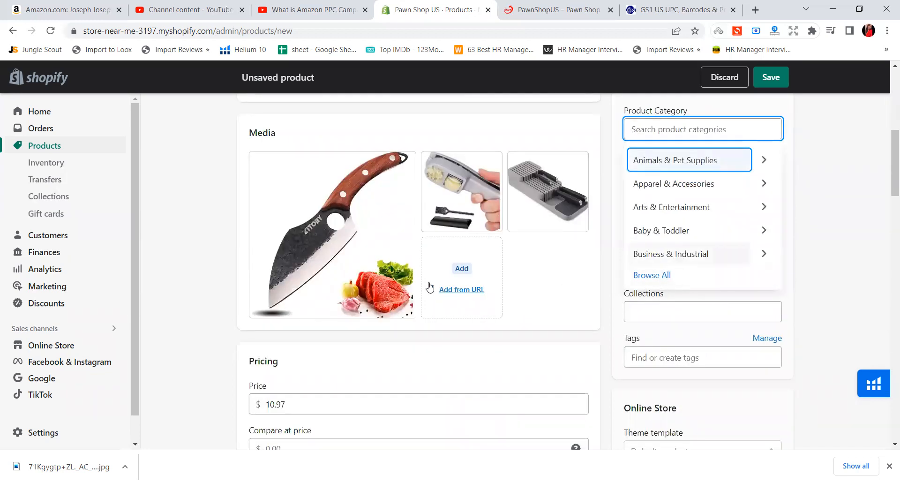
{"action": "left_click", "coordinate": [660, 277]}
{"action": "scroll", "coordinate": [663, 277], "scroll_direction": "down", "scroll_amount": 4}
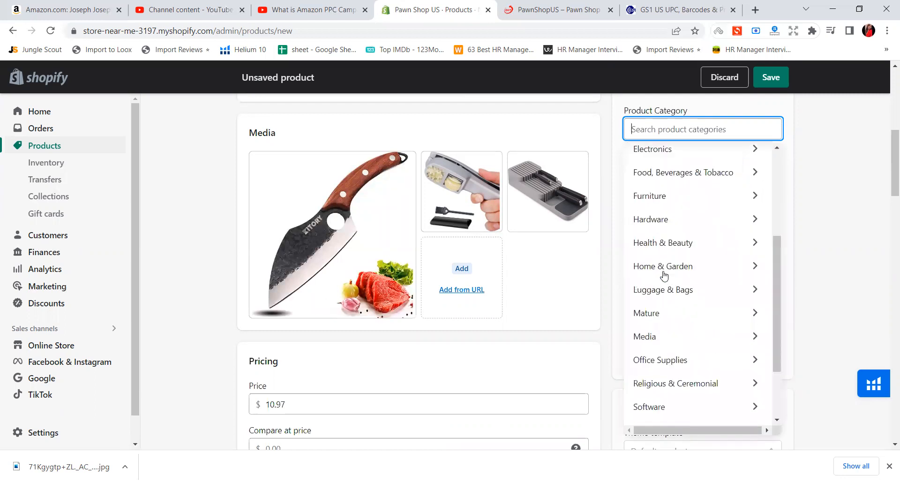
{"action": "scroll", "coordinate": [663, 277], "scroll_direction": "down", "scroll_amount": 5}
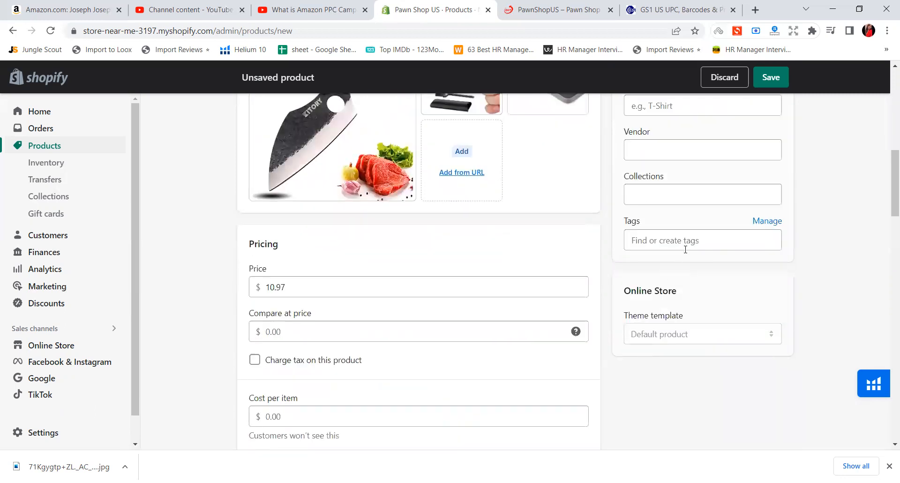
{"action": "scroll", "coordinate": [685, 249], "scroll_direction": "up", "scroll_amount": 5}
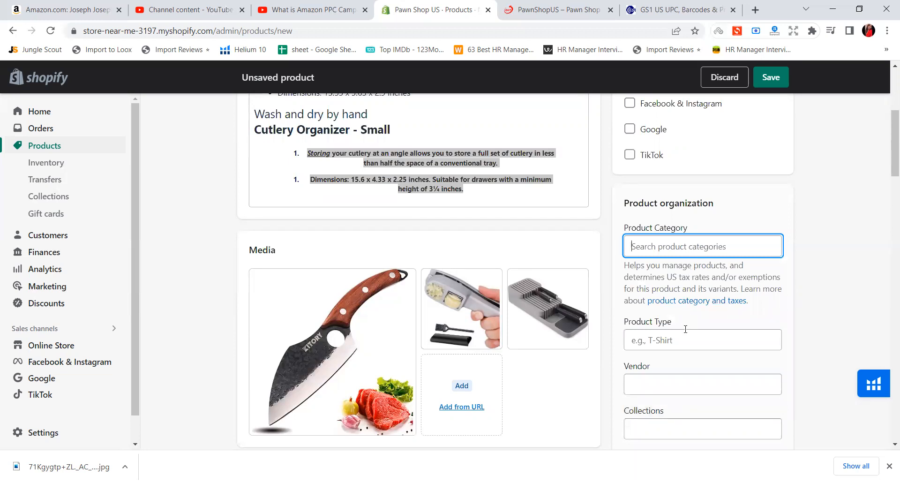
Add goodlook as the product's vendor, leaving the product type empty
{"action": "scroll", "coordinate": [659, 333], "scroll_direction": "down", "scroll_amount": 1}
{"action": "left_click", "coordinate": [657, 284]}
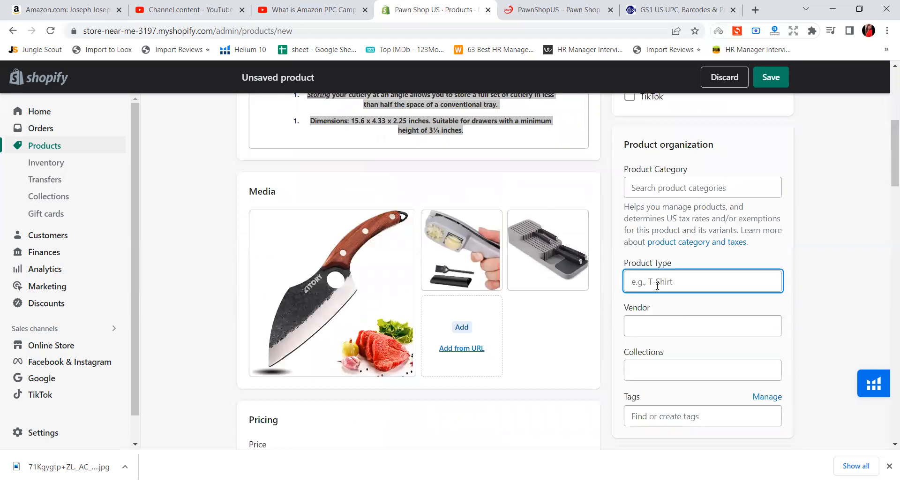
{"action": "left_click", "coordinate": [661, 323]}
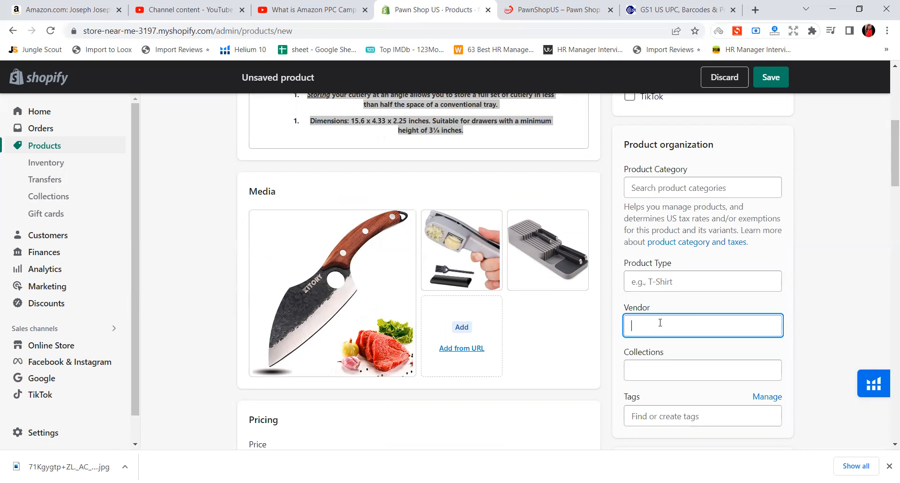
{"action": "type", "text": "g"}
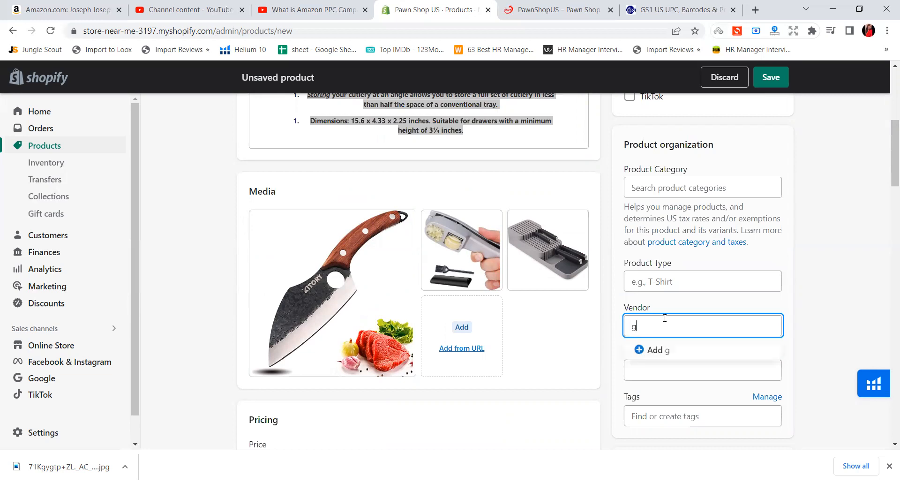
{"action": "type", "text": "ood"}
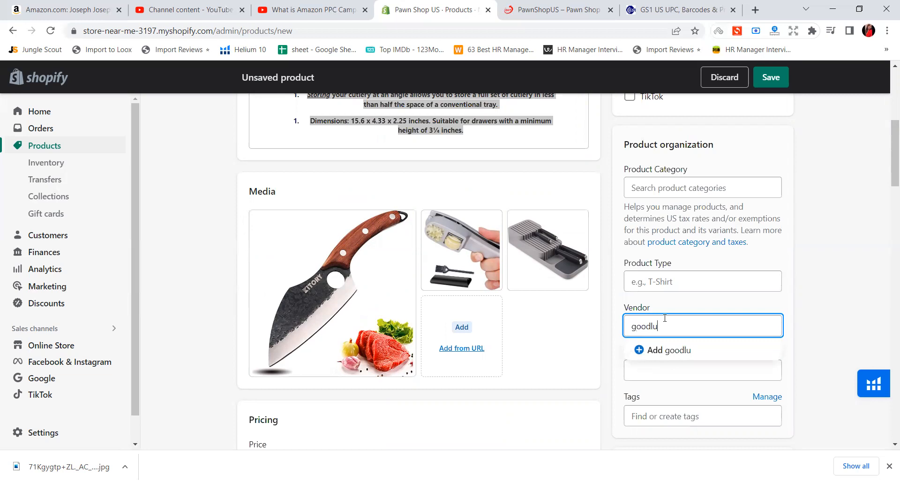
{"action": "type", "text": "look"}
{"action": "left_click", "coordinate": [659, 350]}
Assign the product to the Home page collection
{"action": "scroll", "coordinate": [682, 344], "scroll_direction": "down", "scroll_amount": 1}
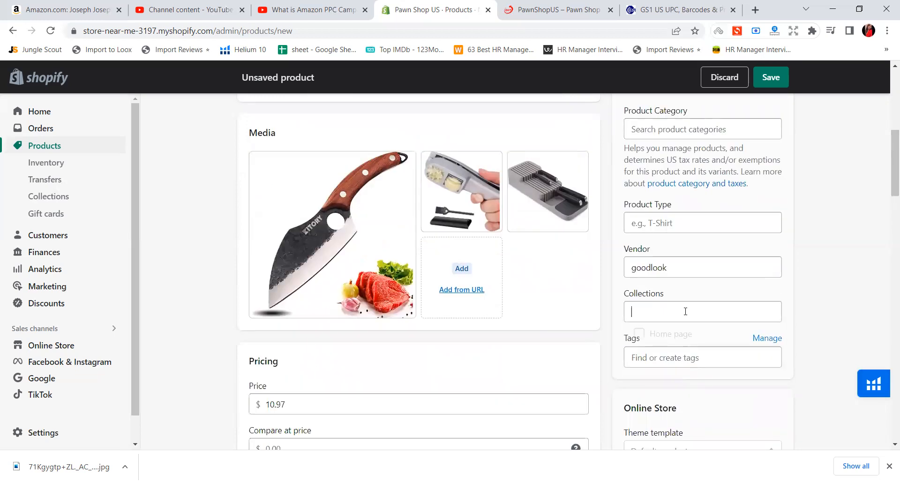
{"action": "left_click", "coordinate": [683, 310]}
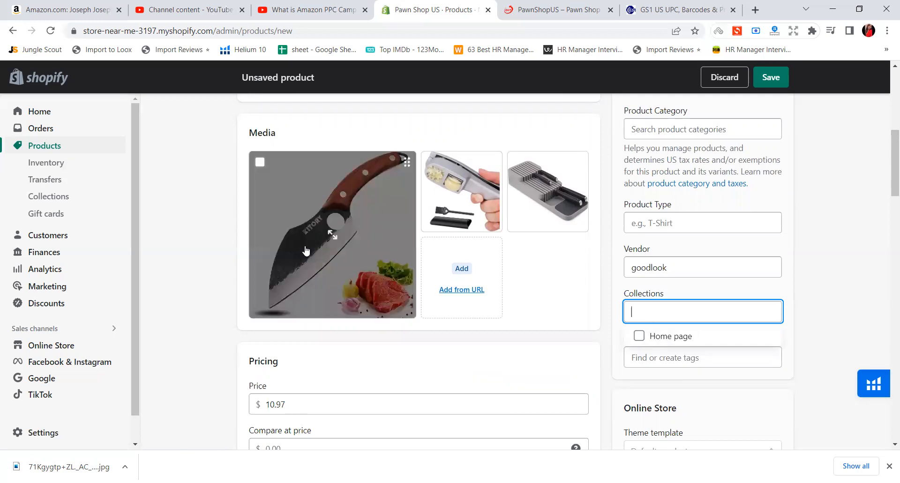
{"action": "left_click", "coordinate": [689, 338]}
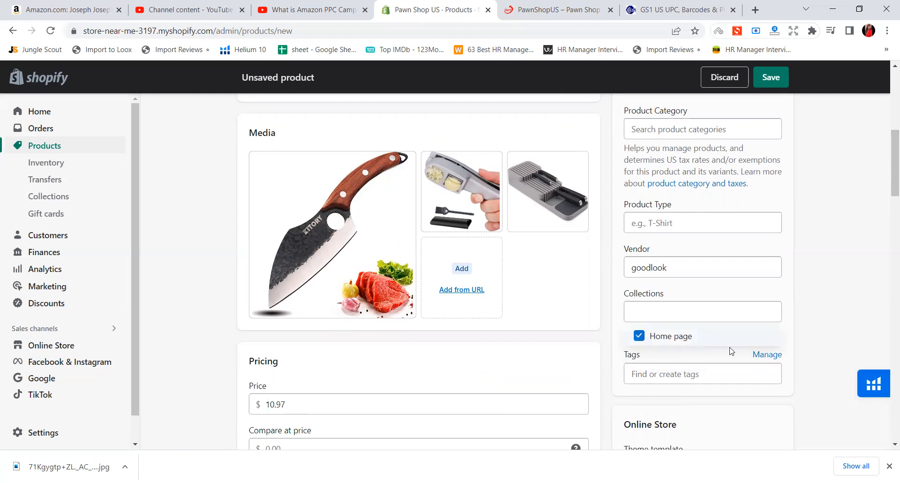
Copy the words "Kitchen Drawer" from the product title on the Amazon listing and return to the unsaved Shopify product
{"action": "scroll", "coordinate": [656, 338], "scroll_direction": "down", "scroll_amount": 1}
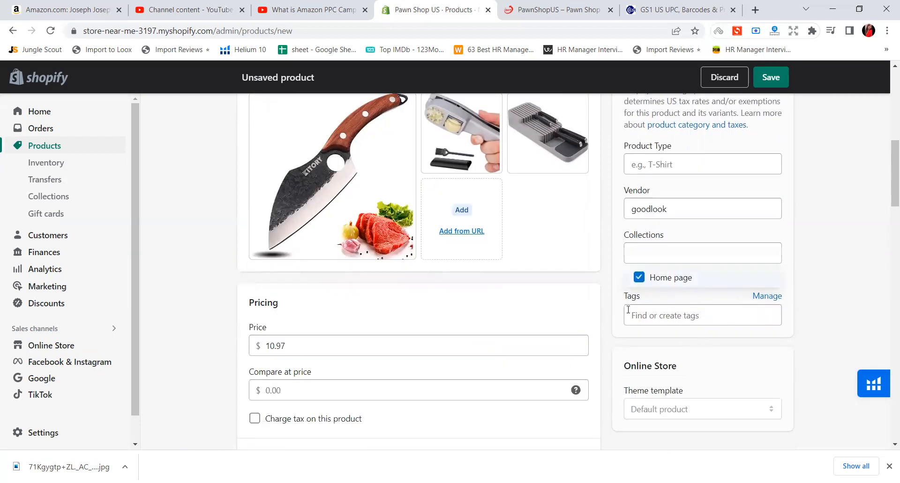
{"action": "left_click", "coordinate": [659, 323]}
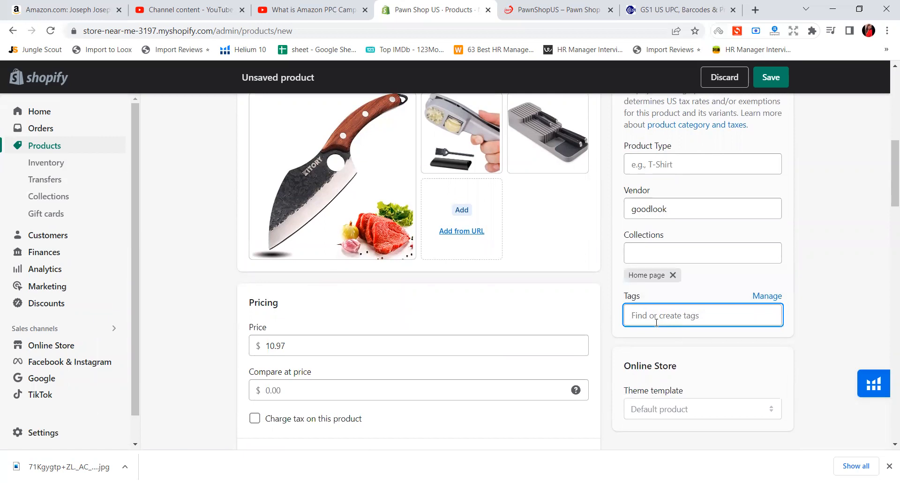
{"action": "left_click", "coordinate": [86, 8]}
{"action": "scroll", "coordinate": [637, 230], "scroll_direction": "up", "scroll_amount": 6}
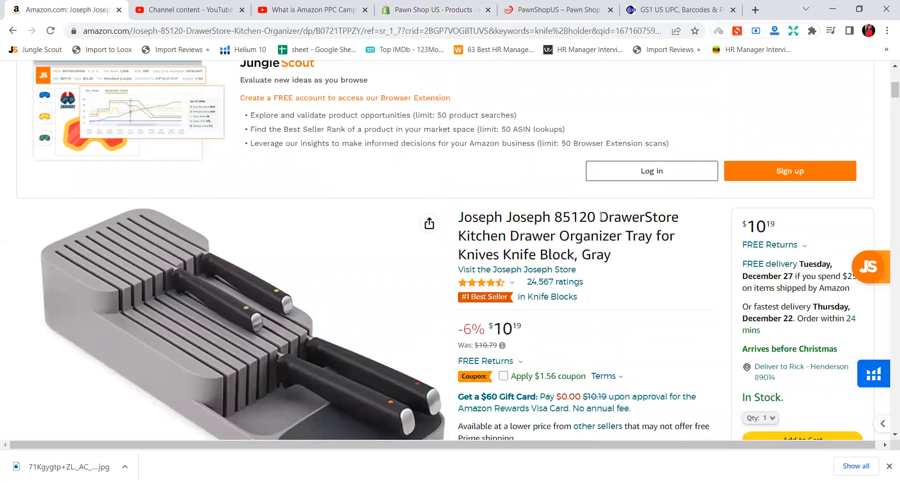
{"action": "left_click_drag", "start_coordinate": [458, 241], "coordinate": [553, 239]}
{"action": "key", "text": "ctrl+c"}
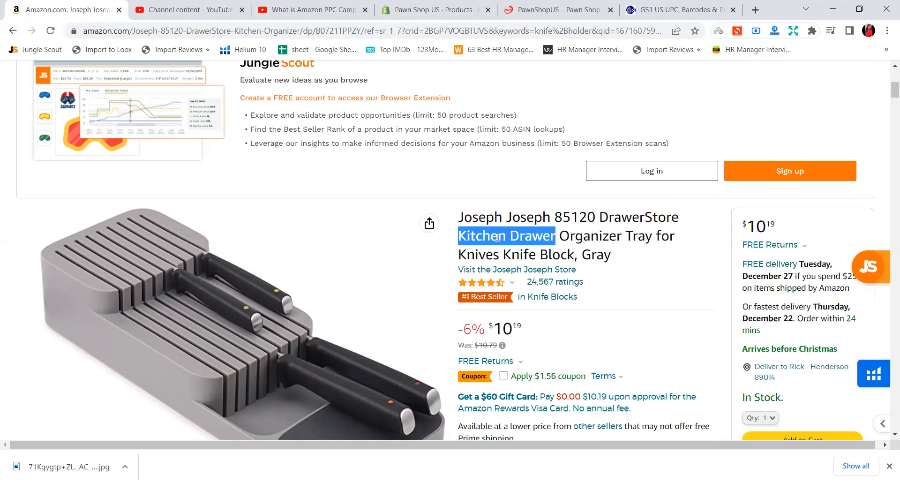
{"action": "left_click", "coordinate": [431, 9]}
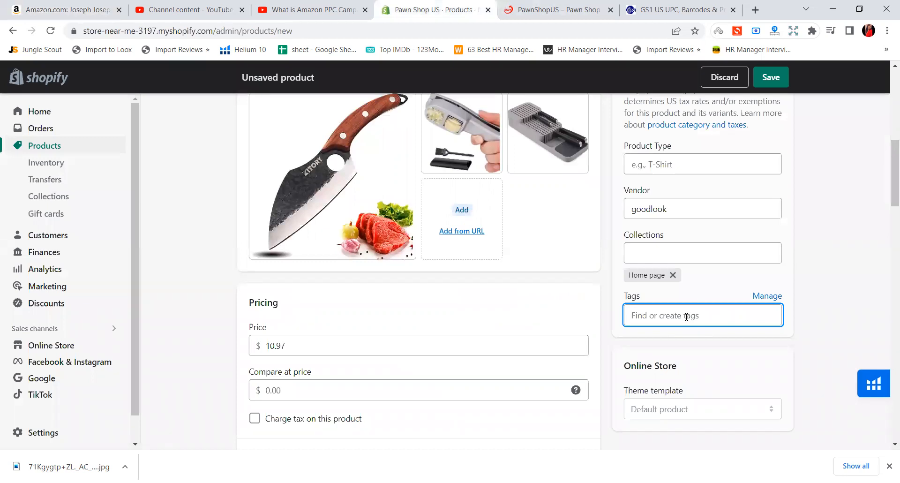
Add the copied phrase "Kitchen Drawer" and the word "kitchen" as two product tags
{"action": "key", "text": "ctrl+v"}
{"action": "left_click", "coordinate": [662, 346]}
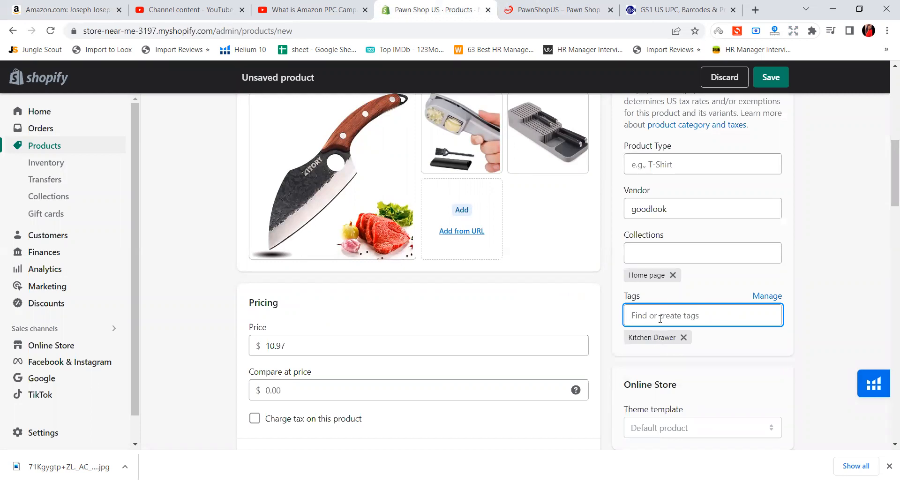
{"action": "type", "text": "kitchen"}
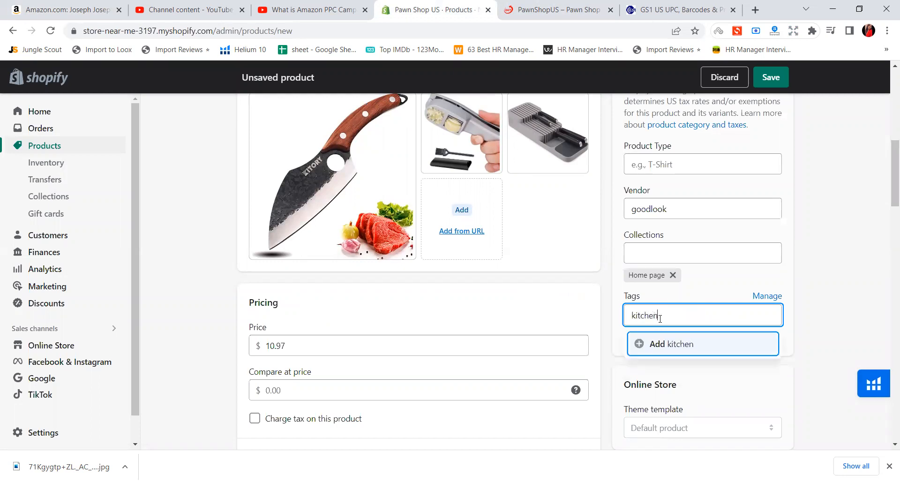
{"action": "key", "text": "Return"}
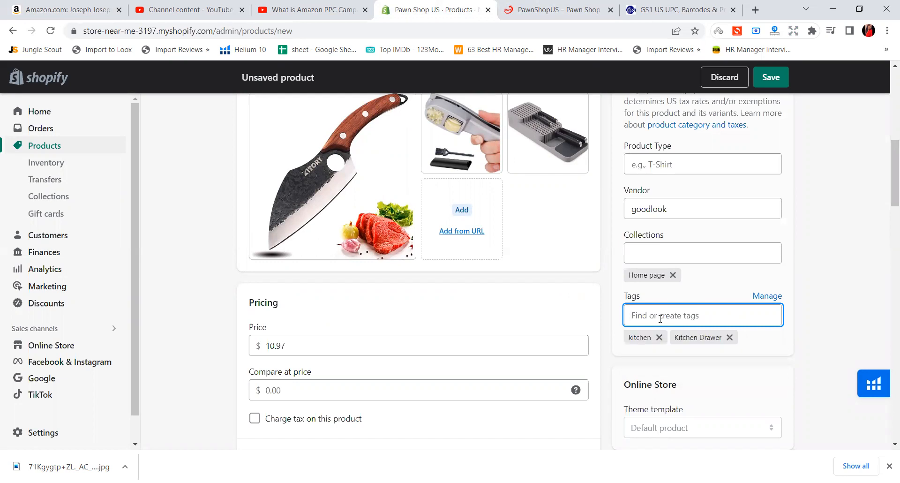
Review the selected tags and the sorting options in the tag management dialog, and close it unchanged
{"action": "left_click", "coordinate": [765, 296]}
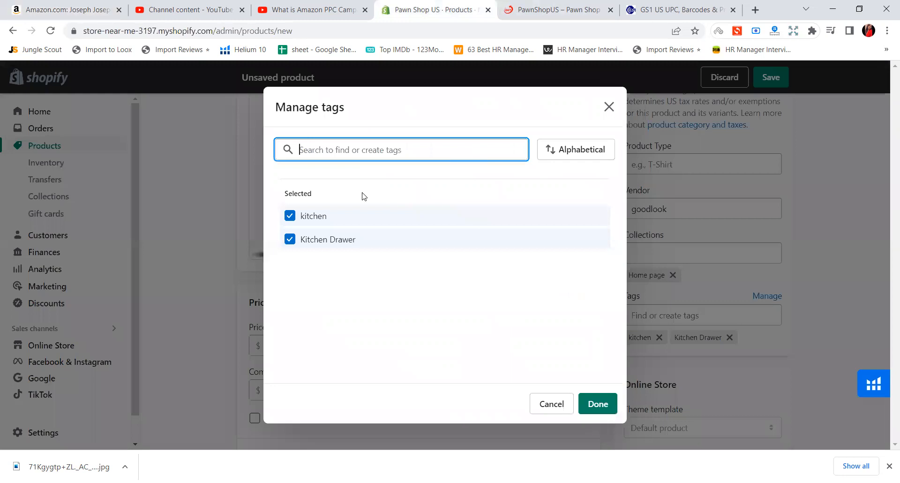
{"action": "left_click", "coordinate": [598, 158]}
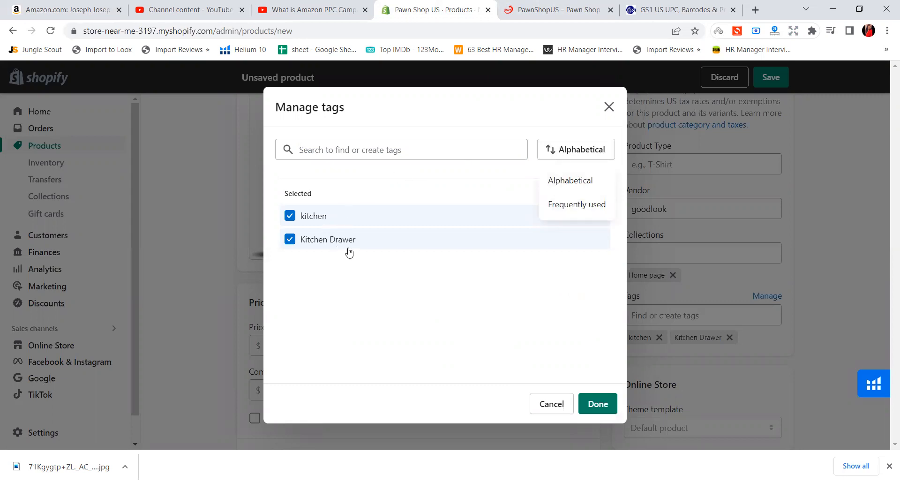
{"action": "left_click", "coordinate": [609, 107]}
{"action": "left_click", "coordinate": [705, 311]}
{"action": "type", "text": "ki"}
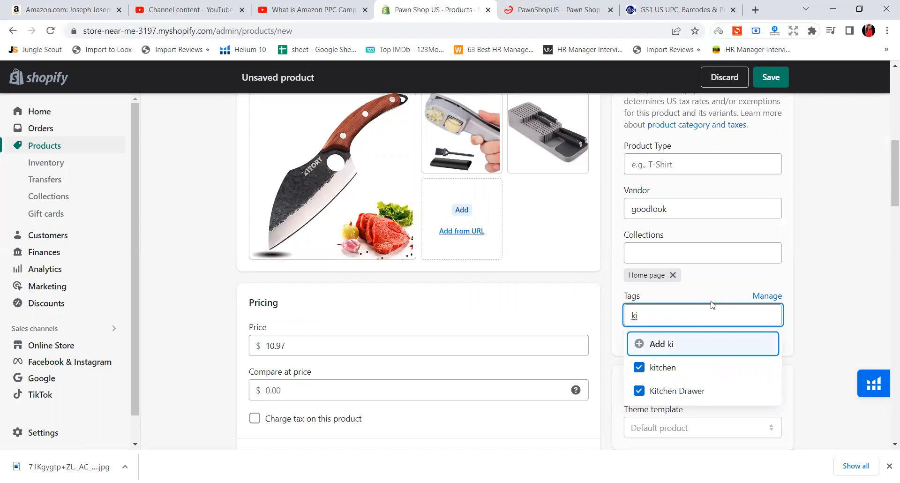
{"action": "key", "text": "BackSpace"}
{"action": "key", "text": "BackSpace"}
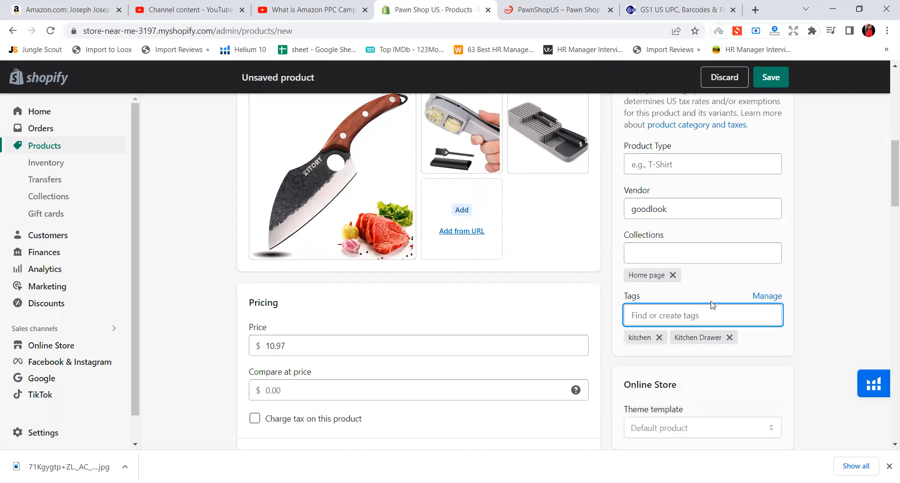
Add "home", "homedecor" and "home decor" as three more product tags
{"action": "type", "text": "home"}
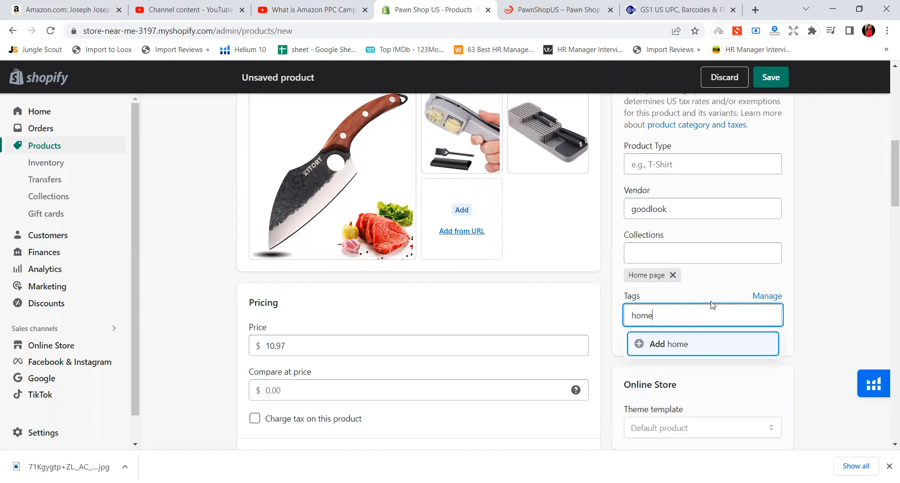
{"action": "key", "text": "Return"}
{"action": "type", "text": "home"}
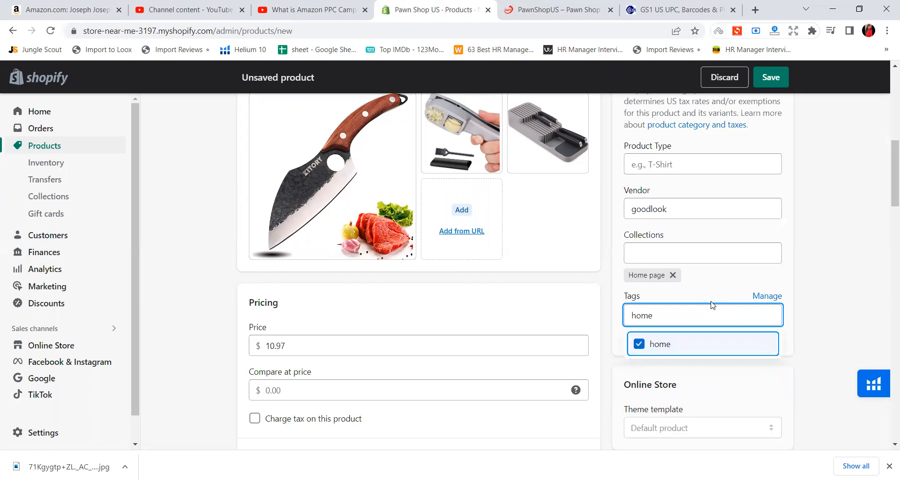
{"action": "type", "text": "decor"}
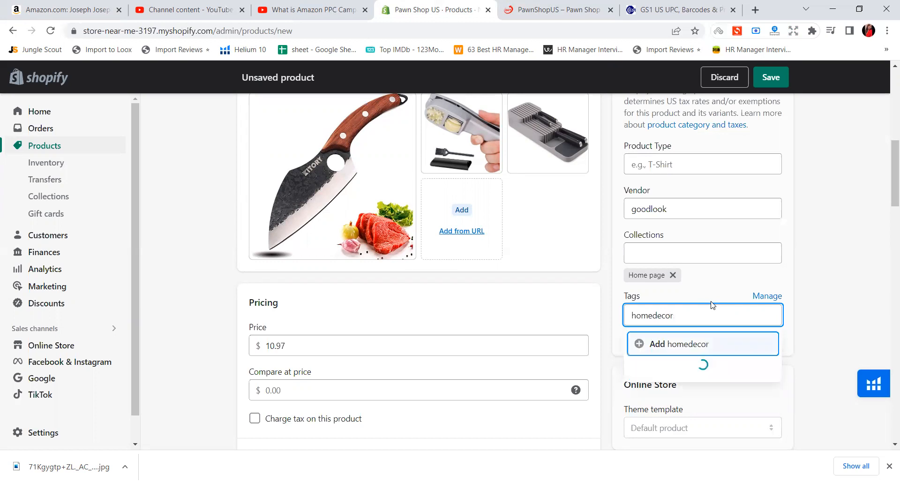
{"action": "key", "text": "Return"}
{"action": "type", "text": "ho"}
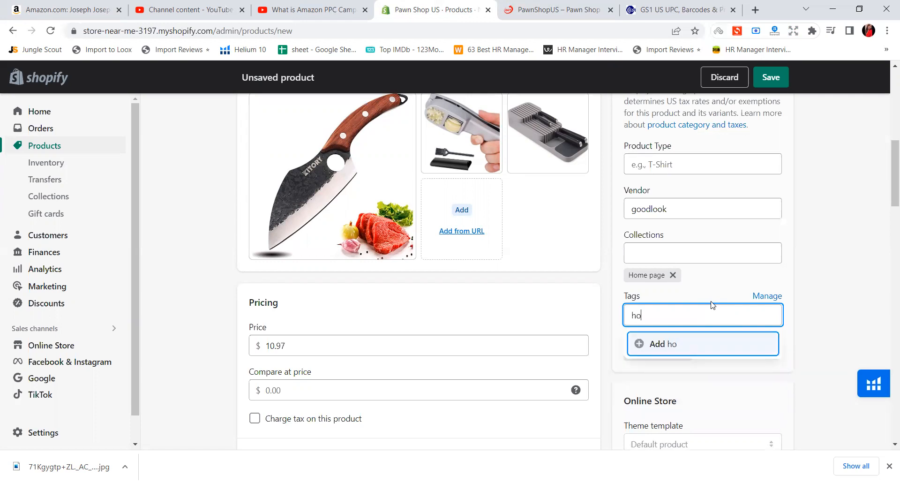
{"action": "type", "text": "me decore"}
{"action": "key", "text": "BackSpace"}
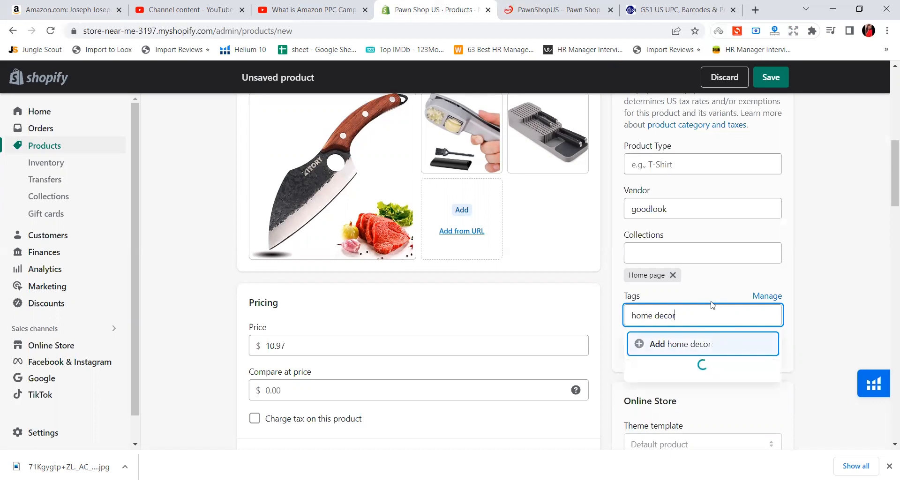
{"action": "key", "text": "Return"}
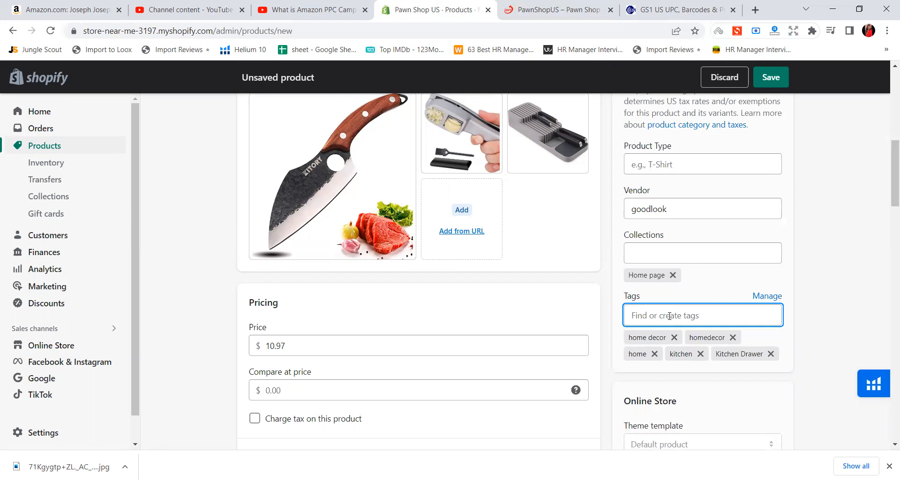
Check the theme template, keep the product status set to Active, and save the new product
{"action": "scroll", "coordinate": [657, 327], "scroll_direction": "down", "scroll_amount": 2}
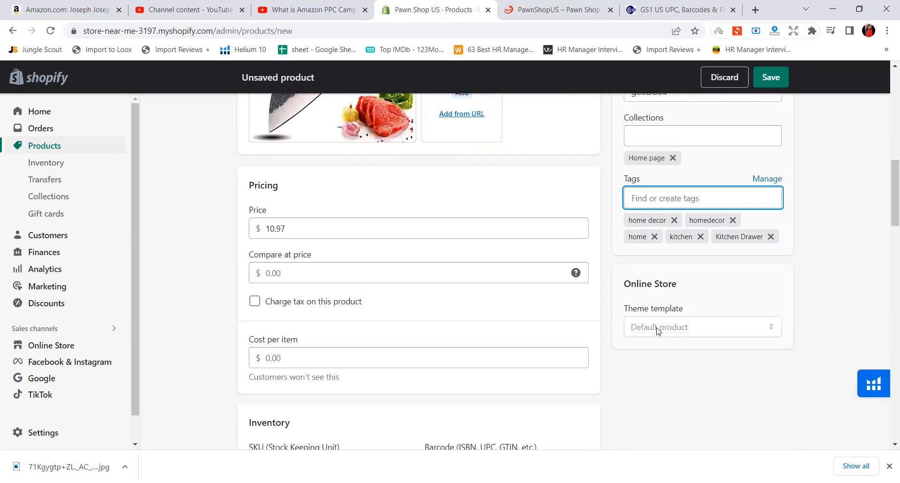
{"action": "left_click", "coordinate": [706, 332]}
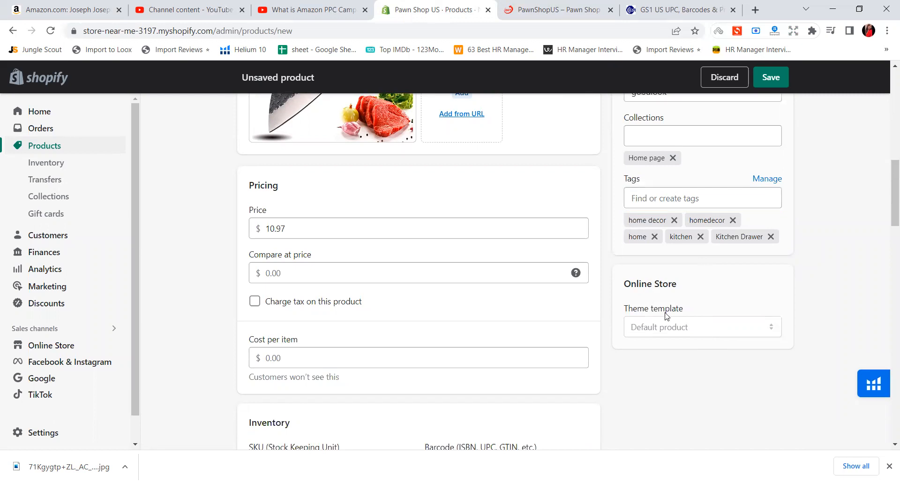
{"action": "scroll", "coordinate": [666, 316], "scroll_direction": "up", "scroll_amount": 8}
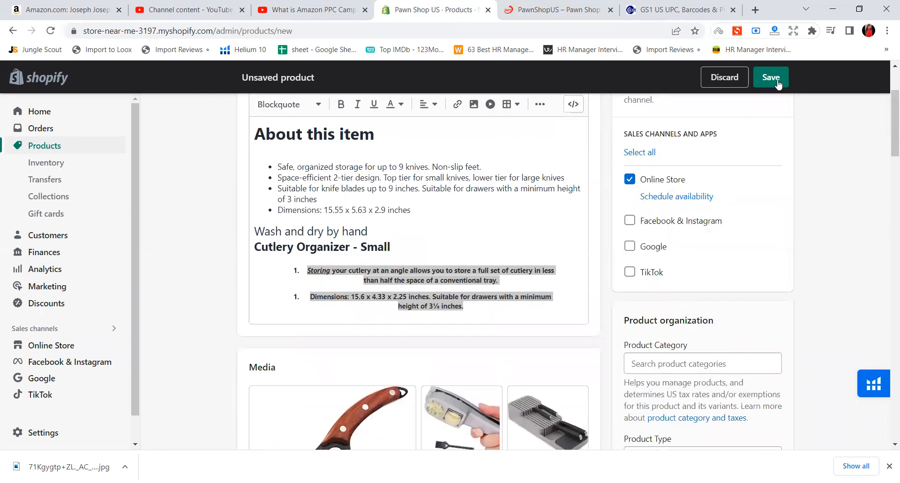
{"action": "scroll", "coordinate": [703, 182], "scroll_direction": "up", "scroll_amount": 3}
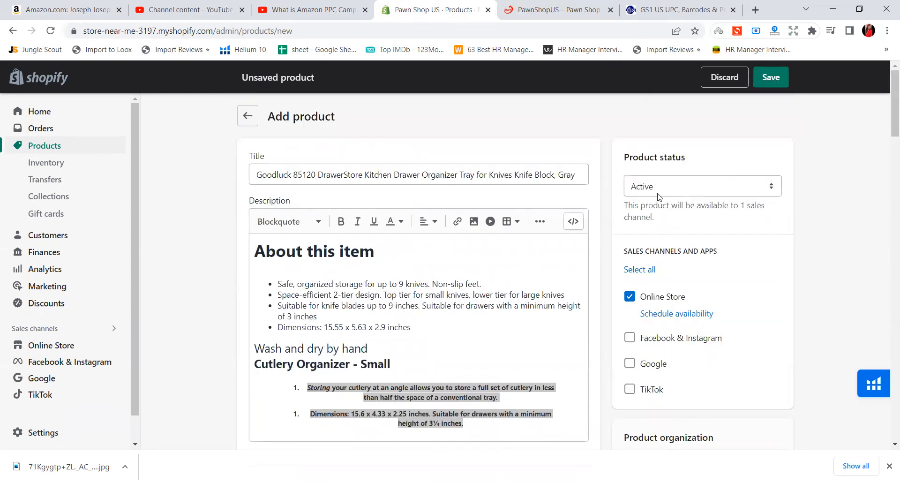
{"action": "left_click", "coordinate": [656, 186]}
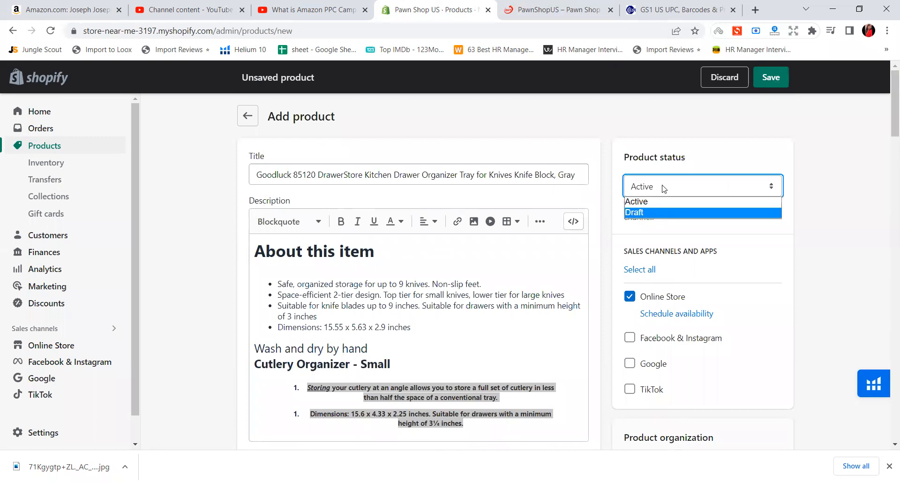
{"action": "left_click", "coordinate": [661, 208]}
{"action": "left_click", "coordinate": [764, 84]}
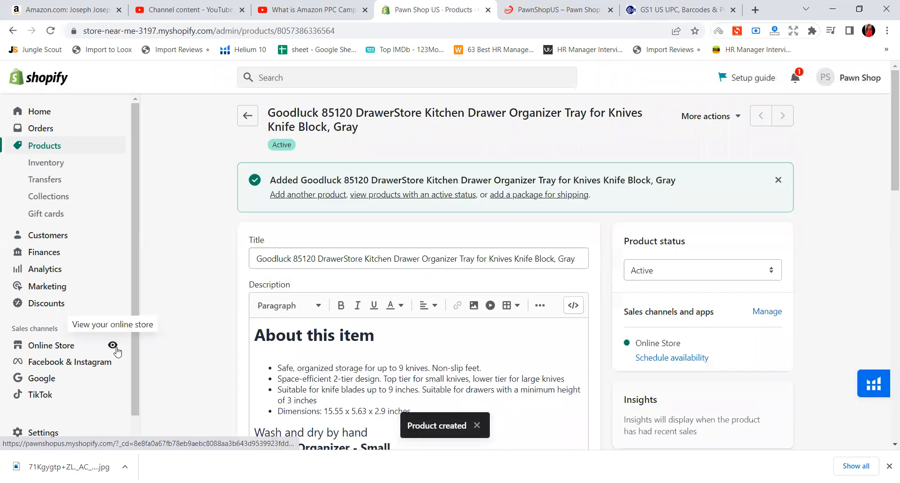
View the live online store, close its older tab, dismiss the newsletter popup, look for the new product on the home page, and reload
{"action": "left_click", "coordinate": [115, 345]}
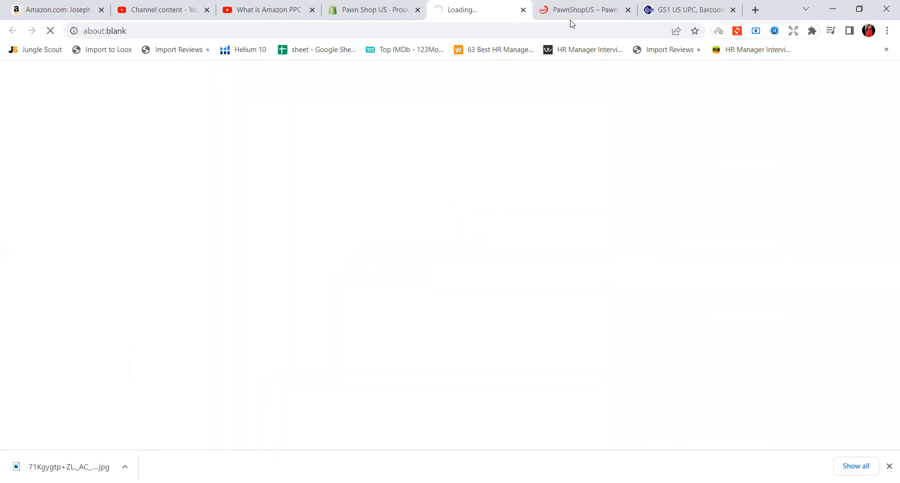
{"action": "left_click", "coordinate": [628, 10]}
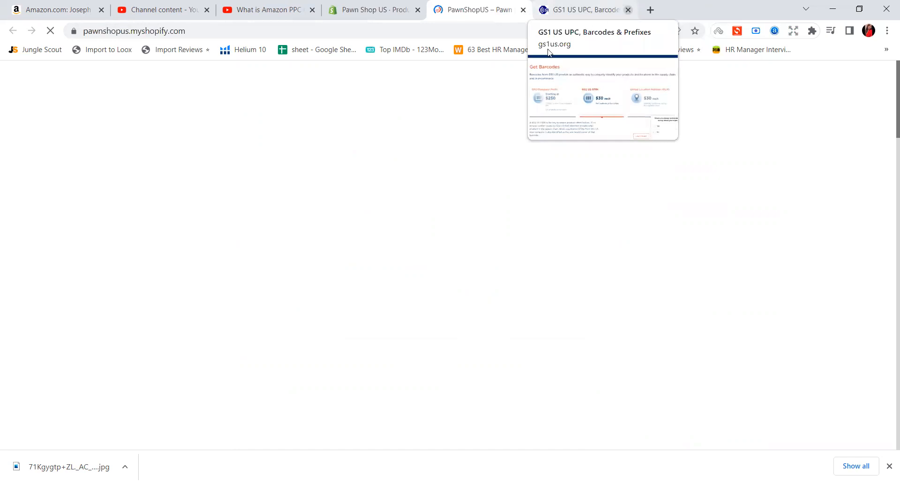
{"action": "scroll", "coordinate": [410, 215], "scroll_direction": "down", "scroll_amount": 5}
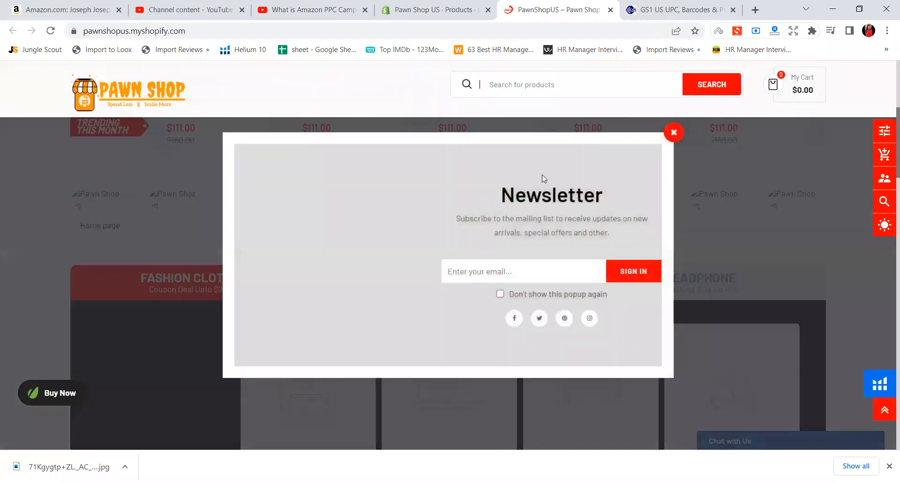
{"action": "left_click", "coordinate": [673, 132]}
{"action": "scroll", "coordinate": [531, 265], "scroll_direction": "down", "scroll_amount": 10}
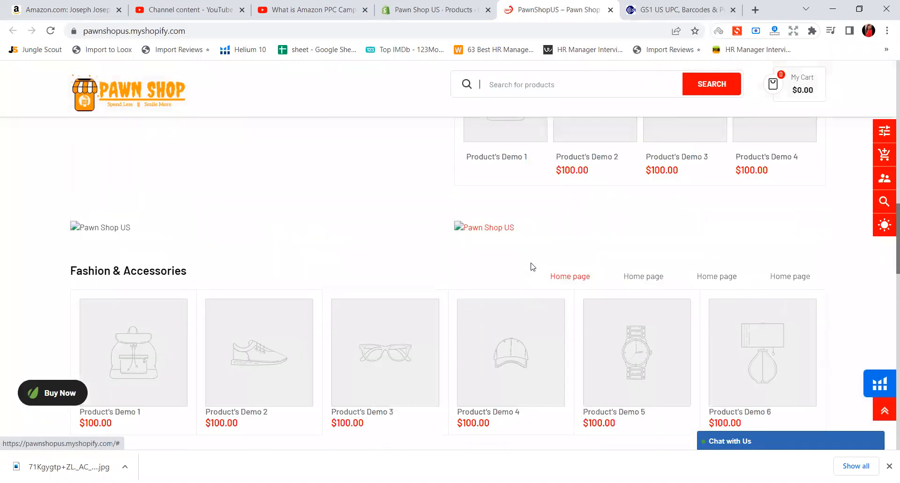
{"action": "scroll", "coordinate": [528, 270], "scroll_direction": "down", "scroll_amount": 10}
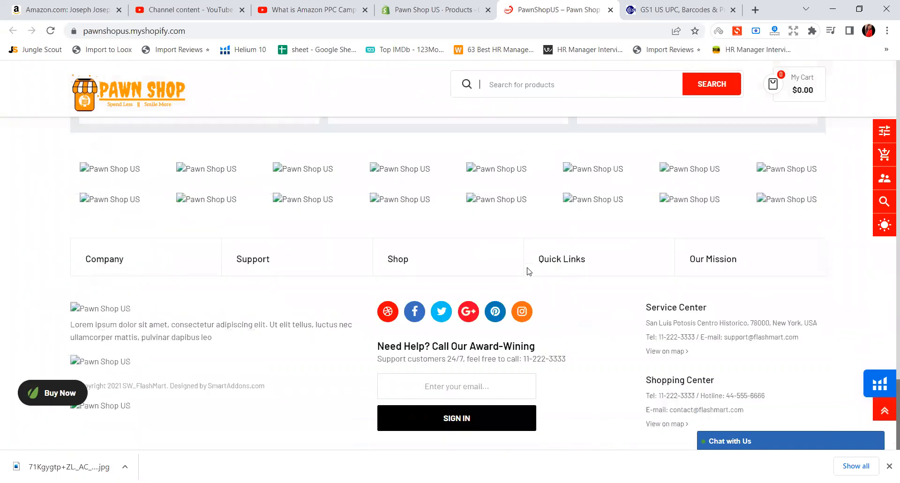
{"action": "scroll", "coordinate": [527, 258], "scroll_direction": "up", "scroll_amount": 15}
{"action": "scroll", "coordinate": [520, 248], "scroll_direction": "up", "scroll_amount": 15}
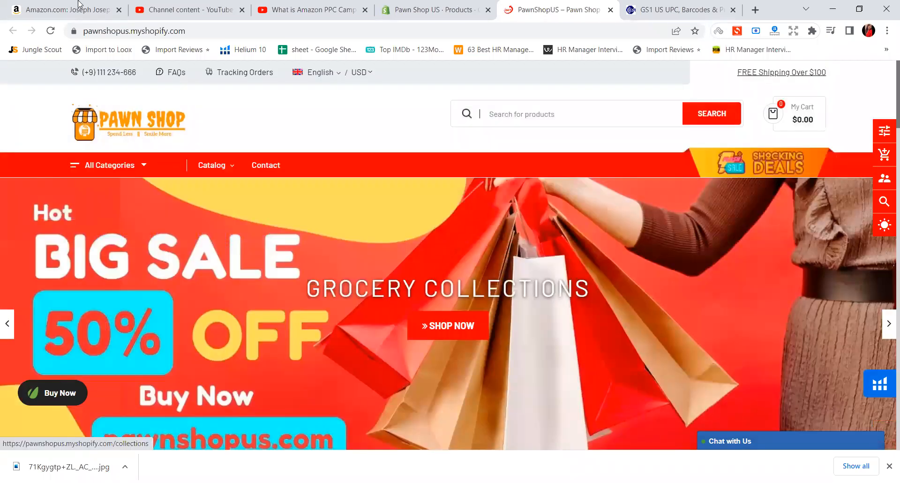
{"action": "left_click", "coordinate": [50, 32]}
Return to the saved product in the Shopify admin and review its media, collections and tags
{"action": "left_click", "coordinate": [427, 8]}
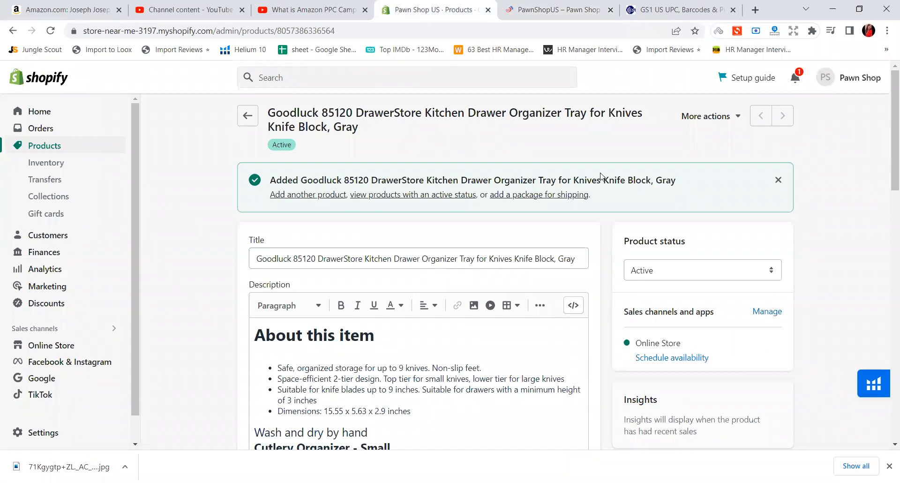
{"action": "scroll", "coordinate": [646, 235], "scroll_direction": "down", "scroll_amount": 2}
{"action": "scroll", "coordinate": [647, 237], "scroll_direction": "down", "scroll_amount": 3}
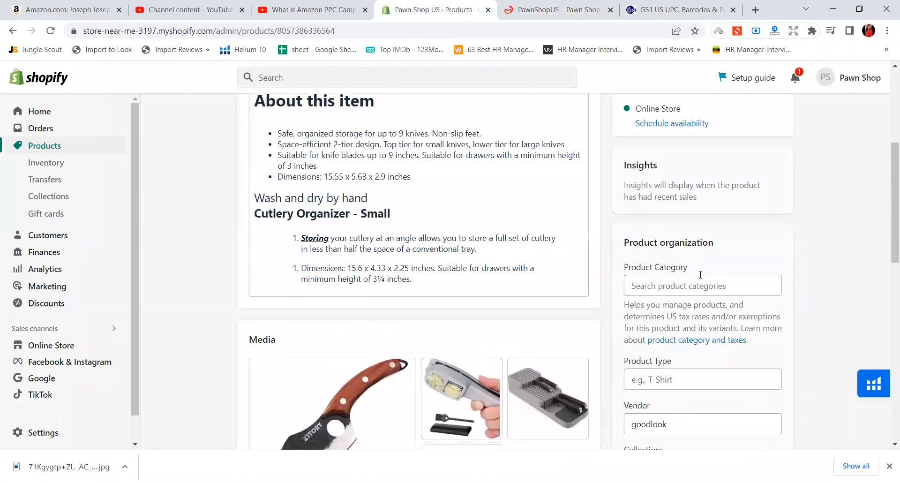
{"action": "scroll", "coordinate": [702, 287], "scroll_direction": "down", "scroll_amount": 2}
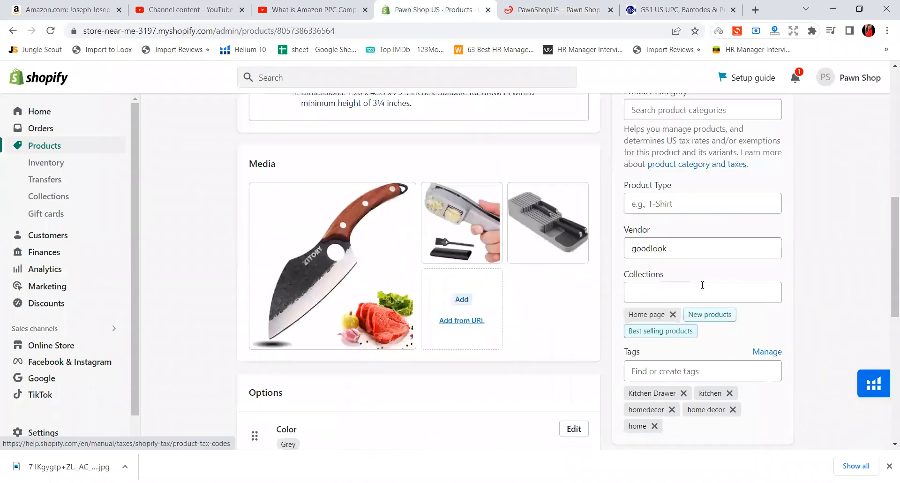
{"action": "scroll", "coordinate": [701, 285], "scroll_direction": "up", "scroll_amount": 4}
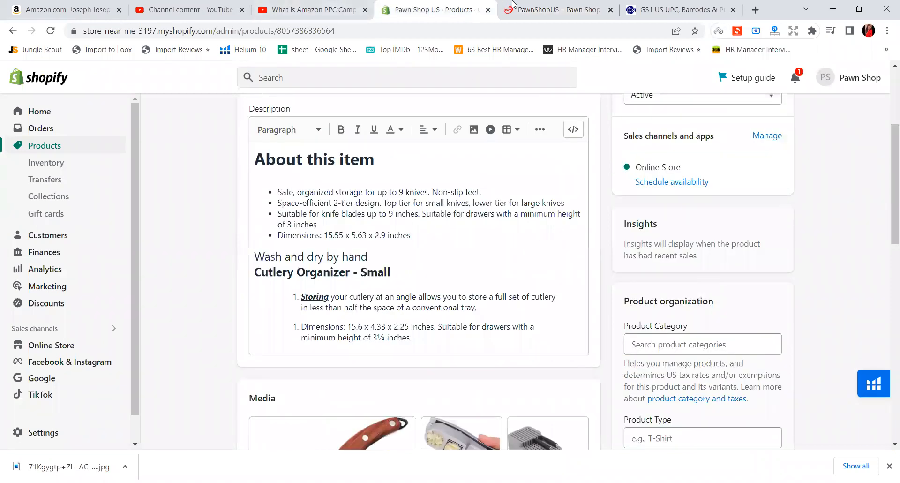
Switch back to the reloaded storefront, dismiss the newsletter popup, and check the home page product sections again
{"action": "left_click", "coordinate": [544, 9]}
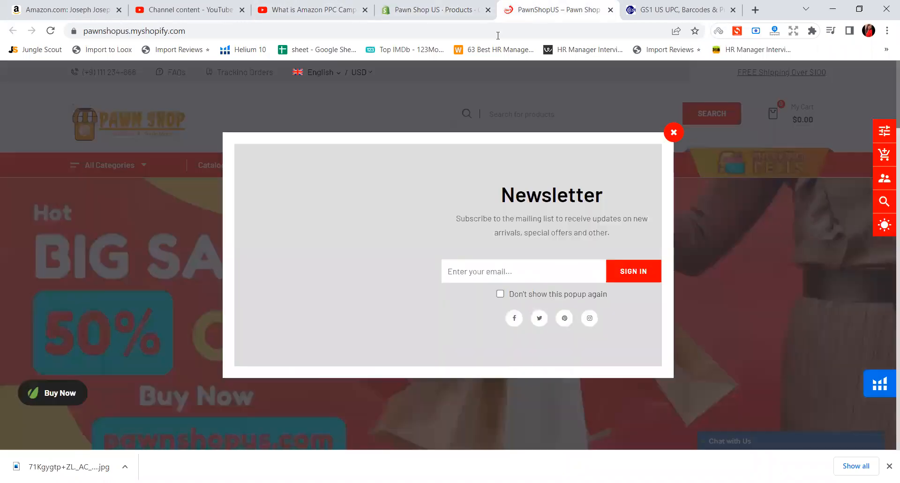
{"action": "left_click", "coordinate": [673, 133]}
{"action": "scroll", "coordinate": [554, 221], "scroll_direction": "down", "scroll_amount": 5}
{"action": "scroll", "coordinate": [553, 220], "scroll_direction": "down", "scroll_amount": 8}
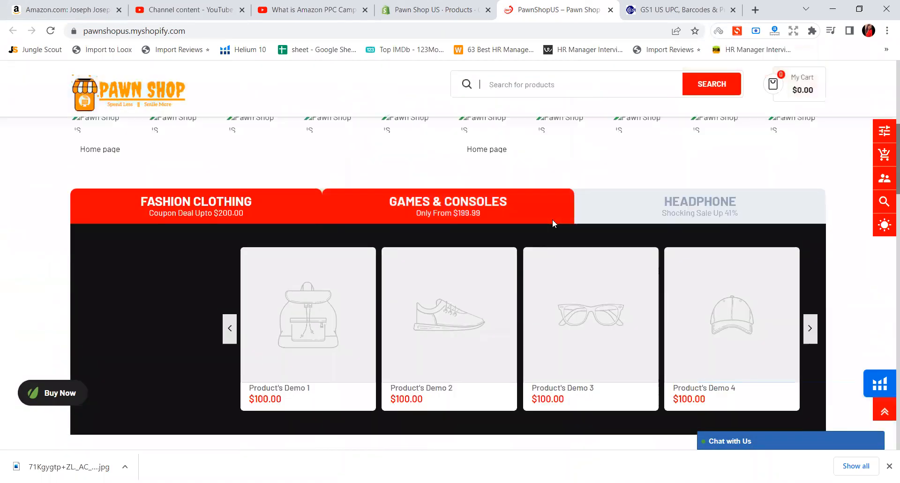
{"action": "scroll", "coordinate": [304, 238], "scroll_direction": "up", "scroll_amount": 4}
{"action": "scroll", "coordinate": [304, 238], "scroll_direction": "up", "scroll_amount": 10}
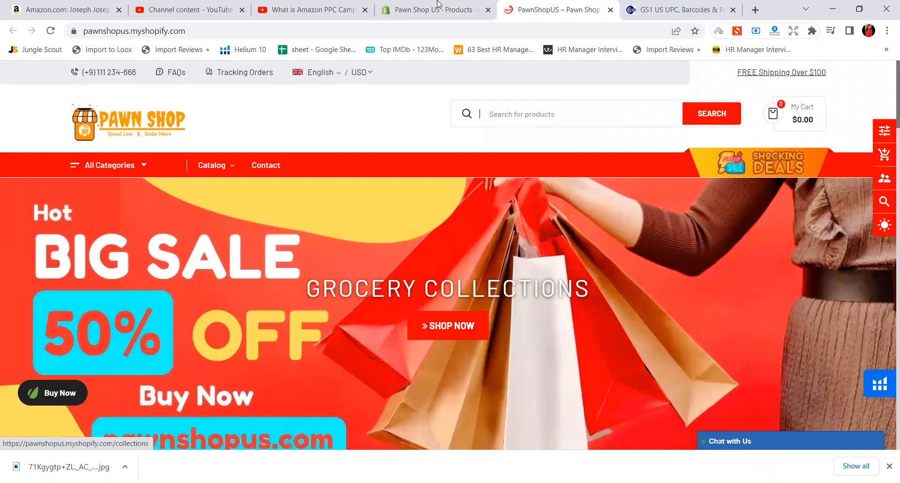
Go back to the saved product in the admin, view its additional actions without choosing any, and look over its details
{"action": "left_click", "coordinate": [438, 3]}
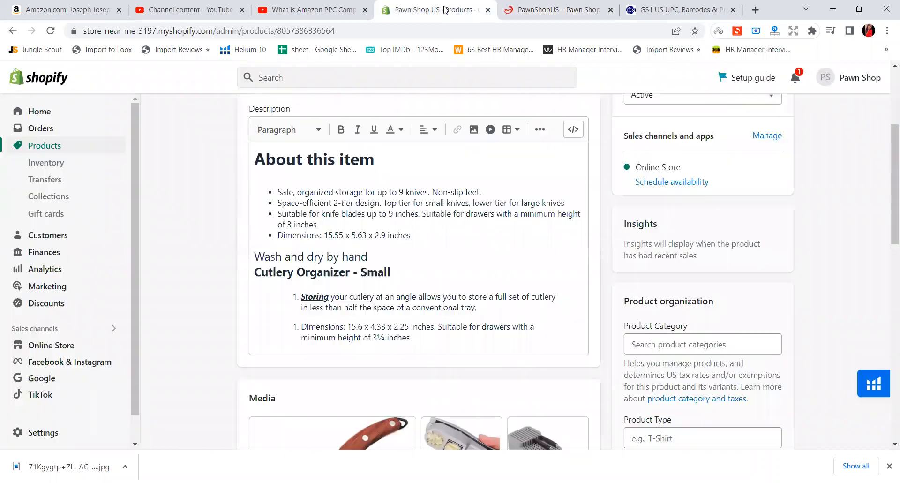
{"action": "scroll", "coordinate": [677, 213], "scroll_direction": "up", "scroll_amount": 4}
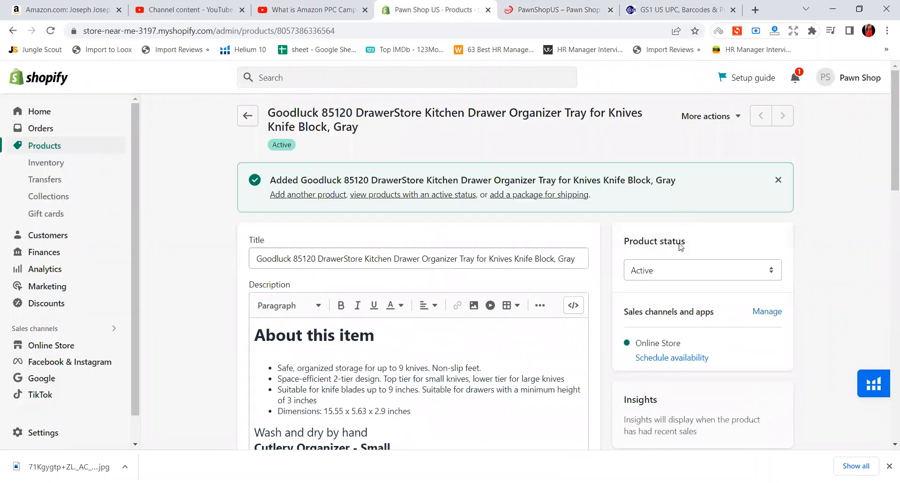
{"action": "left_click", "coordinate": [721, 124]}
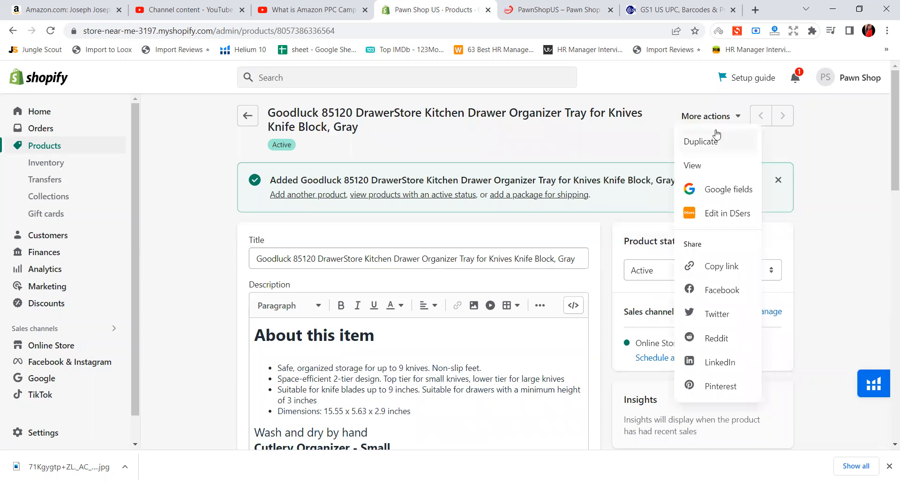
{"action": "left_click", "coordinate": [819, 168]}
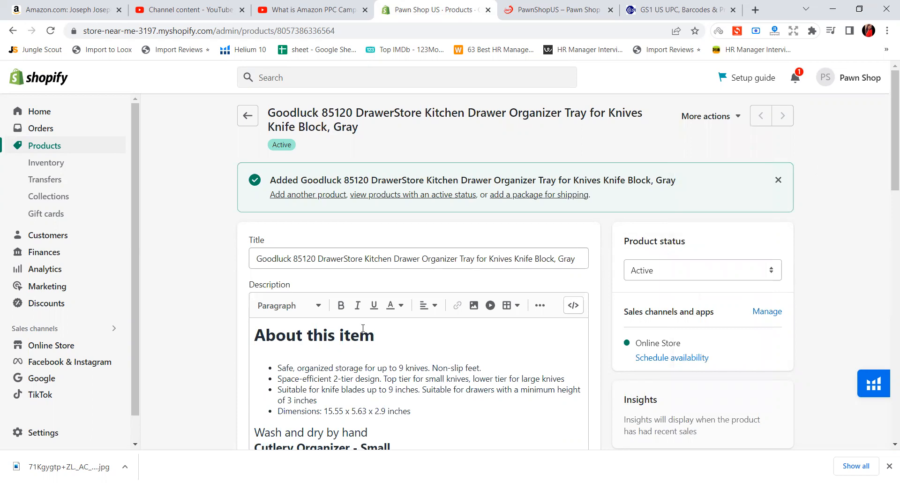
{"action": "scroll", "coordinate": [365, 327], "scroll_direction": "down", "scroll_amount": 3}
{"action": "scroll", "coordinate": [365, 327], "scroll_direction": "down", "scroll_amount": 10}
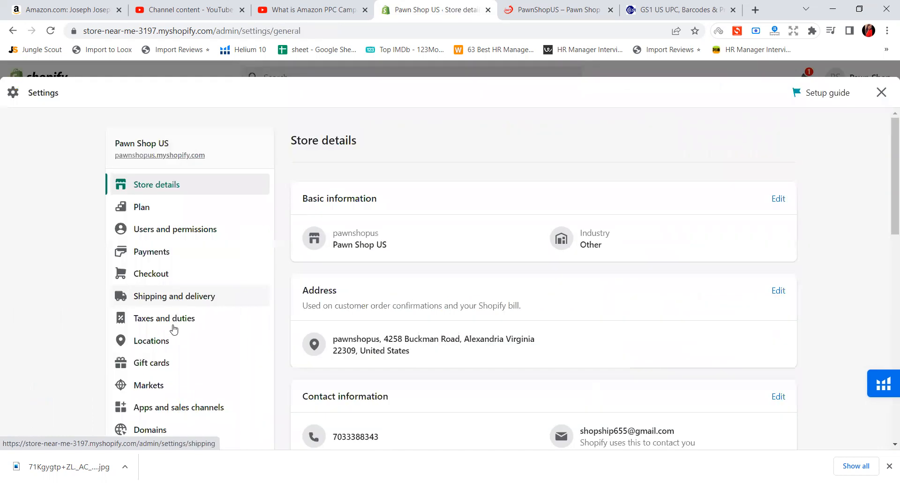
Examine the store's Taxes and duties and Shipping and delivery settings, then close the settings to return to the product
{"action": "left_click", "coordinate": [174, 313]}
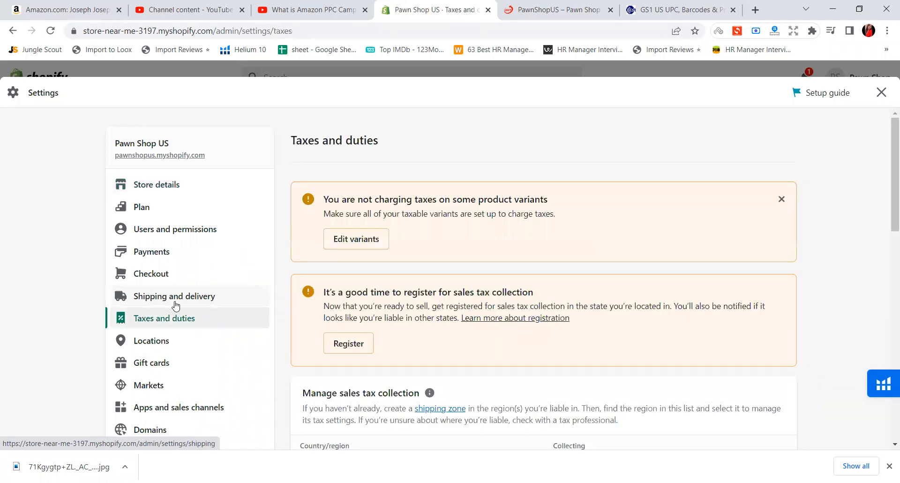
{"action": "left_click", "coordinate": [176, 302]}
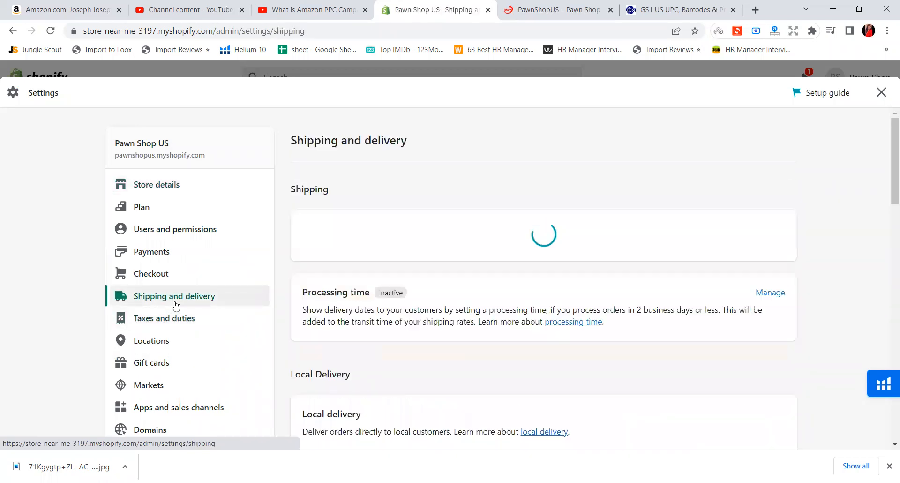
{"action": "scroll", "coordinate": [436, 316], "scroll_direction": "down", "scroll_amount": 4}
{"action": "scroll", "coordinate": [438, 320], "scroll_direction": "down", "scroll_amount": 5}
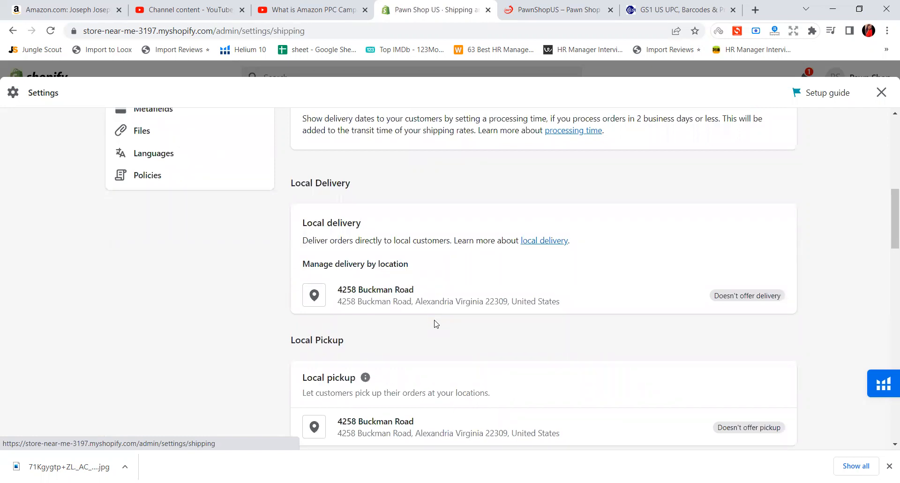
{"action": "scroll", "coordinate": [436, 324], "scroll_direction": "down", "scroll_amount": 4}
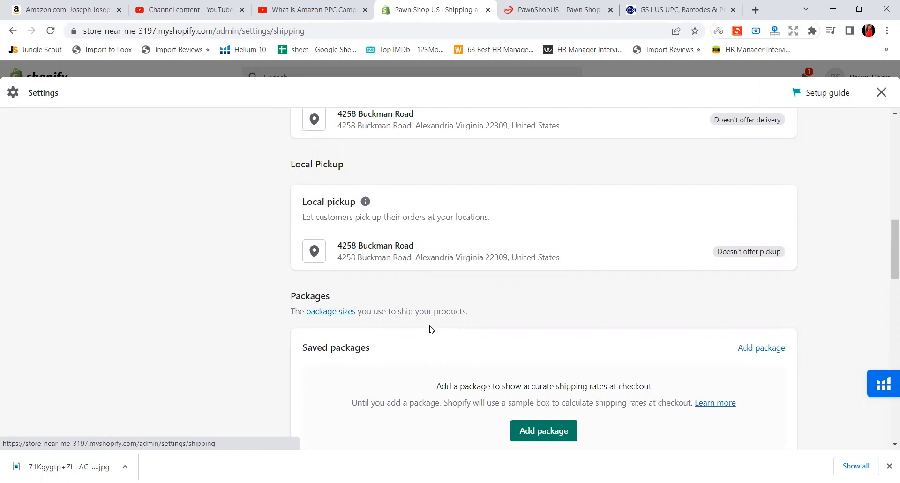
{"action": "scroll", "coordinate": [429, 329], "scroll_direction": "up", "scroll_amount": 10}
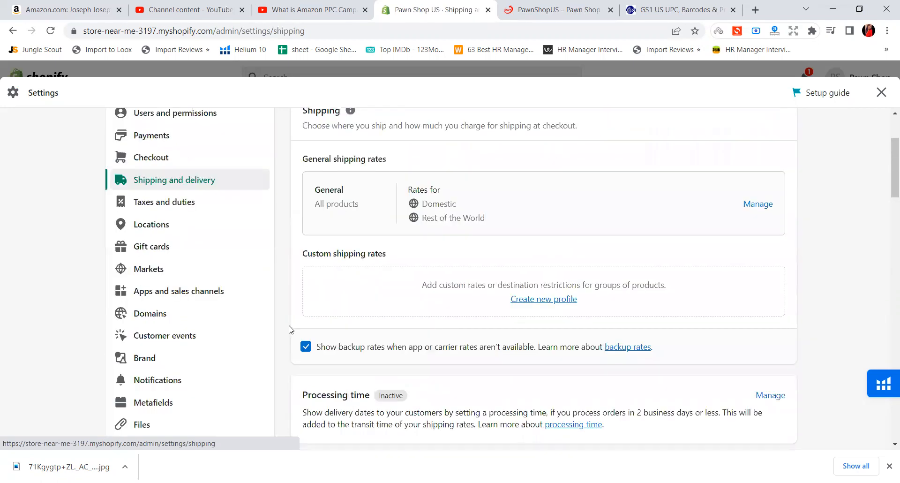
{"action": "scroll", "coordinate": [289, 329], "scroll_direction": "up", "scroll_amount": 3}
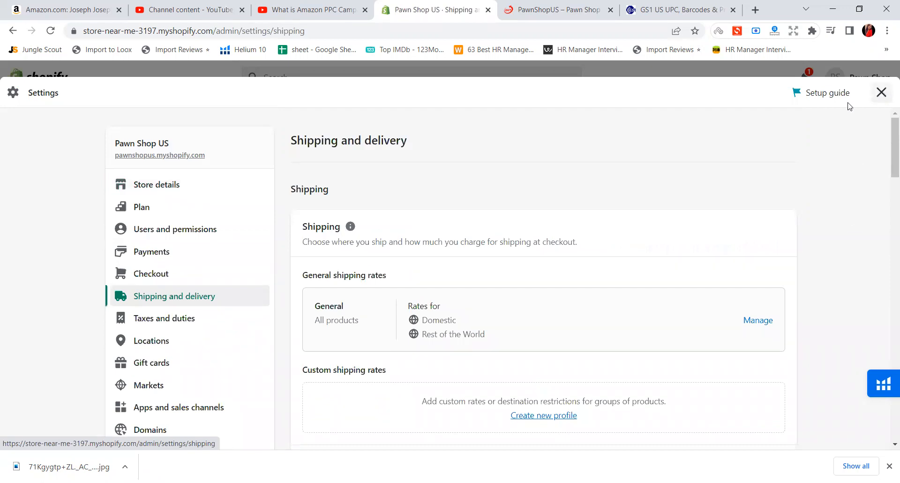
{"action": "key", "text": "Escape"}
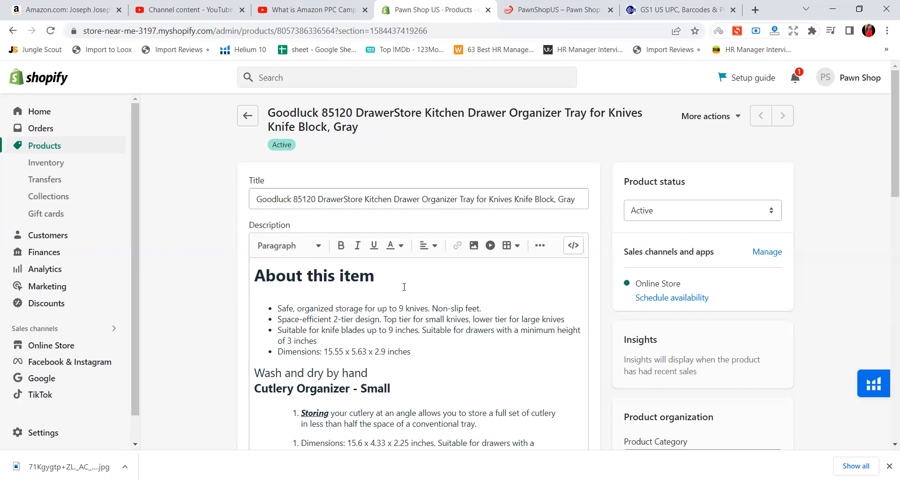
View the store's alerts, then switch to the storefront and look through the home page's trending, category and best-seller sections
{"action": "left_click", "coordinate": [792, 80]}
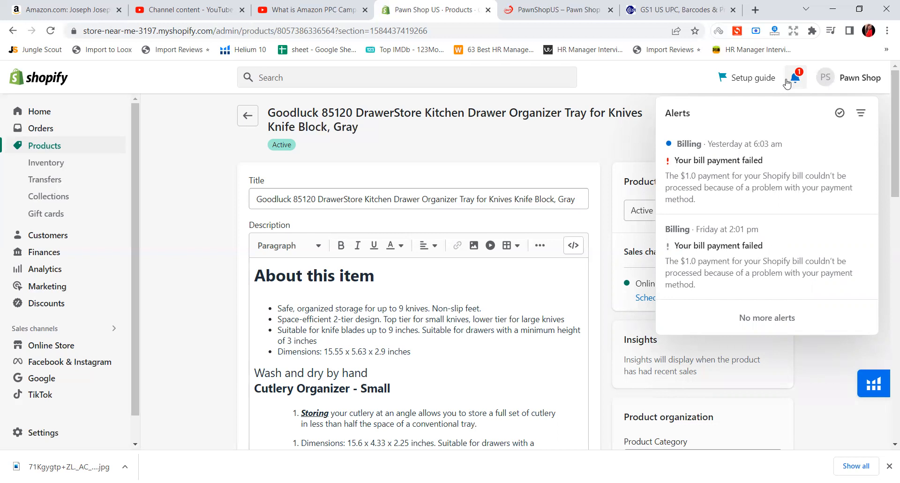
{"action": "left_click", "coordinate": [550, 9]}
{"action": "scroll", "coordinate": [534, 287], "scroll_direction": "down", "scroll_amount": 5}
{"action": "scroll", "coordinate": [531, 292], "scroll_direction": "down", "scroll_amount": 2}
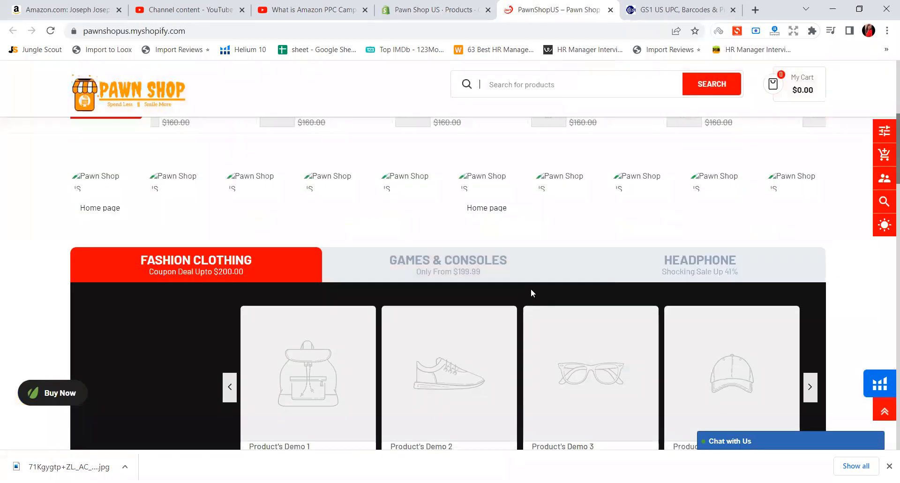
{"action": "scroll", "coordinate": [531, 292], "scroll_direction": "down", "scroll_amount": 2}
{"action": "scroll", "coordinate": [528, 285], "scroll_direction": "up", "scroll_amount": 9}
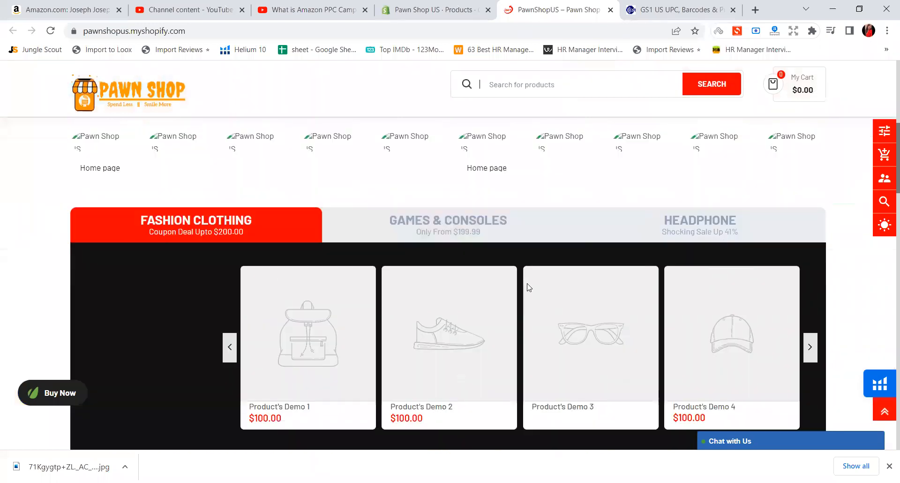
{"action": "scroll", "coordinate": [523, 276], "scroll_direction": "down", "scroll_amount": 7}
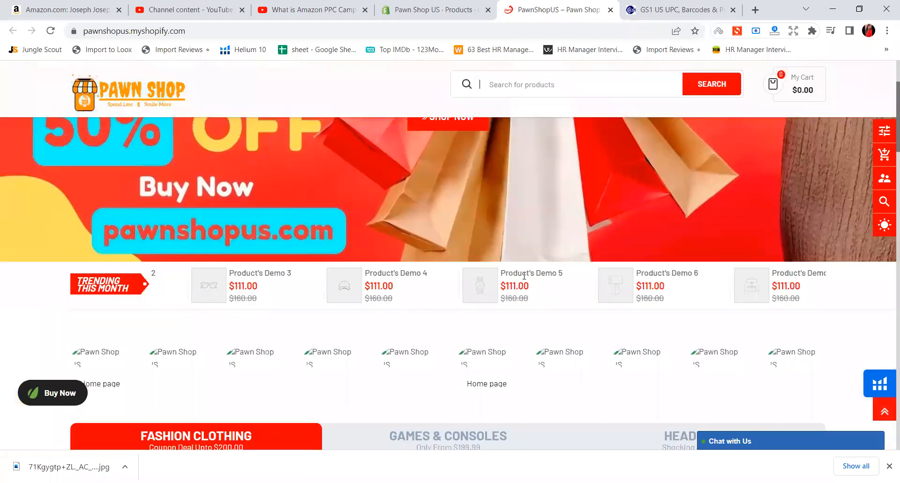
{"action": "scroll", "coordinate": [525, 279], "scroll_direction": "down", "scroll_amount": 7}
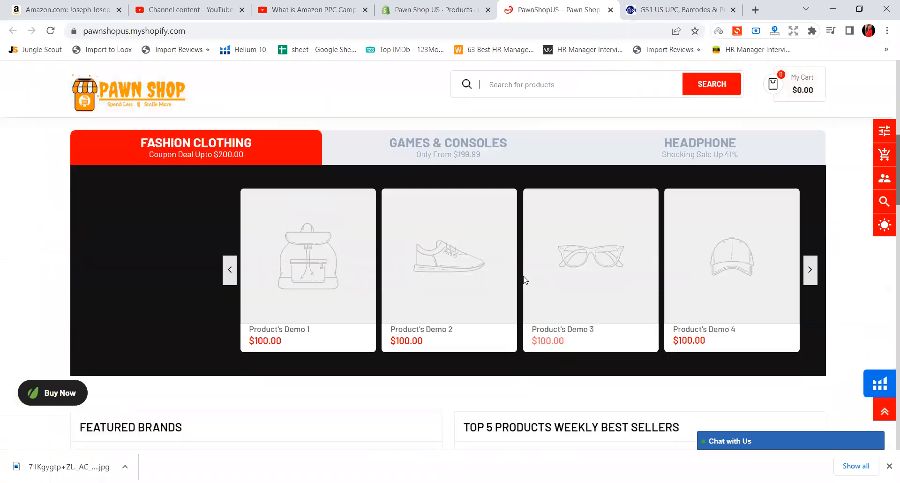
Return to the product in the admin, close the alerts, and review its category choices without selecting one, plus its media and collections
{"action": "left_click", "coordinate": [474, 9]}
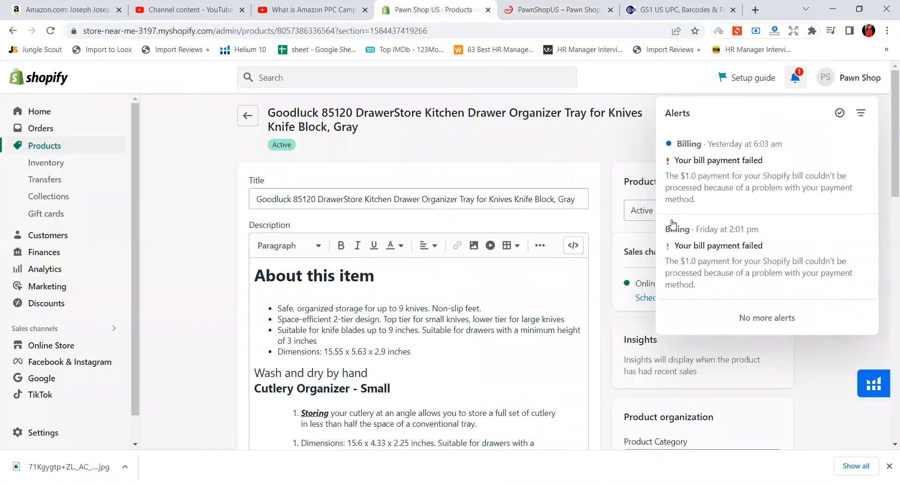
{"action": "left_click", "coordinate": [816, 384]}
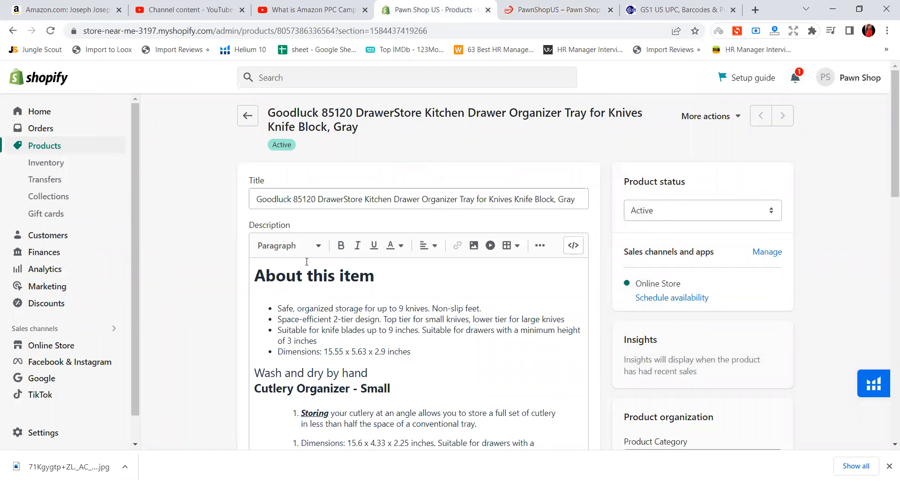
{"action": "scroll", "coordinate": [491, 348], "scroll_direction": "down", "scroll_amount": 3}
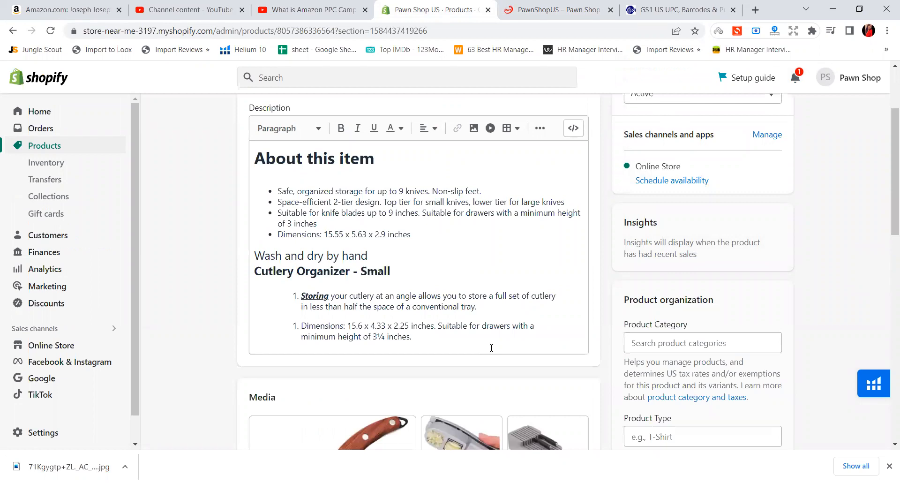
{"action": "left_click", "coordinate": [670, 344]}
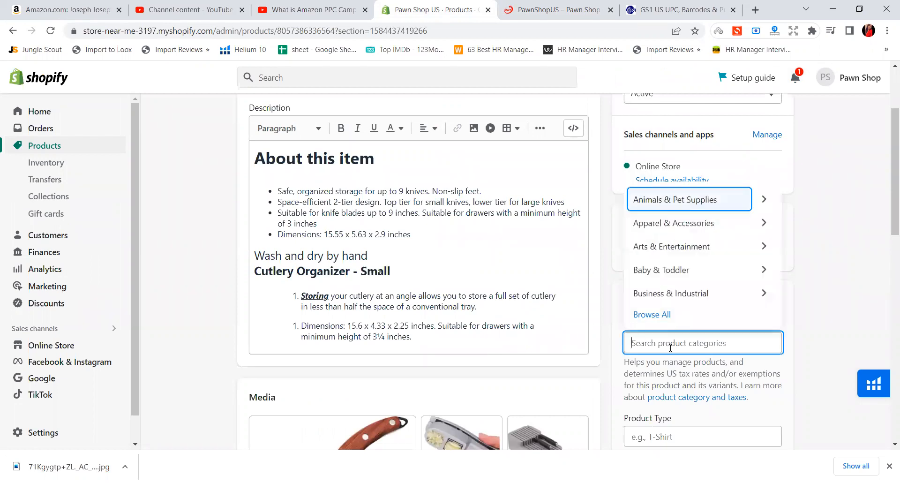
{"action": "left_click", "coordinate": [864, 314]}
{"action": "scroll", "coordinate": [760, 344], "scroll_direction": "down", "scroll_amount": 3}
{"action": "scroll", "coordinate": [760, 347], "scroll_direction": "down", "scroll_amount": 2}
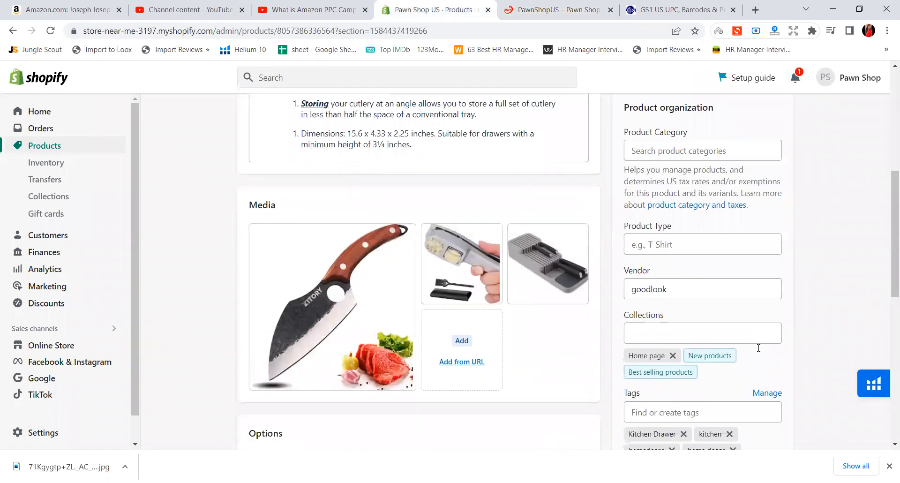